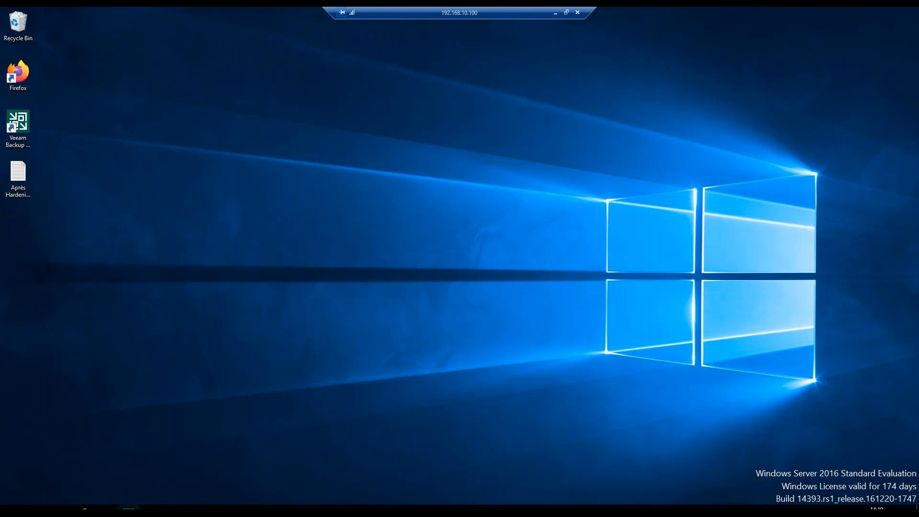
- Minimize the backup console and launch the VBK Extract utility from the installed Veeam programs
left_click(129, 508)
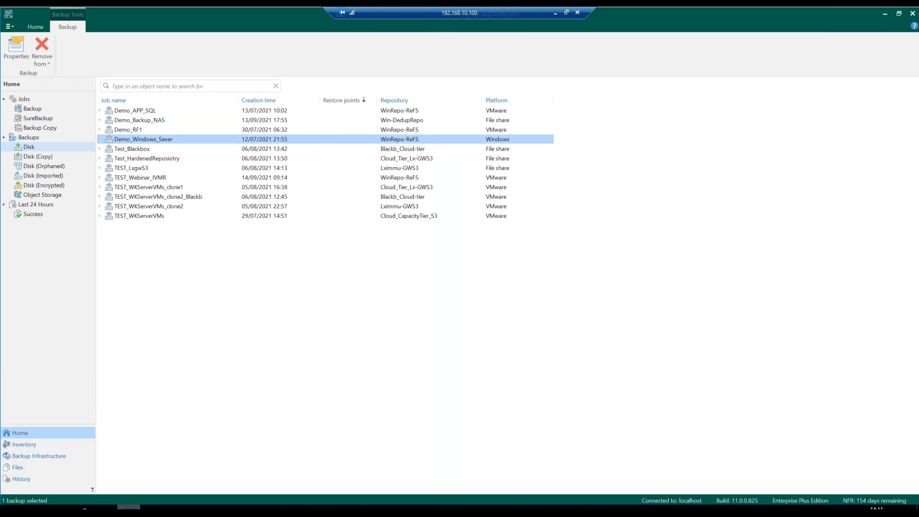
left_click(885, 13)
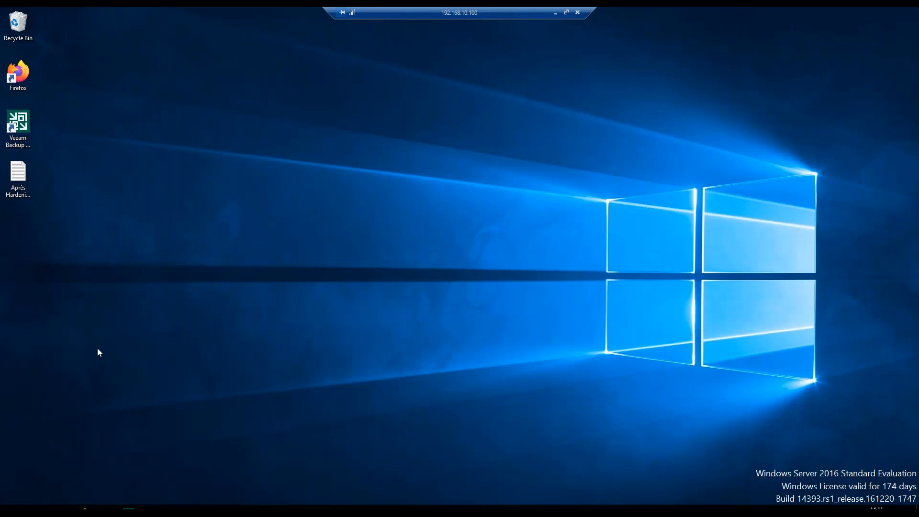
left_click(17, 508)
scroll(110, 395, "down", 3)
scroll(109, 395, "down", 1)
left_click(134, 365)
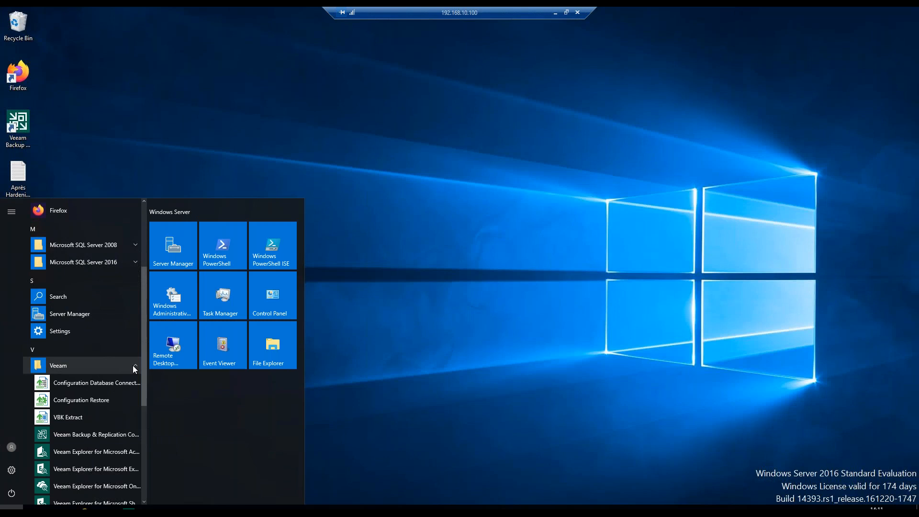
left_click(92, 418)
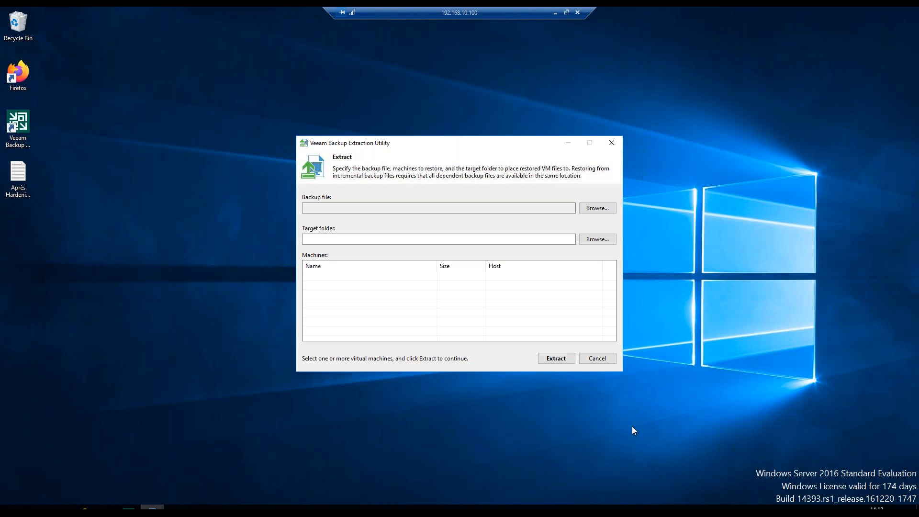
- Browse for a backup file and examine the TEST_Webinar_IVMR, Demo_Windows-Server and Demo_Windows_Sever folders in E:\Backup
left_click(596, 209)
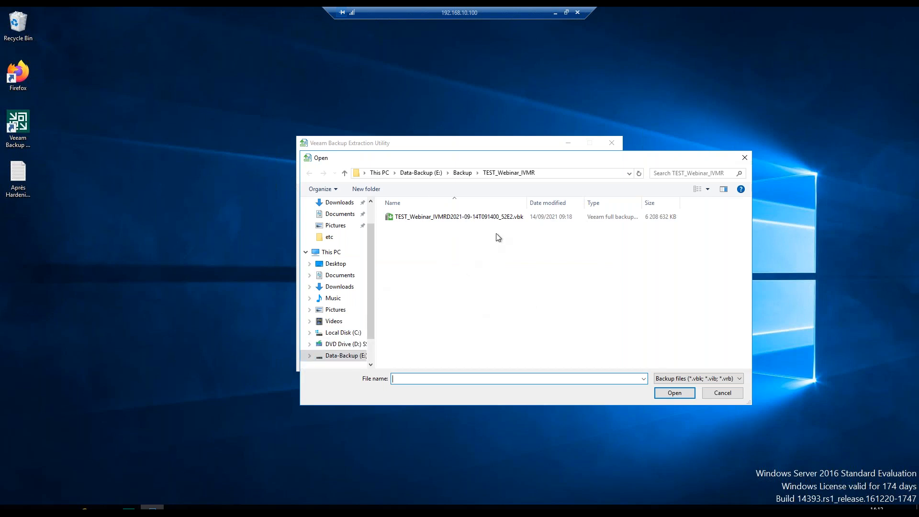
left_click(463, 173)
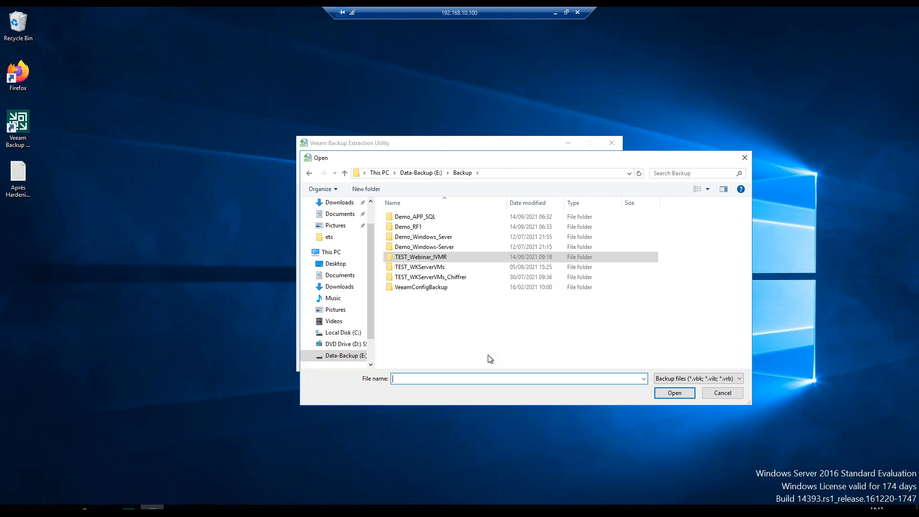
double_click(459, 258)
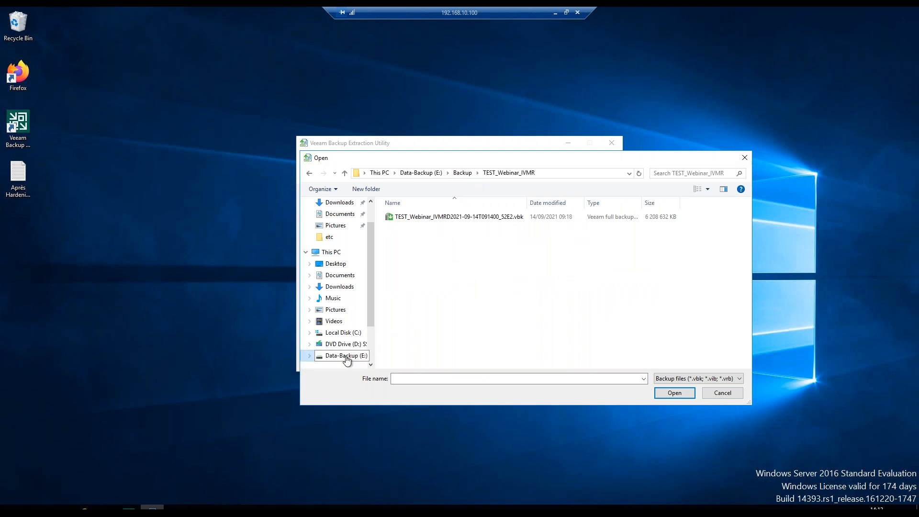
left_click(456, 173)
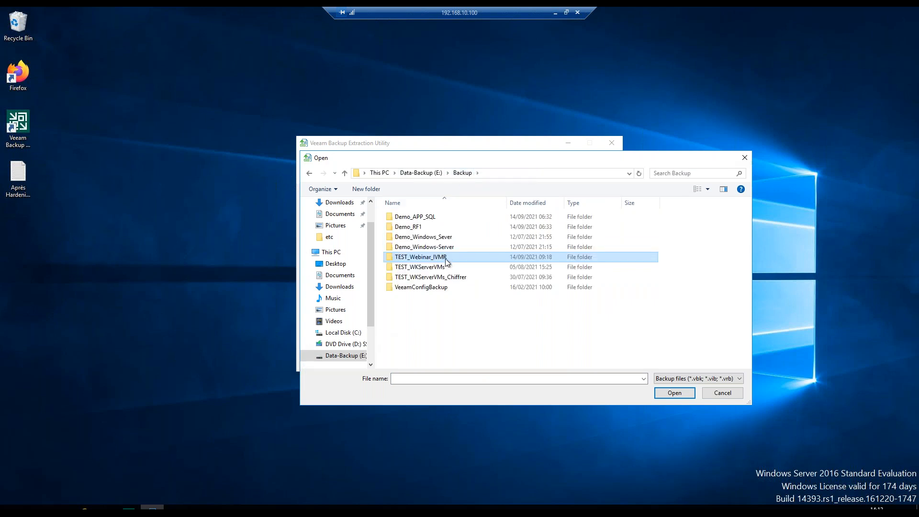
double_click(452, 248)
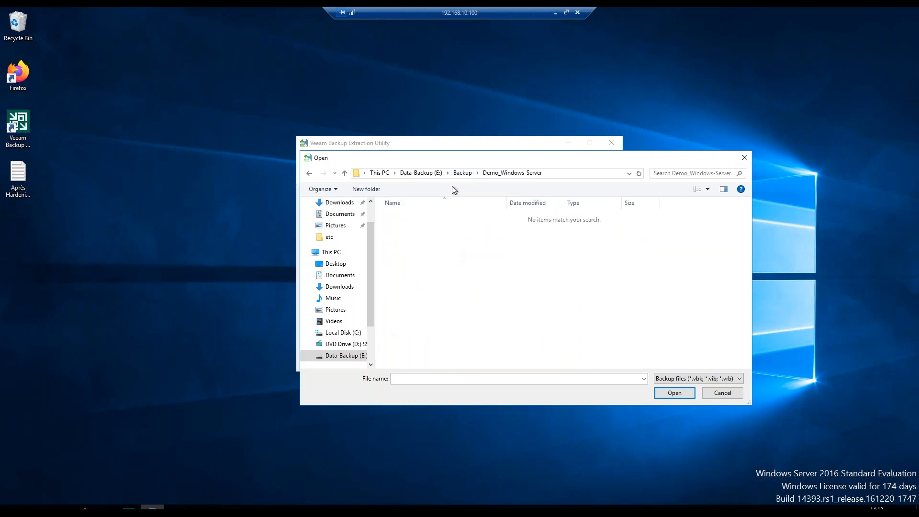
left_click(462, 173)
double_click(421, 237)
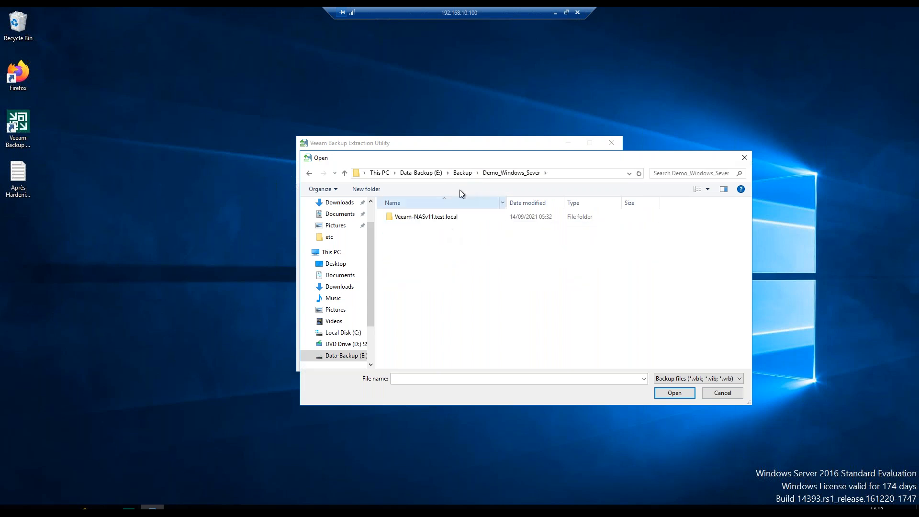
double_click(422, 218)
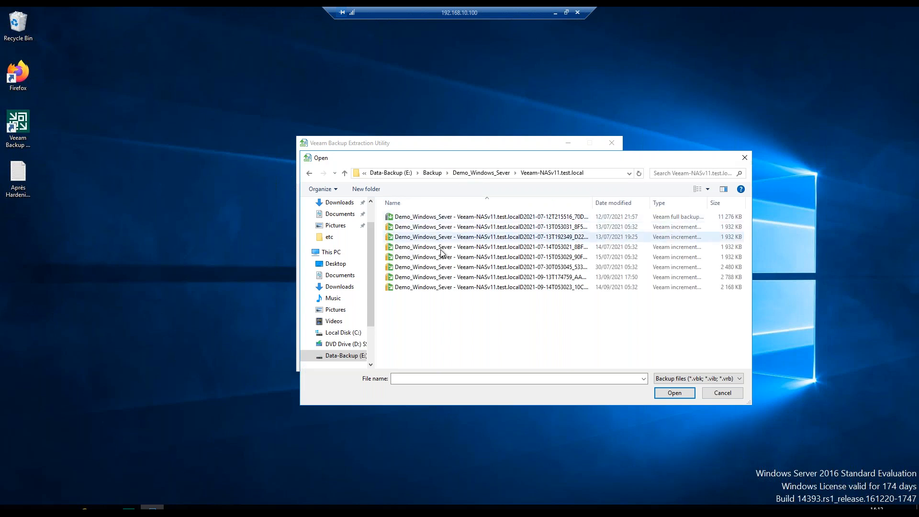
left_click(479, 172)
left_click(462, 173)
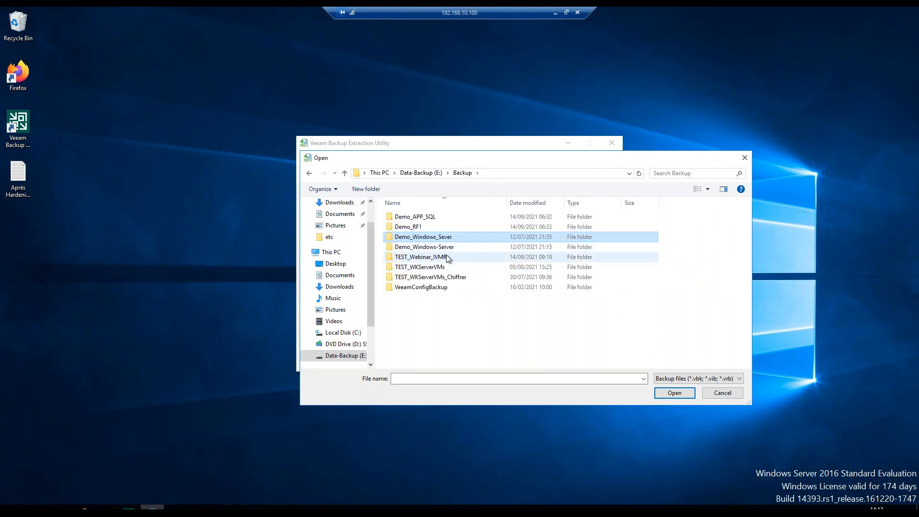
- Load TEST_Webinar_IVMRD2021-09-14T091400_52E2.vbk from the TEST_Webinar_IVMR folder as the backup file
double_click(448, 259)
left_click(452, 217)
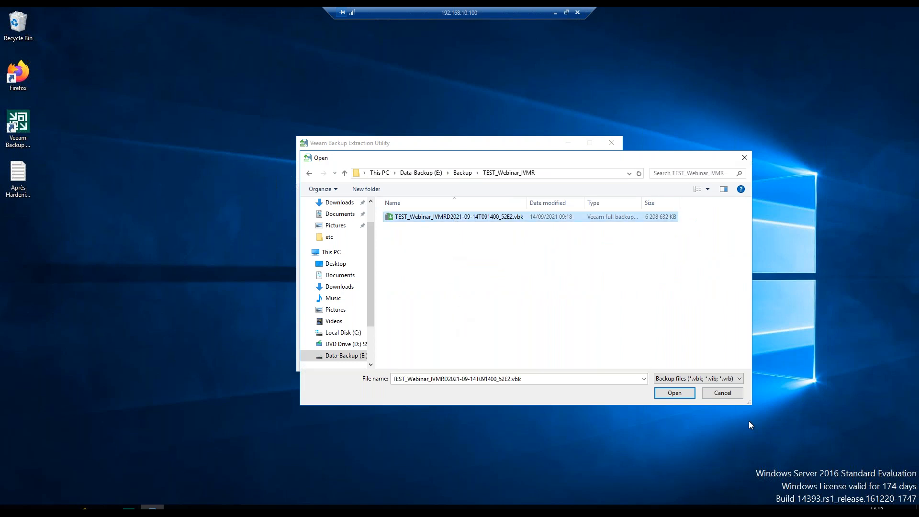
left_click(675, 395)
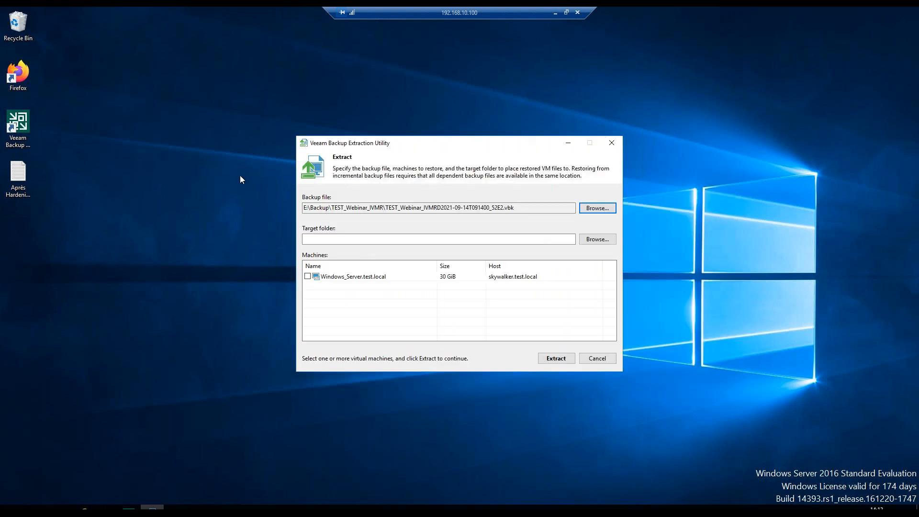
- Mark Windows_Server.test.local for extraction, look through the target folders on Data-Backup (E:), and close the utility without extracting
left_click(307, 276)
left_click(601, 245)
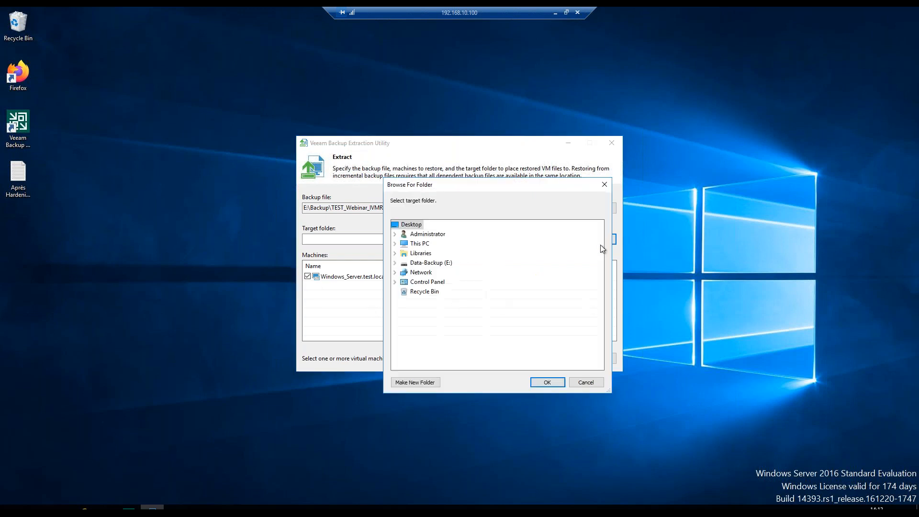
double_click(436, 264)
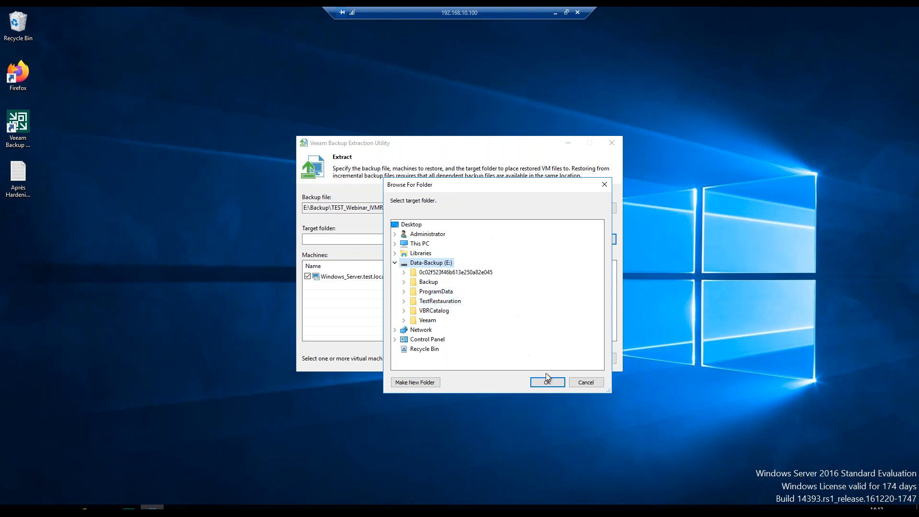
left_click(582, 383)
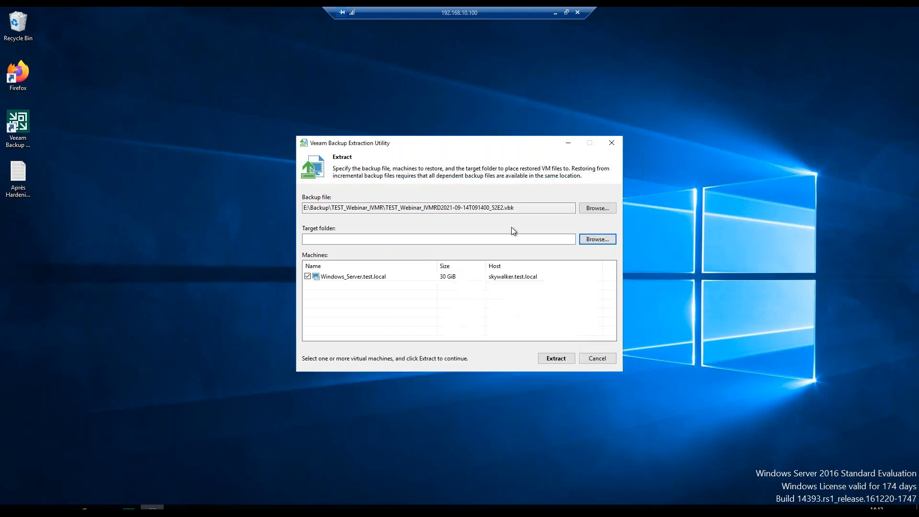
left_click(599, 363)
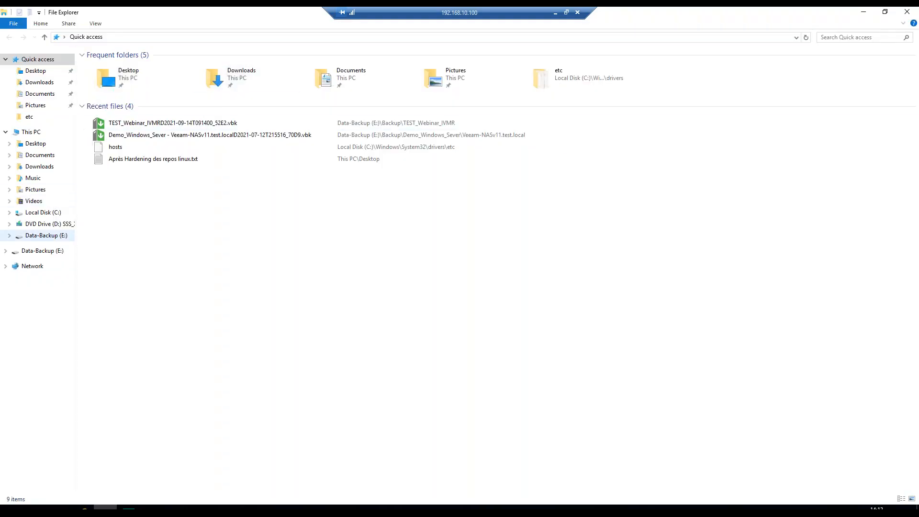
- Examine the extracted VM files in E:\TestRestauration\Demo\Windows_Server.test.local(103), including the .vmx file, and close the folder window
left_click(46, 235)
left_click(139, 99)
double_click(138, 99)
left_click(104, 68)
double_click(104, 68)
double_click(160, 66)
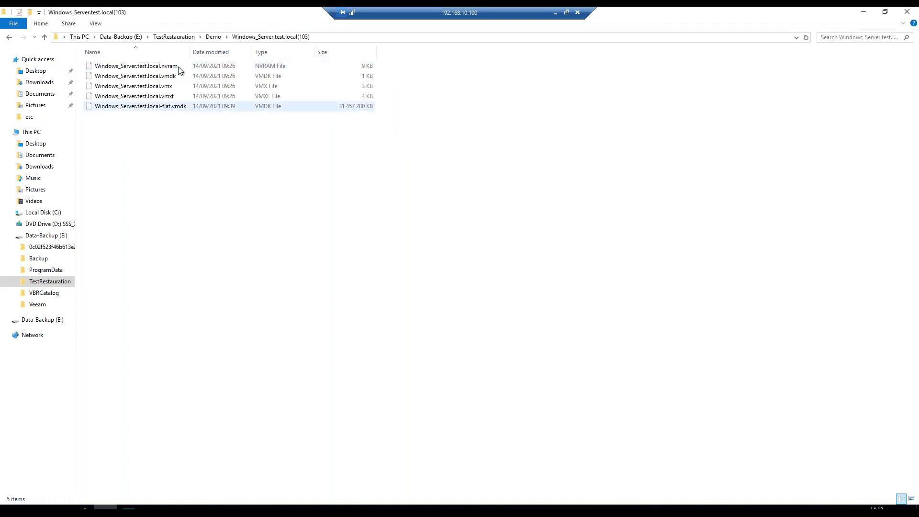
left_click(189, 76)
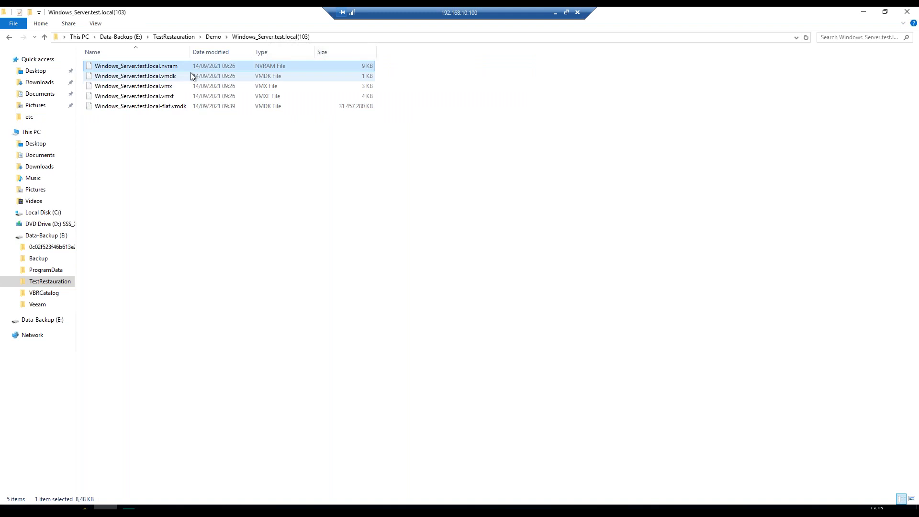
left_click(190, 86)
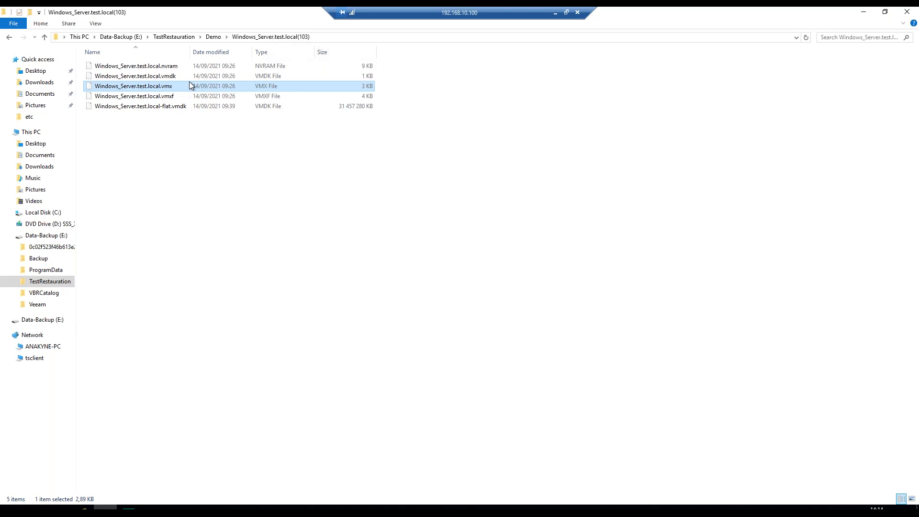
left_click(914, 13)
- Switch to the Veeam Backup & Replication console and review the Disk, Disk (Copy) and Object Storage backups
left_click(128, 508)
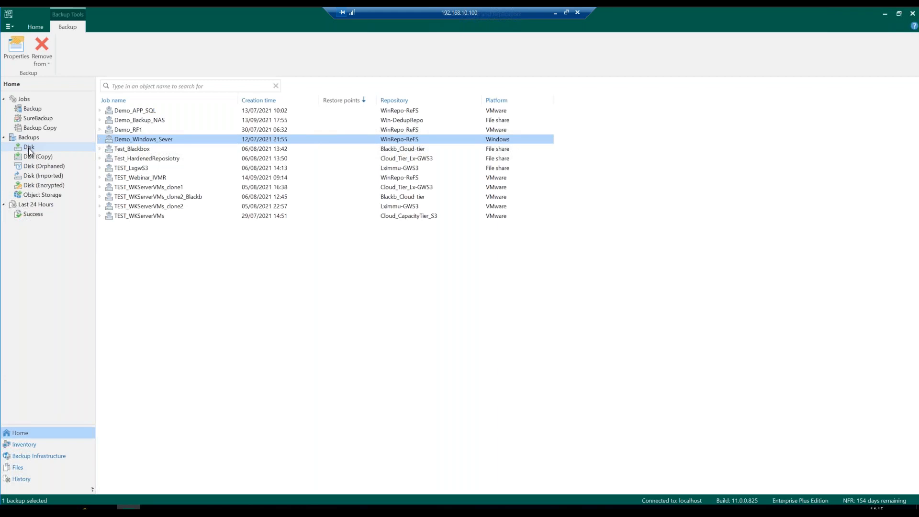
left_click(37, 157)
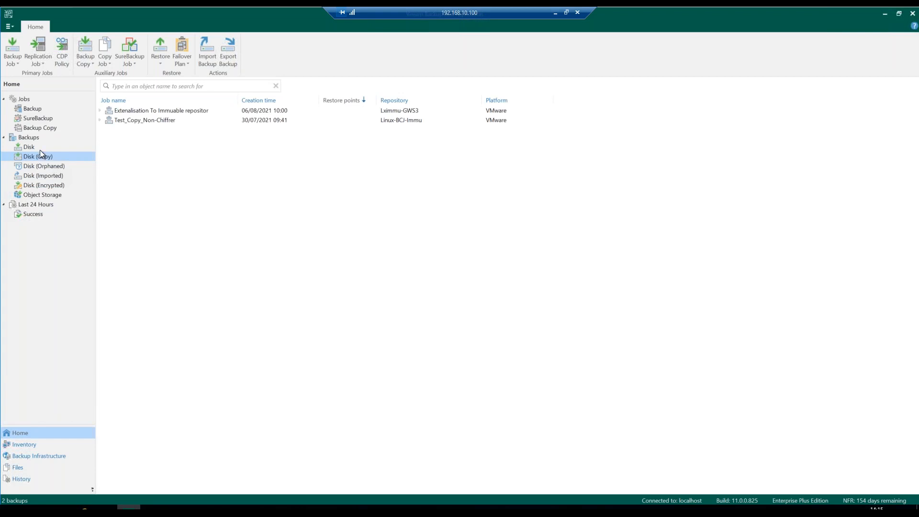
left_click(39, 151)
left_click(45, 158)
left_click(55, 197)
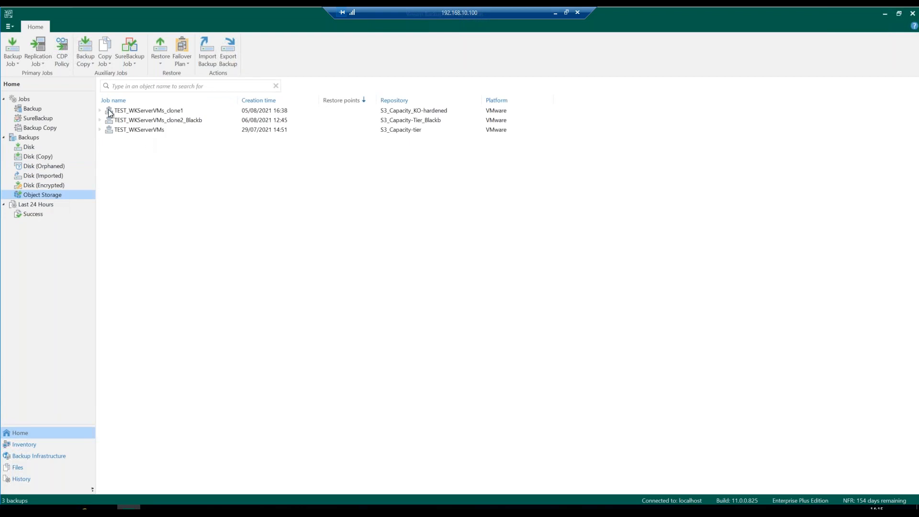
- Expand the three object storage backups and view the restore options for Windows_Server.test.local under TEST_WKServerVMs_clone1
left_click(100, 111)
left_click(99, 130)
left_click(99, 149)
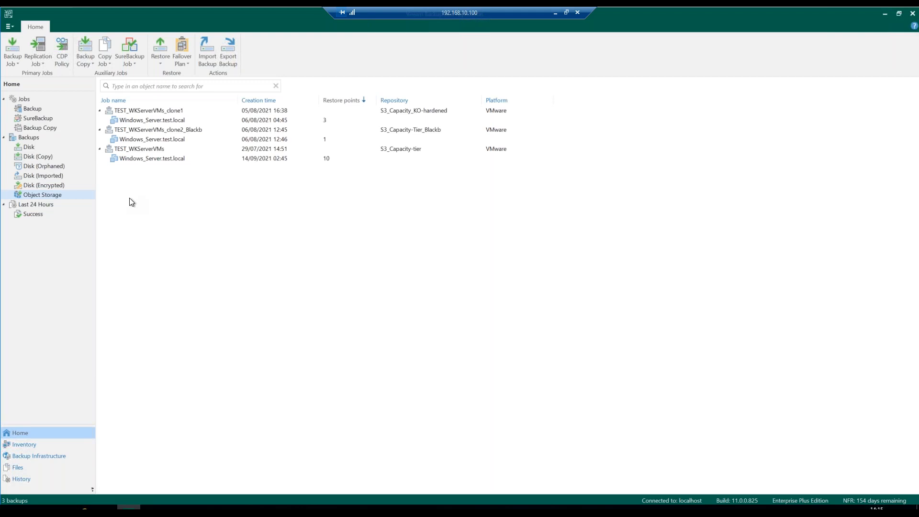
right_click(149, 122)
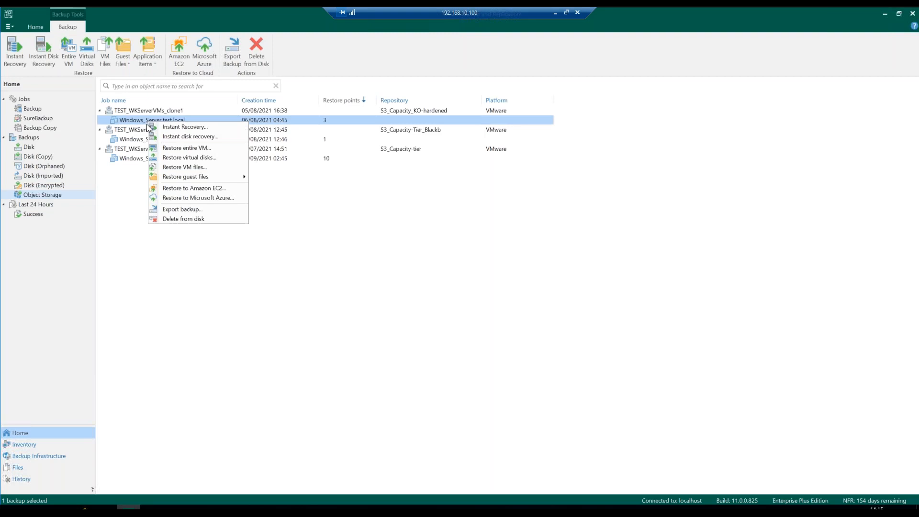
- Return to the Disk backups and inspect the file share entries Demo_Backup_NAS, Test_Blackbox, Test_HardenedReposiotry and TEST_LxgwS3
left_click(30, 149)
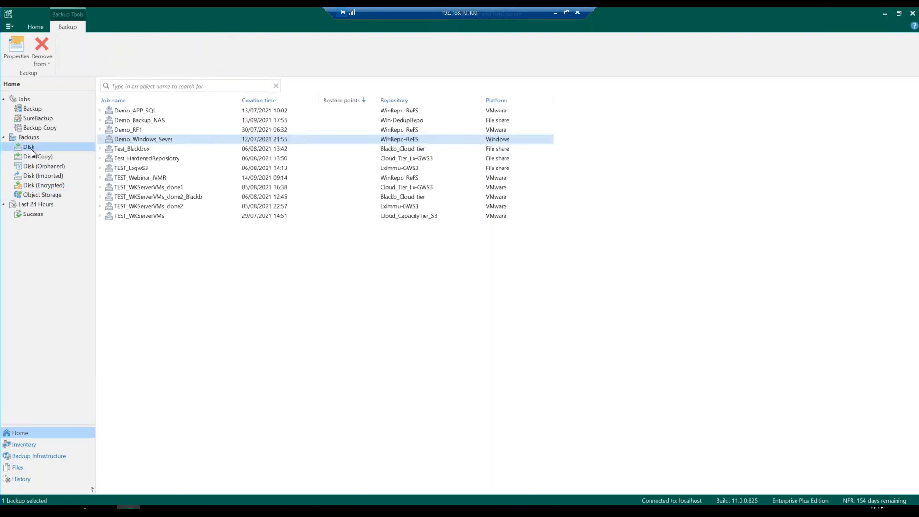
left_click(497, 120)
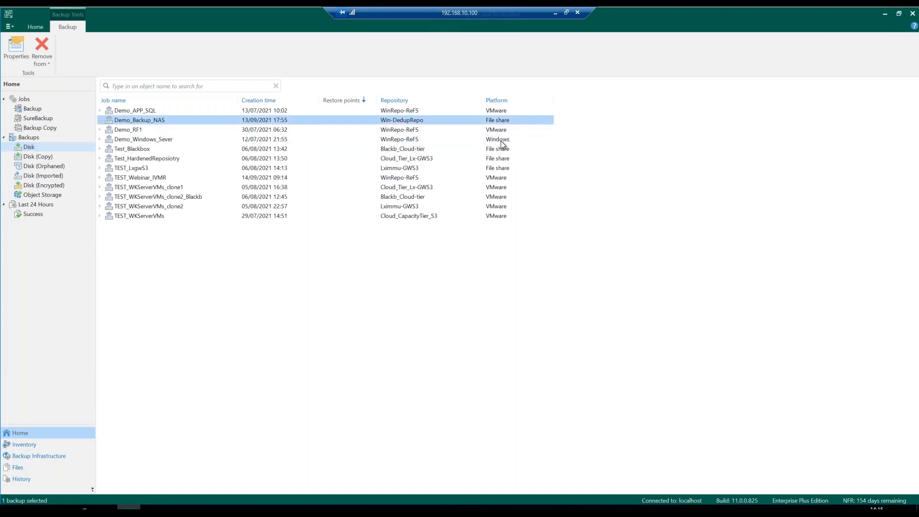
left_click(499, 150)
left_click(503, 160)
left_click(505, 167)
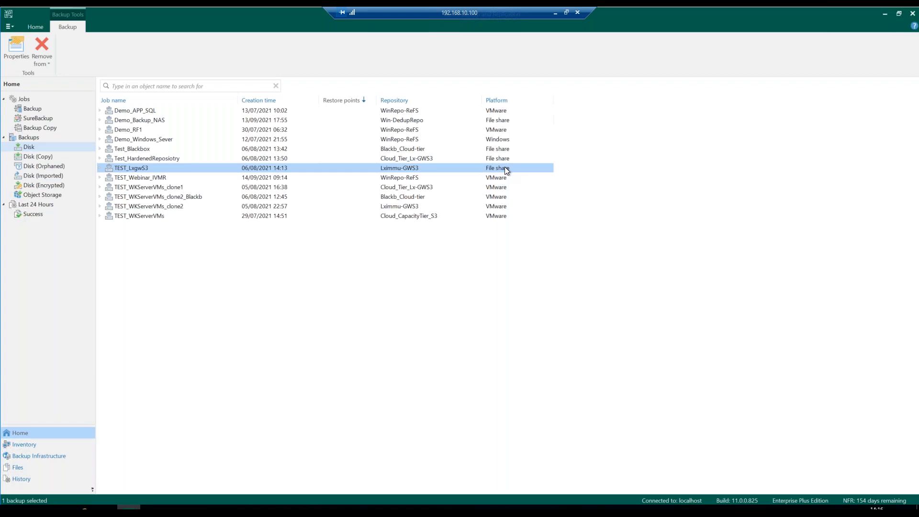
left_click(503, 160)
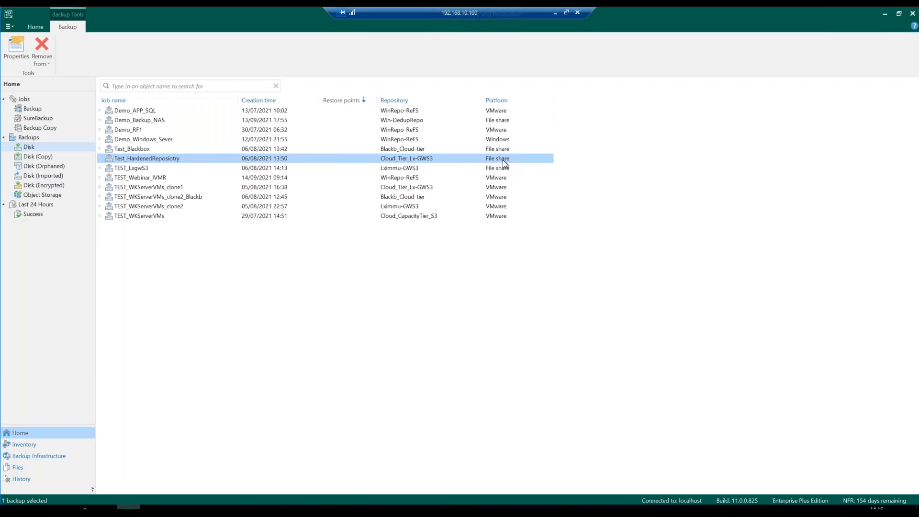
- Expand Demo_APP_SQL, Demo_Windows_Sever, TEST_Webinar_IVMR and Demo_Backup_NAS, comparing restore options for Windows_Server.test.local and SQL.test.local
left_click(100, 110)
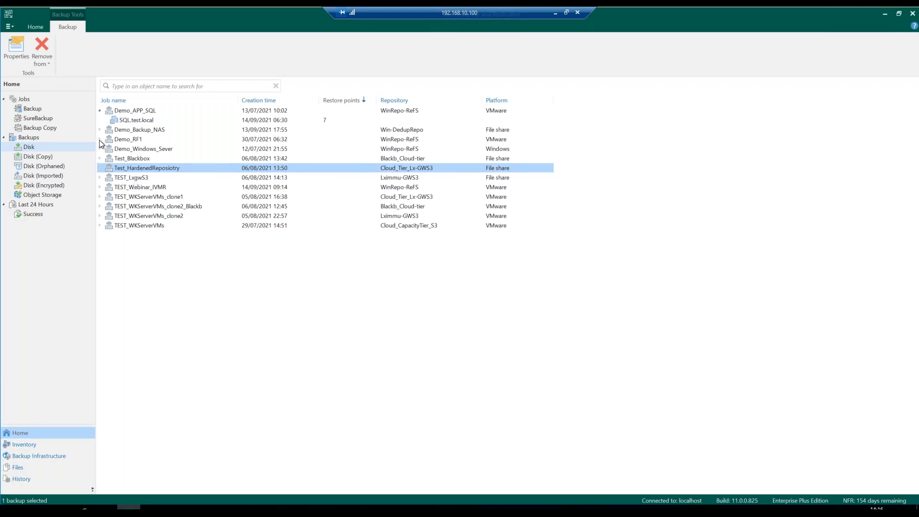
left_click(100, 149)
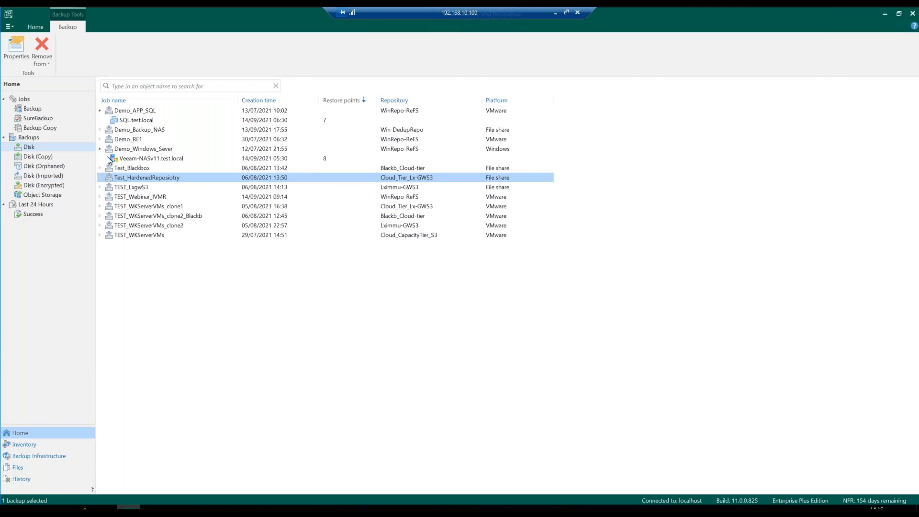
left_click(99, 197)
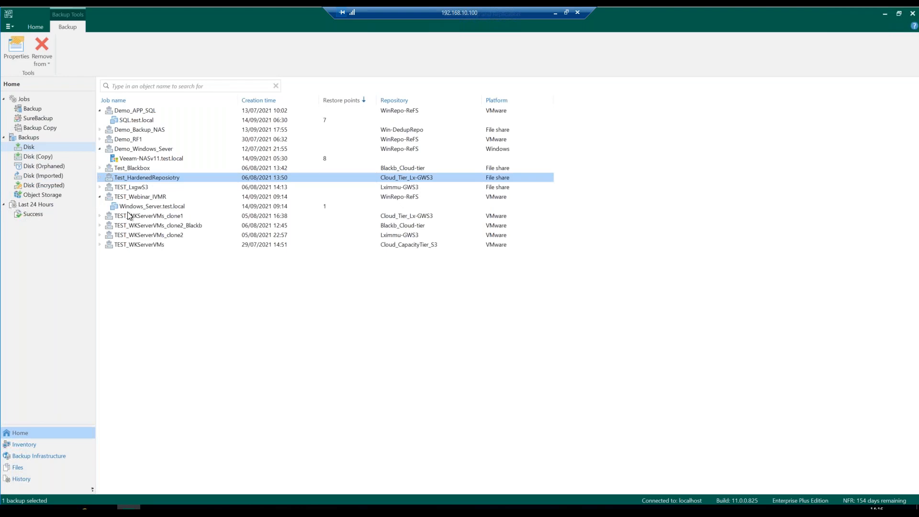
left_click(128, 207)
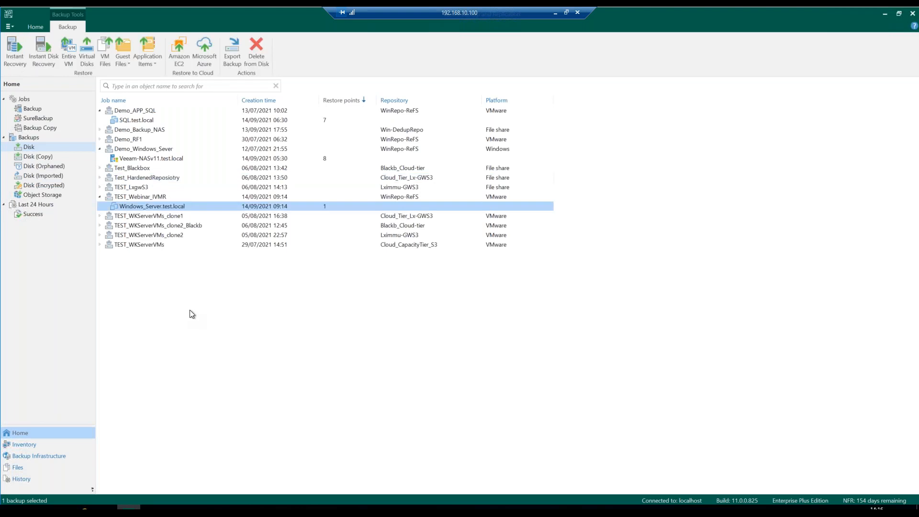
left_click(100, 130)
left_click(126, 123)
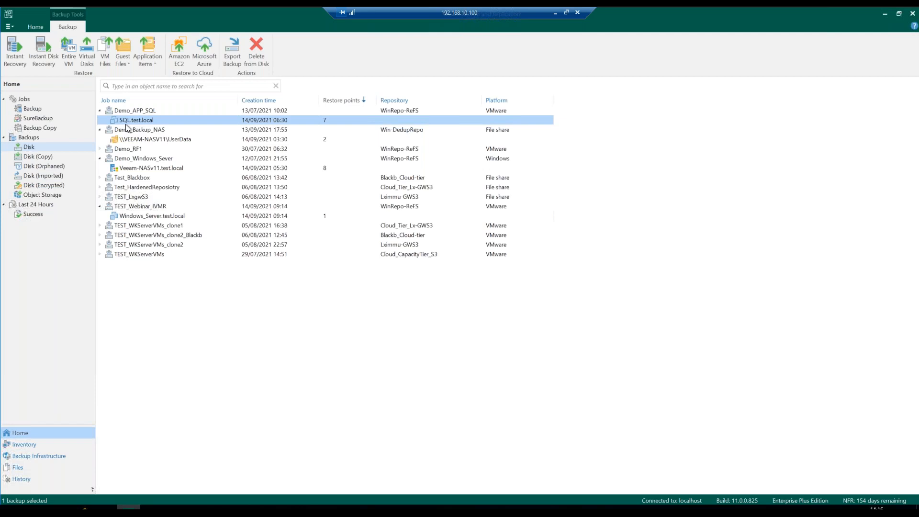
- View the application item restore options for SQL.test.local and the restore options for the \\VEEAM-NASV11\UserData file share
right_click(132, 124)
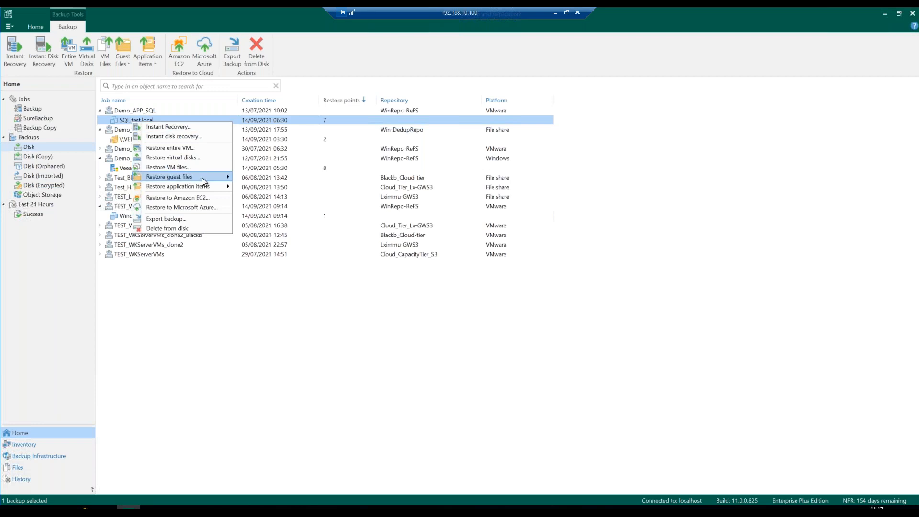
mouse_move(204, 185)
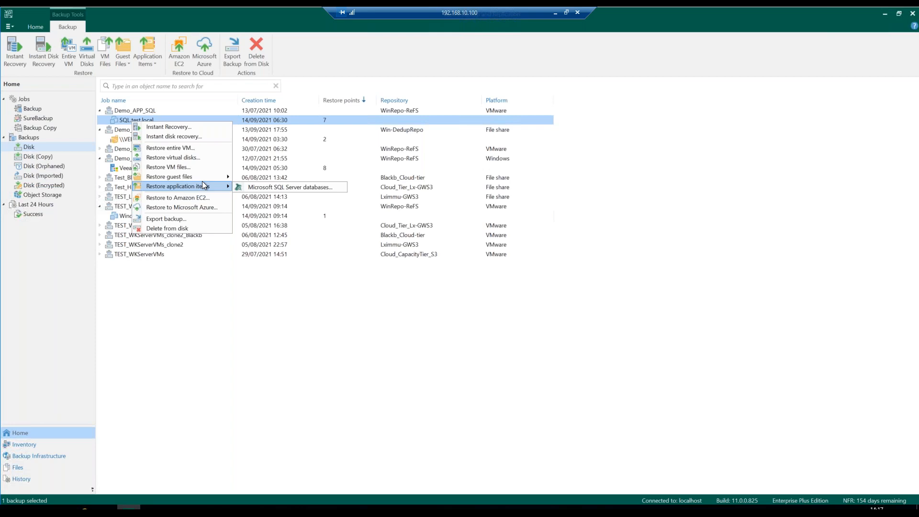
left_click(334, 373)
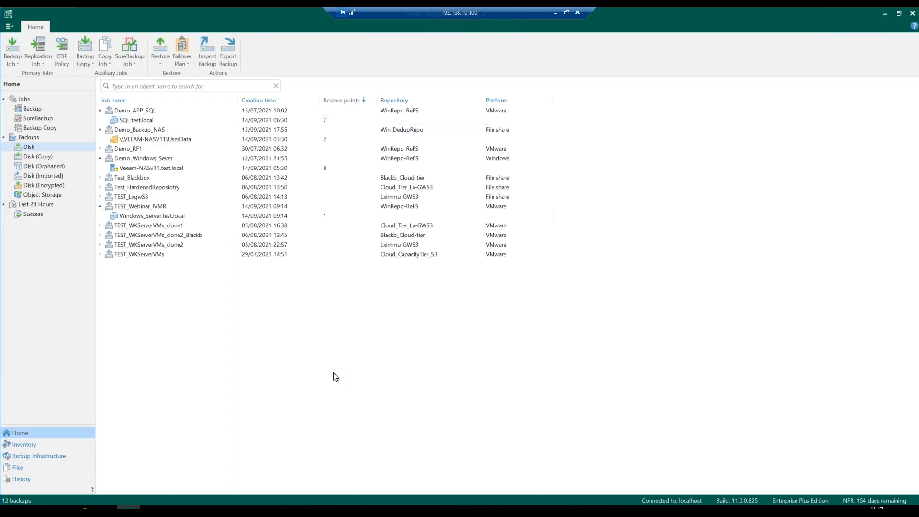
left_click(186, 141)
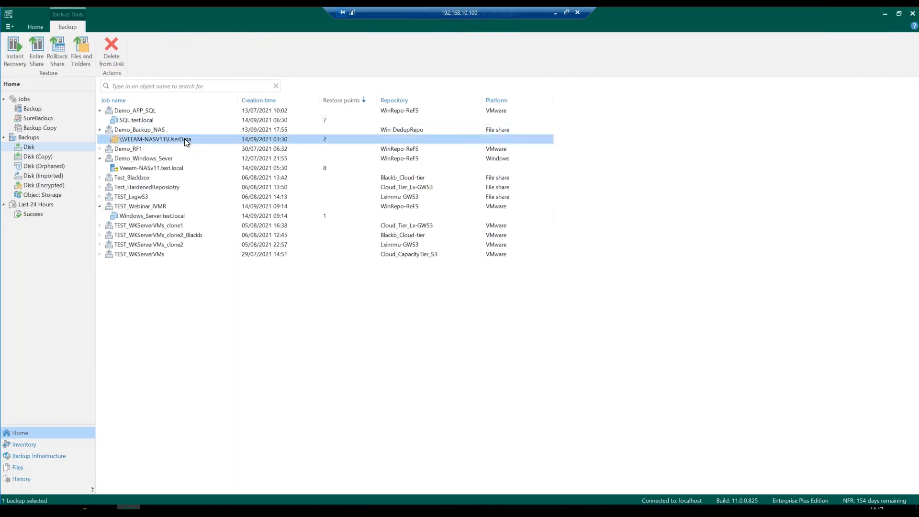
right_click(186, 141)
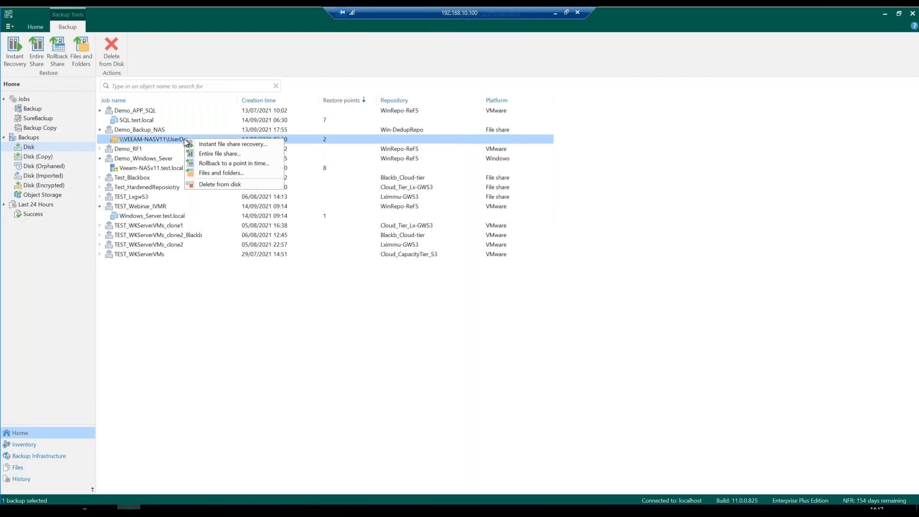
- View the restore options for Veeam-NASv11.test.local and for Windows_Server.test.local under TEST_Webinar_IVMR
left_click(148, 168)
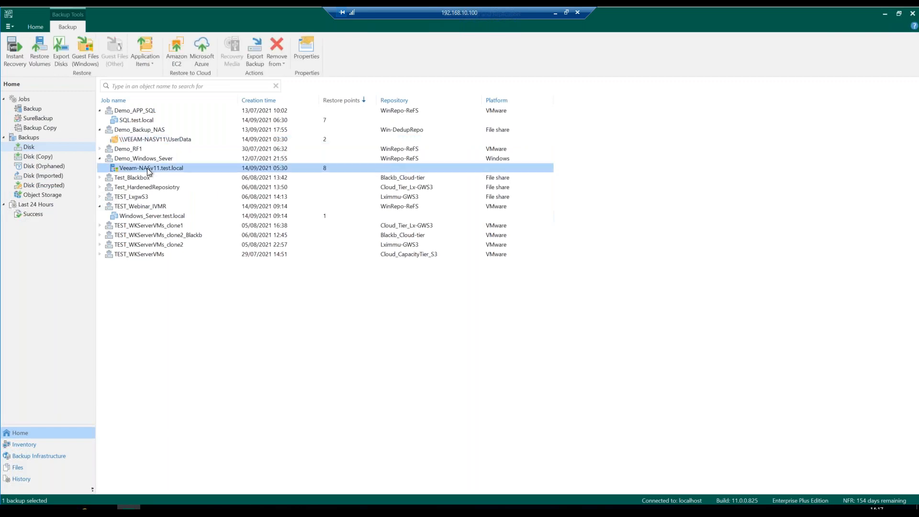
right_click(148, 169)
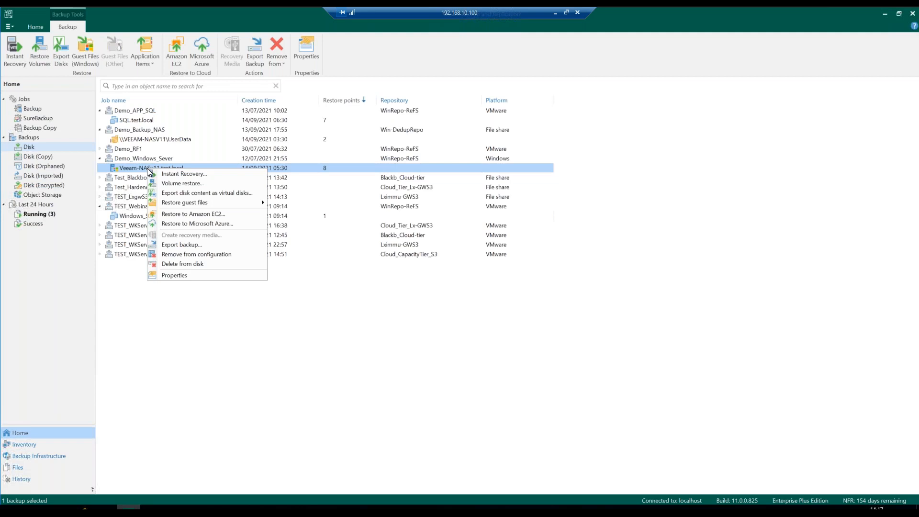
left_click(134, 216)
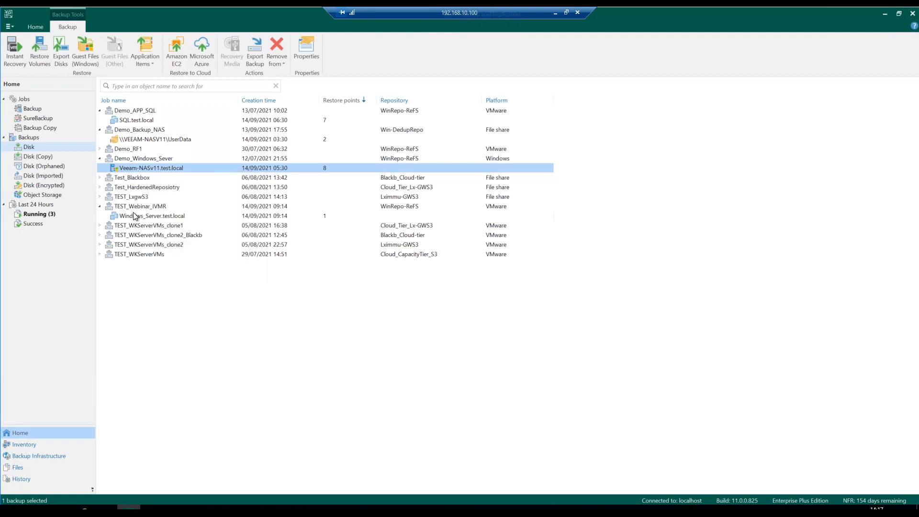
right_click(133, 214)
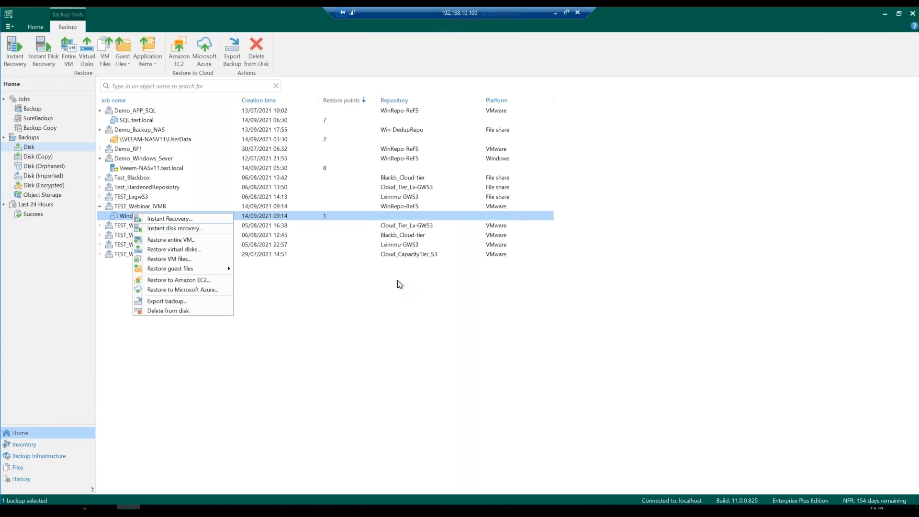
left_click(370, 217)
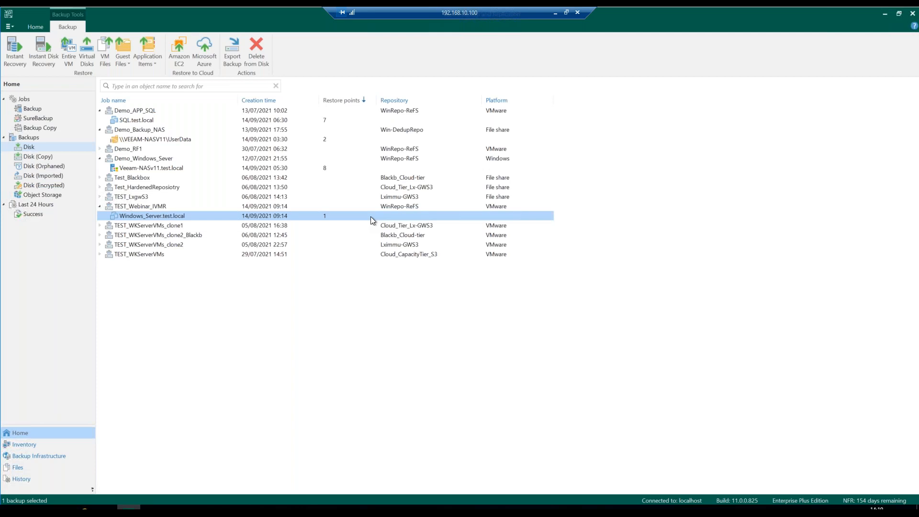
- Start an Instant Recovery of Windows_Server.test.local from TEST_Webinar_IVMR and review its available restore points without changing the selection
right_click(218, 214)
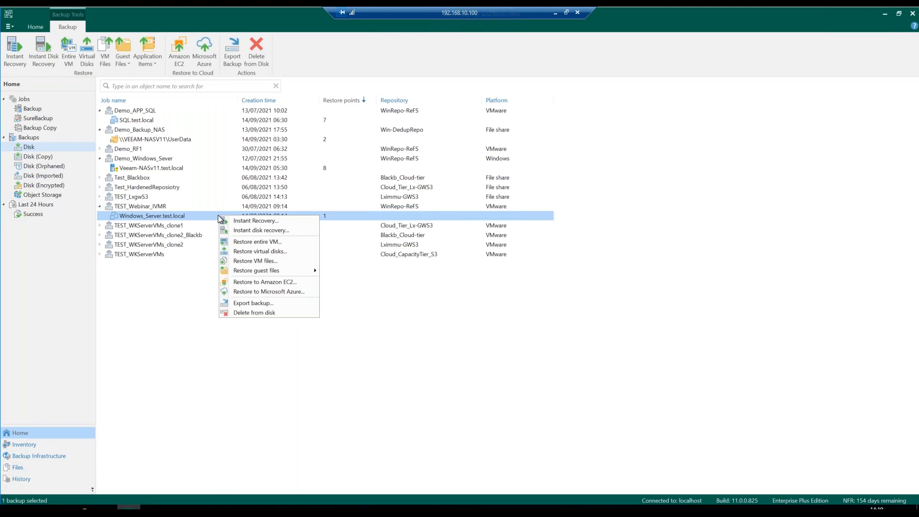
left_click(276, 223)
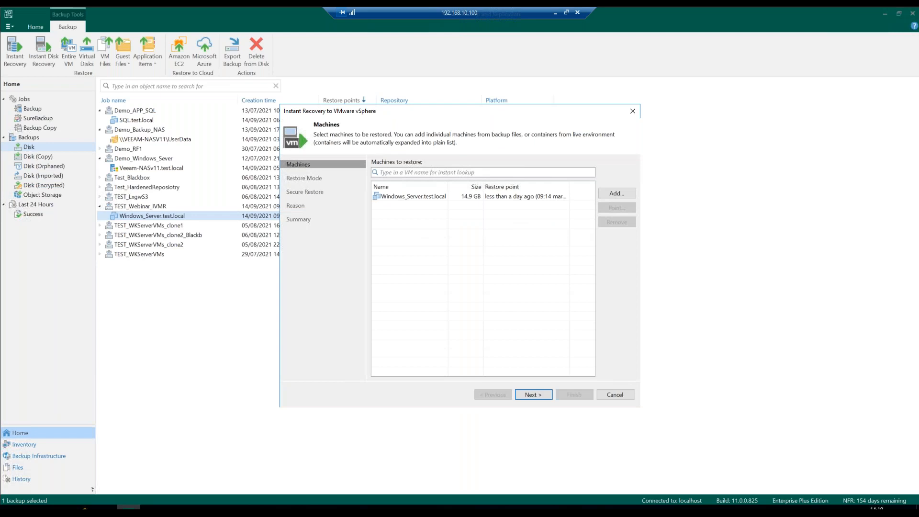
left_click(441, 198)
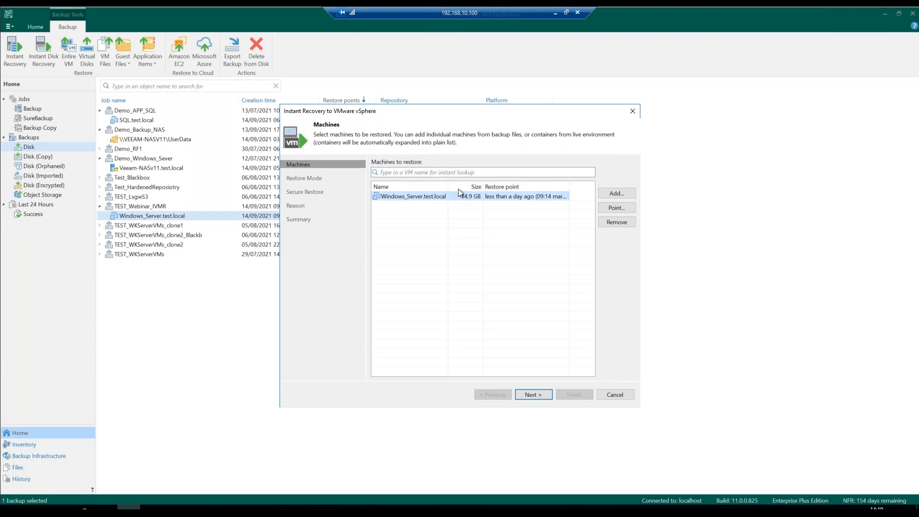
left_click(613, 209)
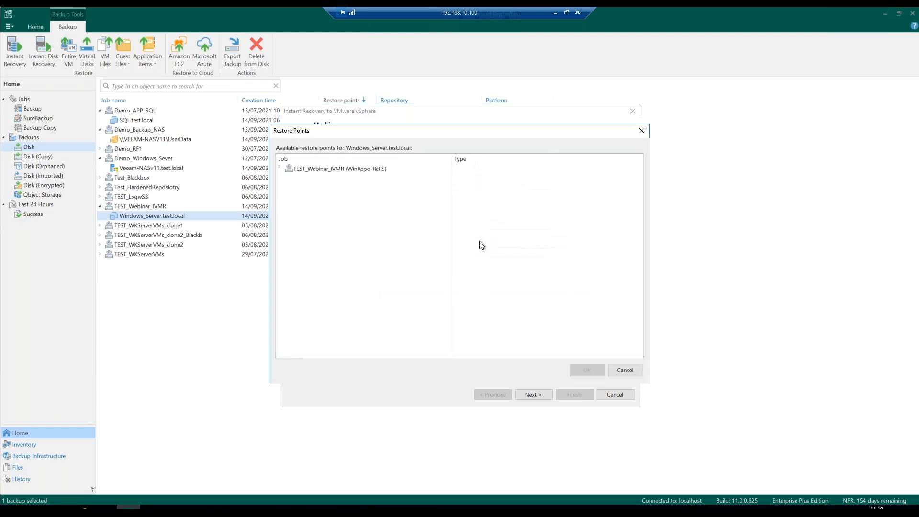
left_click(279, 167)
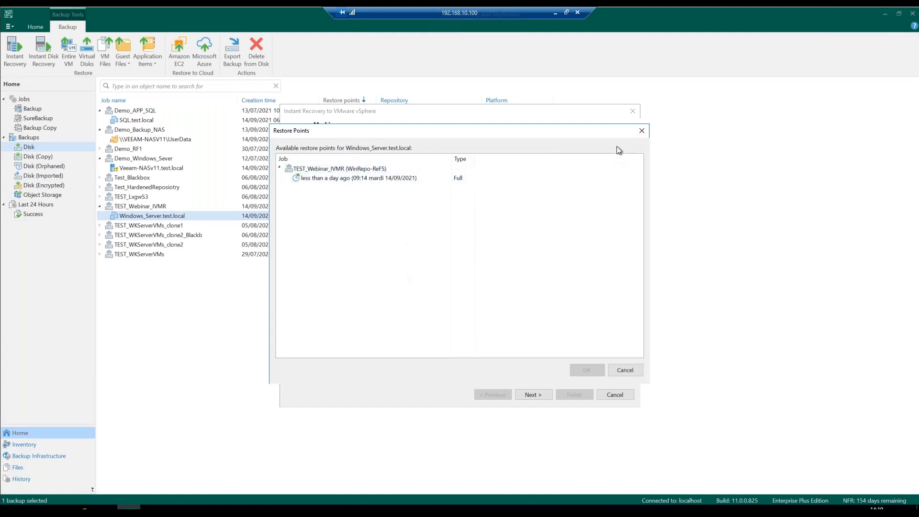
left_click(641, 131)
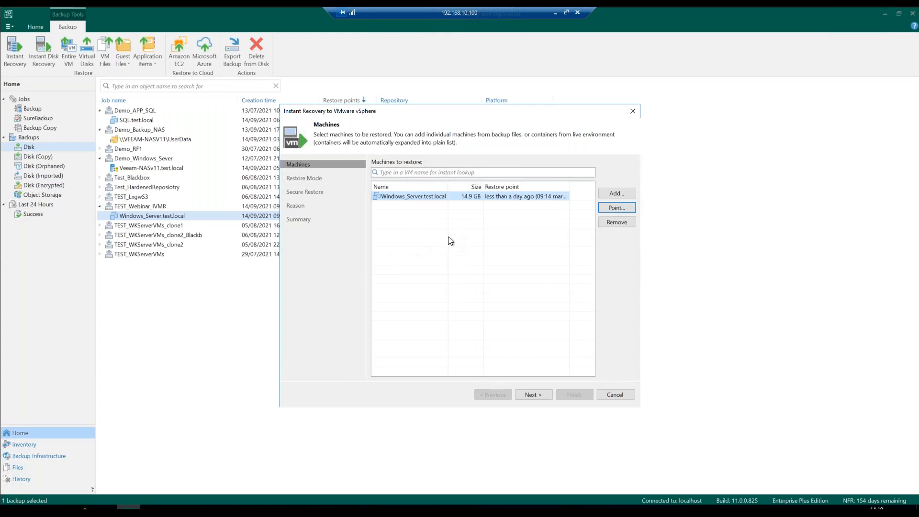
- Choose to restore to a new location or with different settings, and name the restored VM Restore_Windows_Server.test.local
left_click(547, 400)
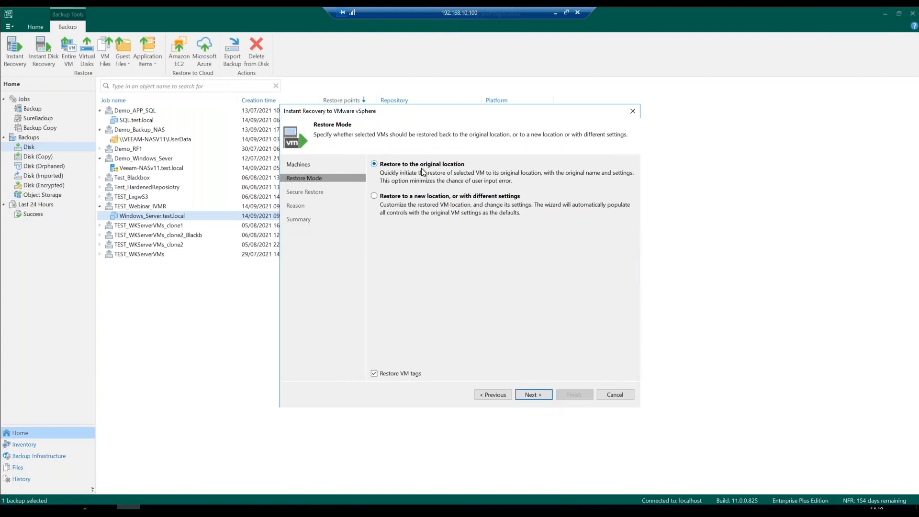
left_click(422, 197)
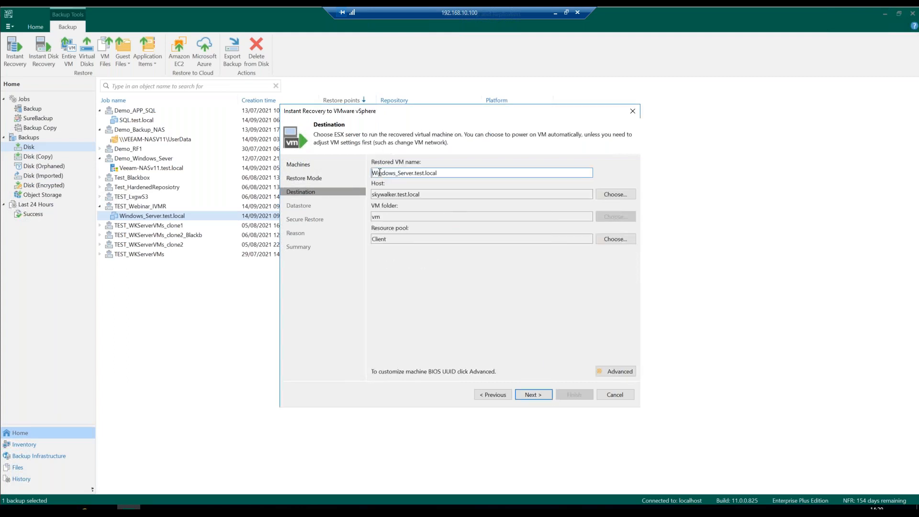
type("De")
key("BackSpace")
key("BackSpace")
type("Restore_")
- Select the Client resource pool on skywalker.test.local as the recovery destination and continue to the datastore settings
left_click(617, 240)
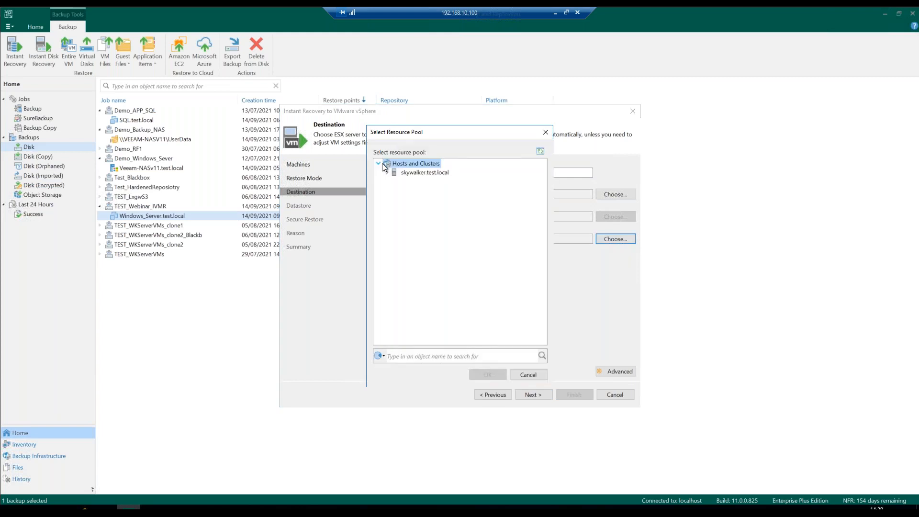
left_click(387, 173)
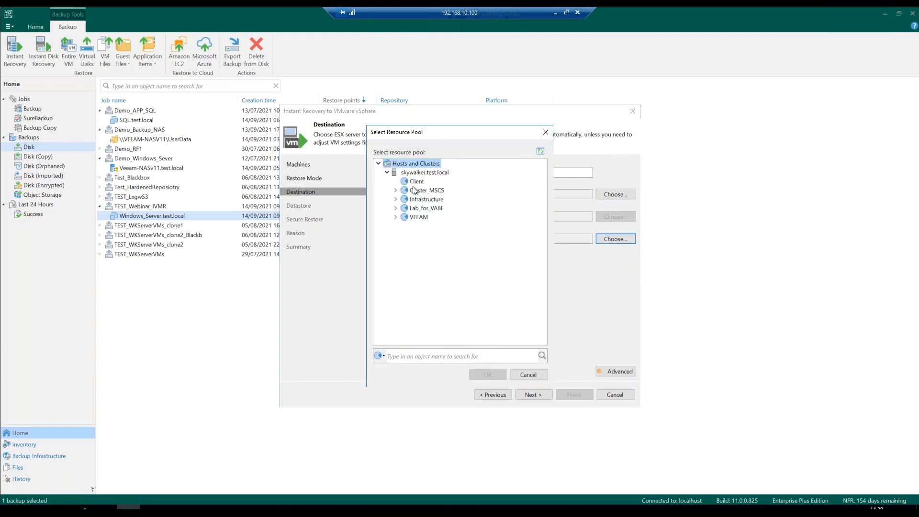
left_click(416, 182)
left_click(488, 375)
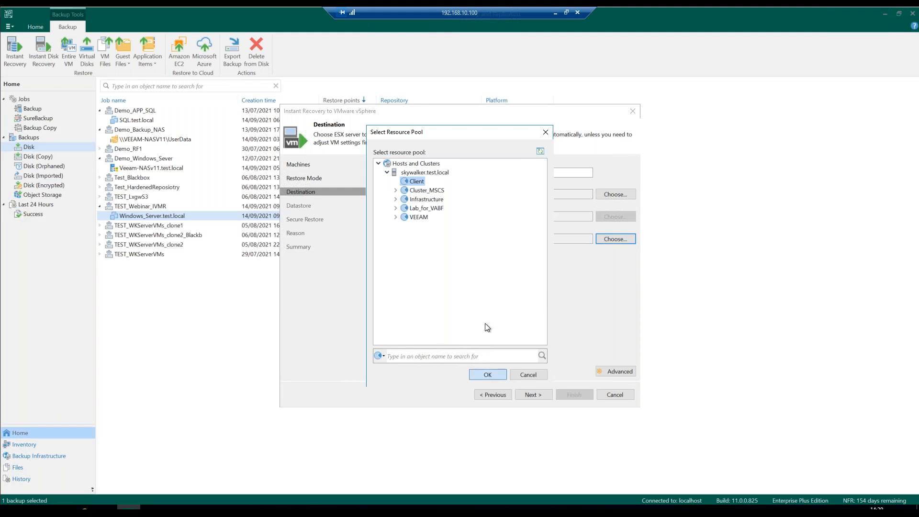
left_click(533, 394)
- Redirect the write cache to the VMware_OS datastore on skywalker.test.local and continue to Secure Restore
left_click(407, 163)
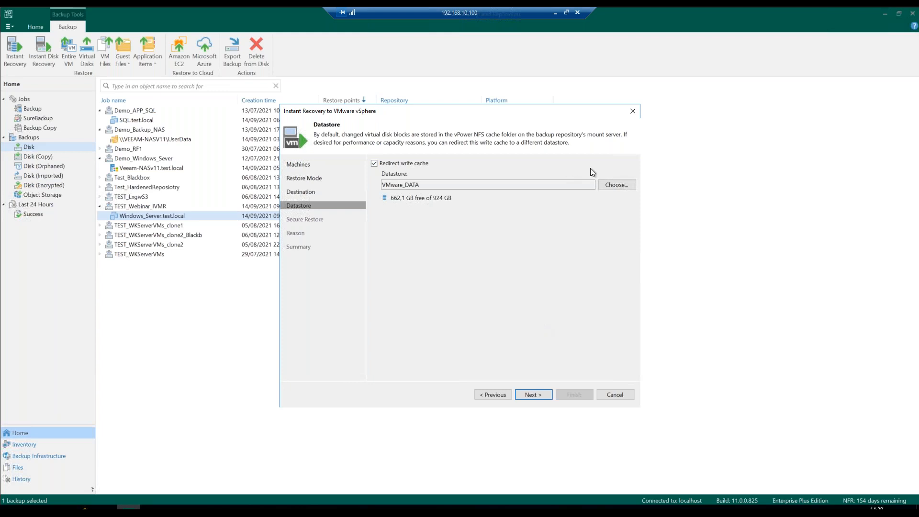
left_click(613, 181)
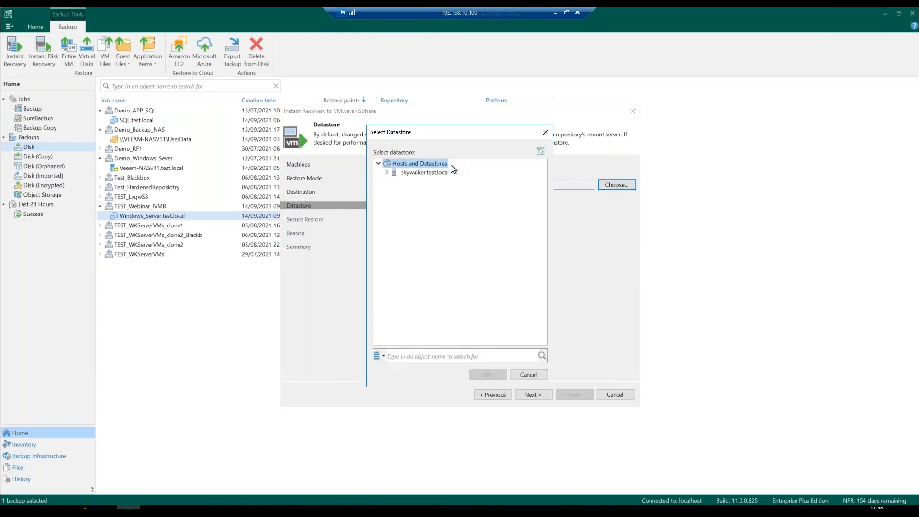
left_click(387, 173)
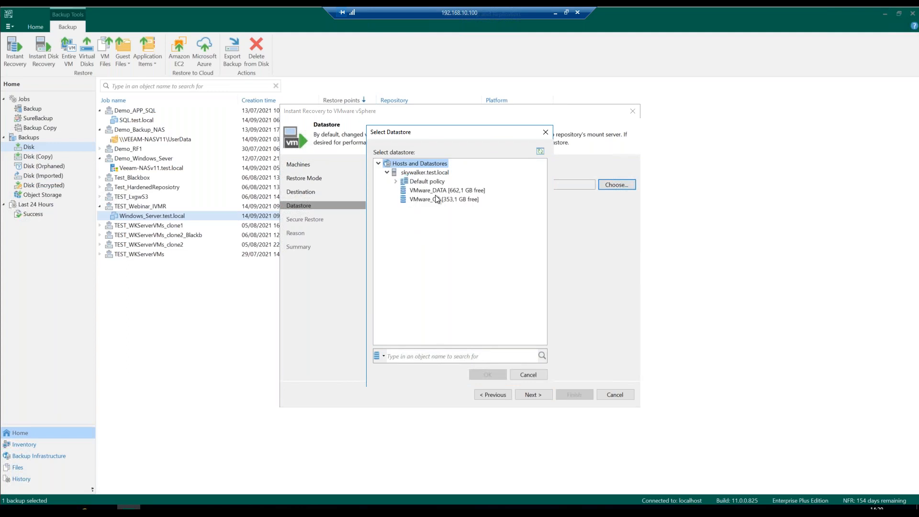
left_click(436, 199)
left_click(487, 373)
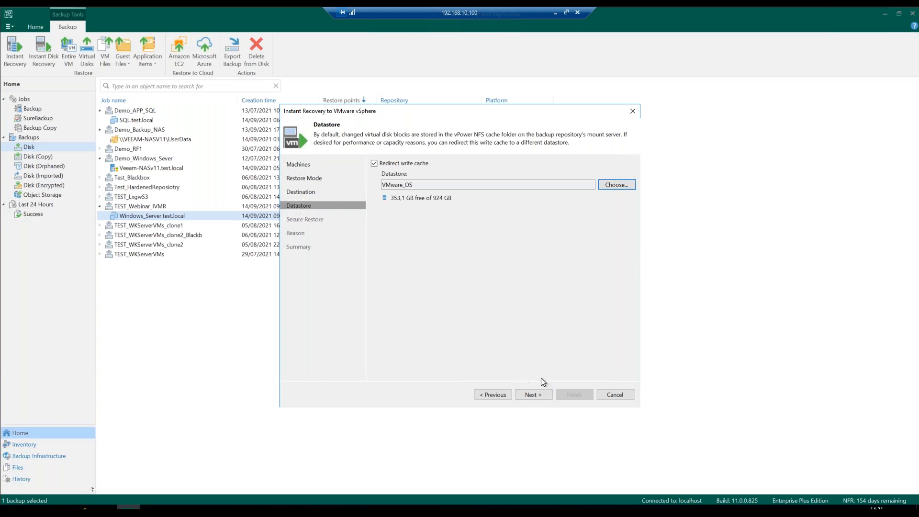
left_click(539, 396)
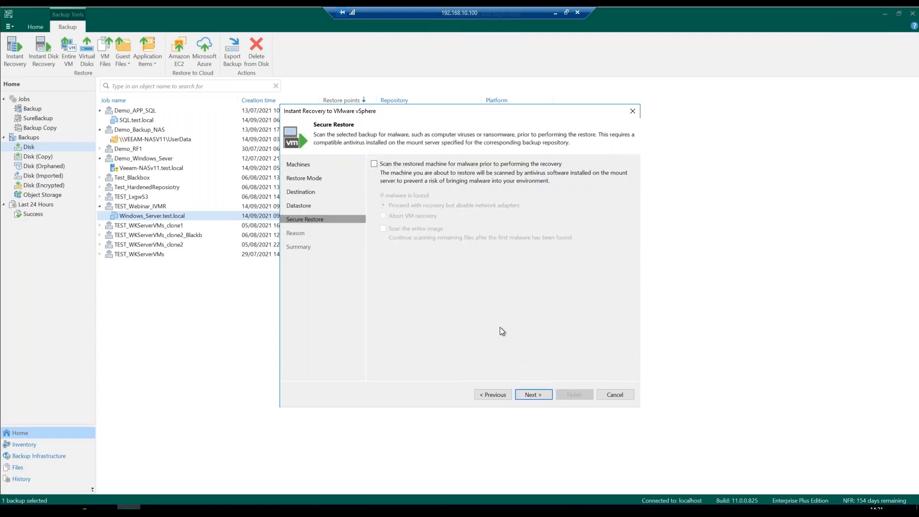
- Examine the Secure Restore malware scan options, leave the scan disabled and continue to the restore reason
left_click(454, 166)
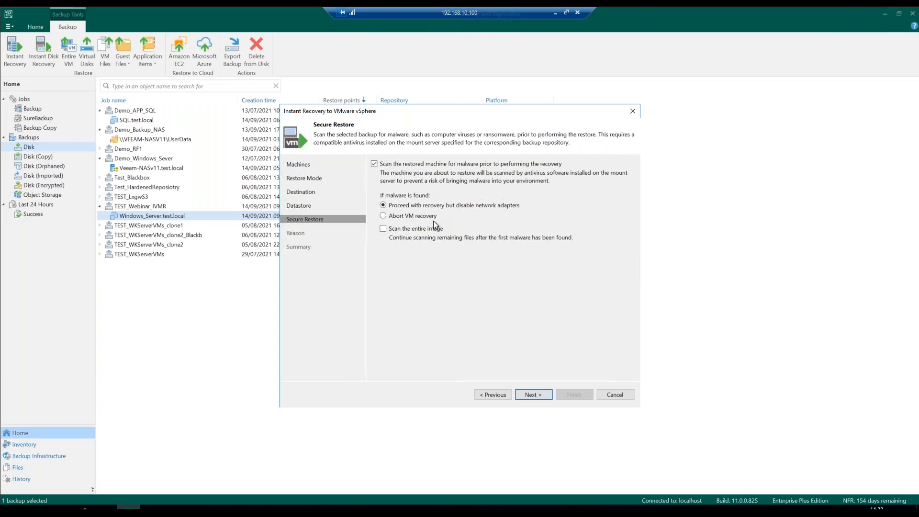
left_click(457, 164)
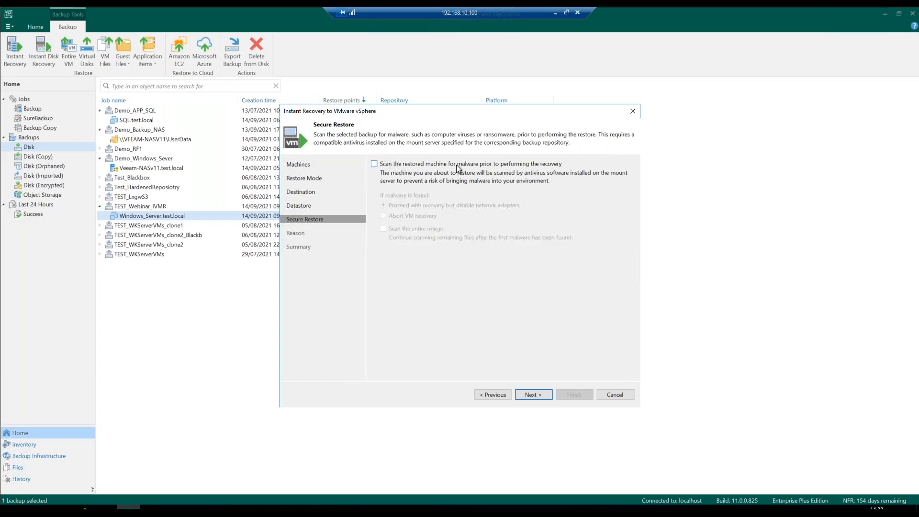
left_click(530, 395)
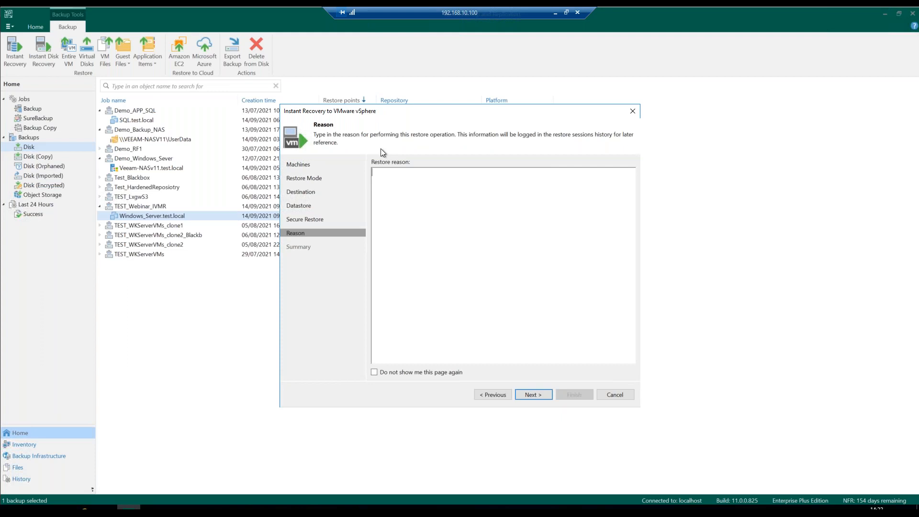
- Enter "Demo restauration" as the restore reason and launch the Instant Recovery
type("Demo resturation")
key("BackSpace")
key("BackSpace")
key("BackSpace")
key("BackSpace")
key("BackSpace")
key("BackSpace")
key("BackSpace")
type("auration")
left_click(533, 392)
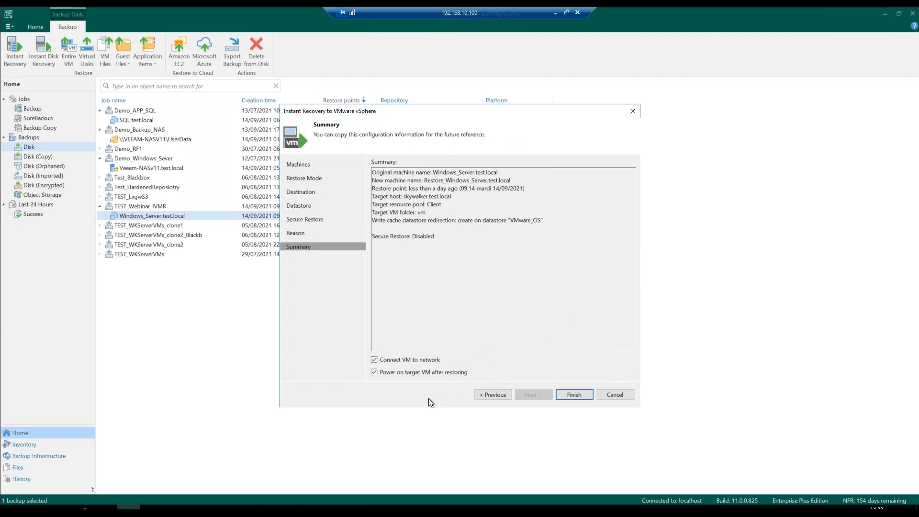
left_click(580, 395)
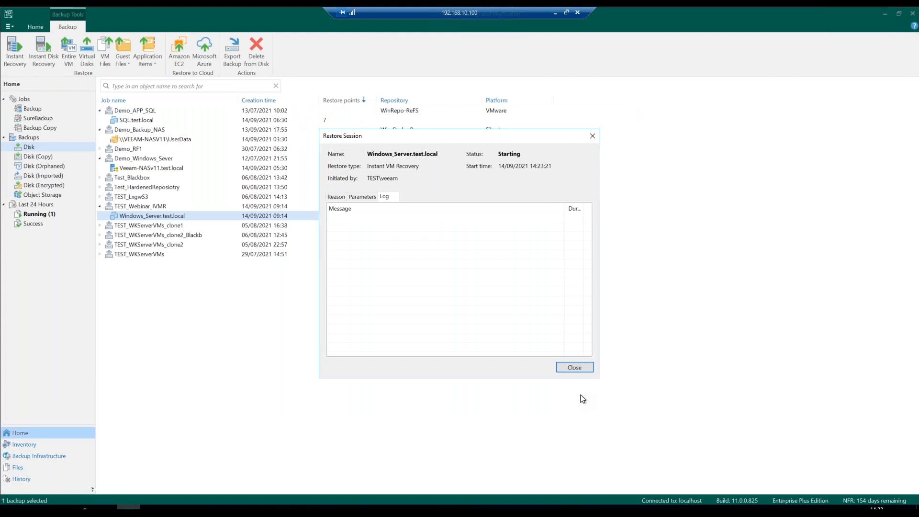
- Move the Restore Session window aside, check the host in the vSphere Client, and return to follow the recovery log
left_click_drag(487, 141, 785, 33)
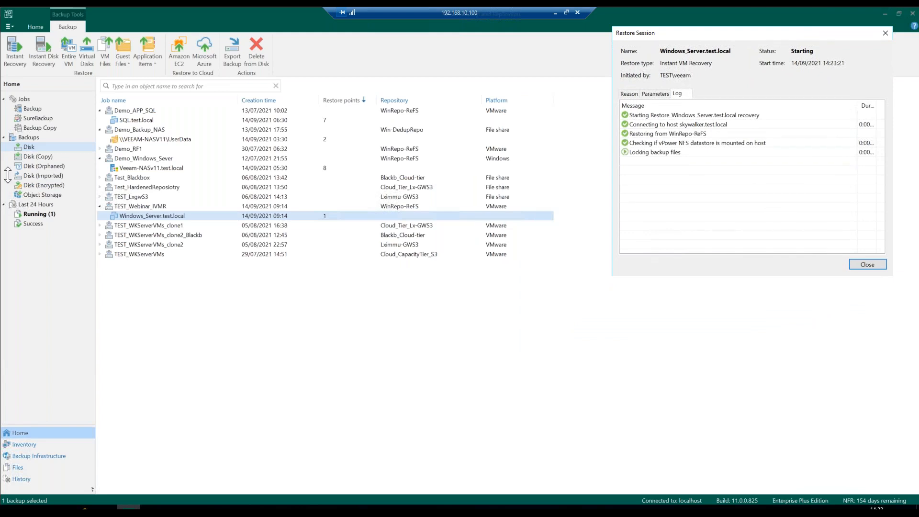
left_click_drag(0, 182, 351, 184)
left_click_drag(697, 434, 710, 457)
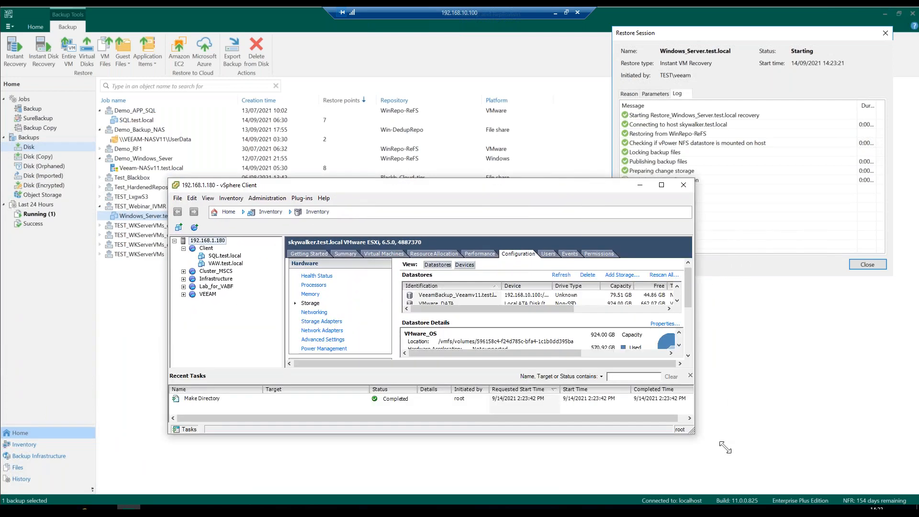
left_click_drag(584, 182, 527, 208)
left_click(664, 187)
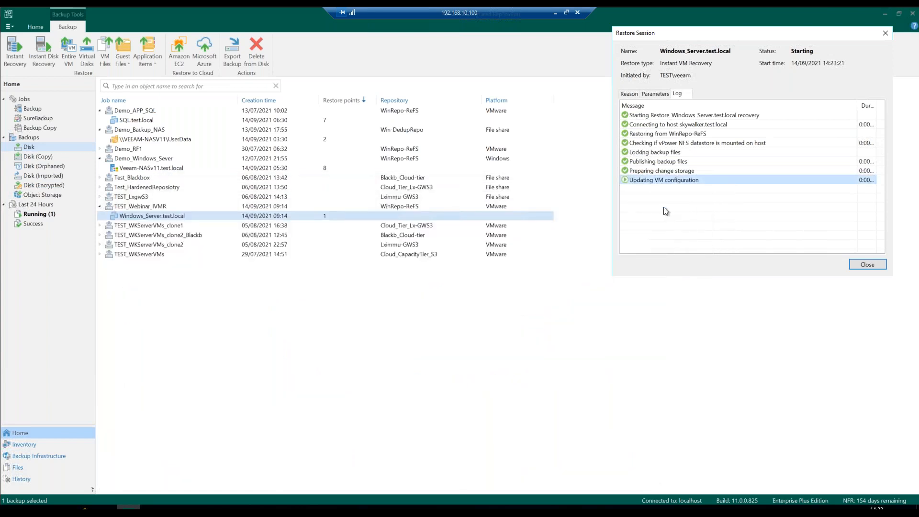
left_click(683, 171)
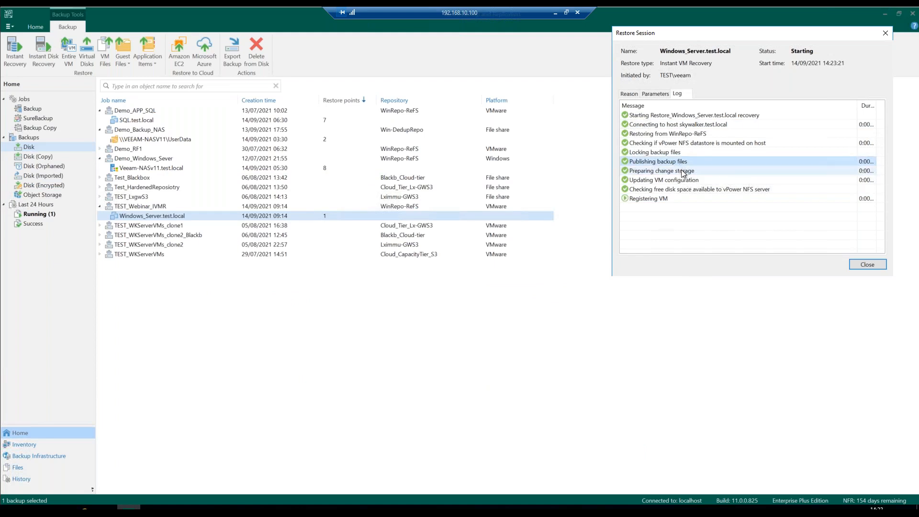
- Follow the remaining recovery log entries, switch to the vSphere Client and select Restore_Windows_Server.test.local in its inventory
left_click(684, 171)
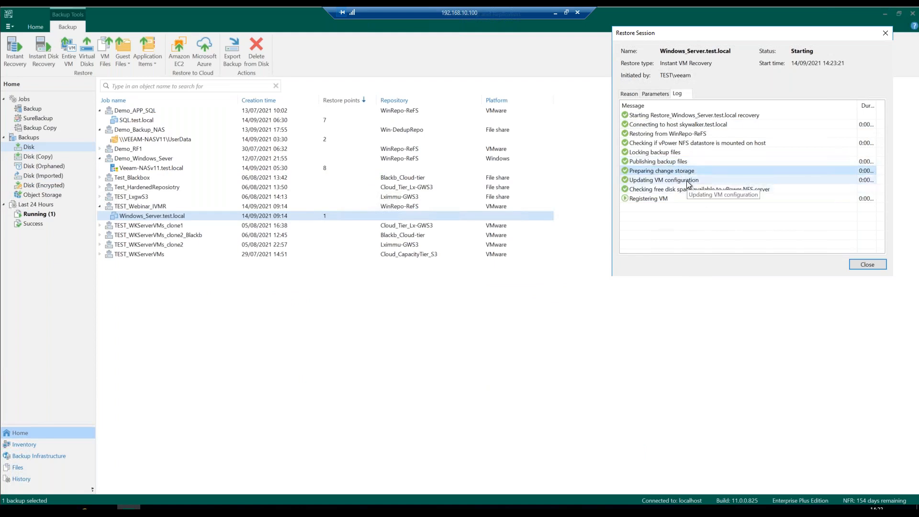
left_click(685, 187)
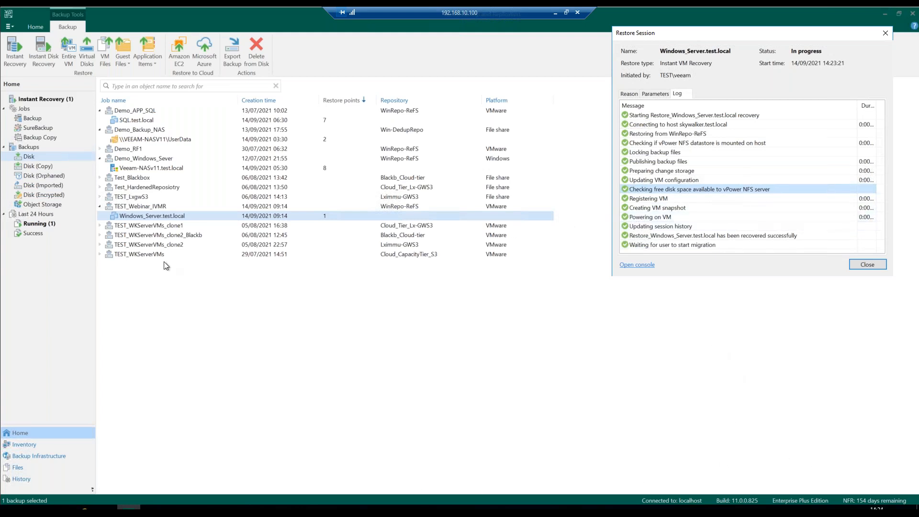
left_click(129, 509)
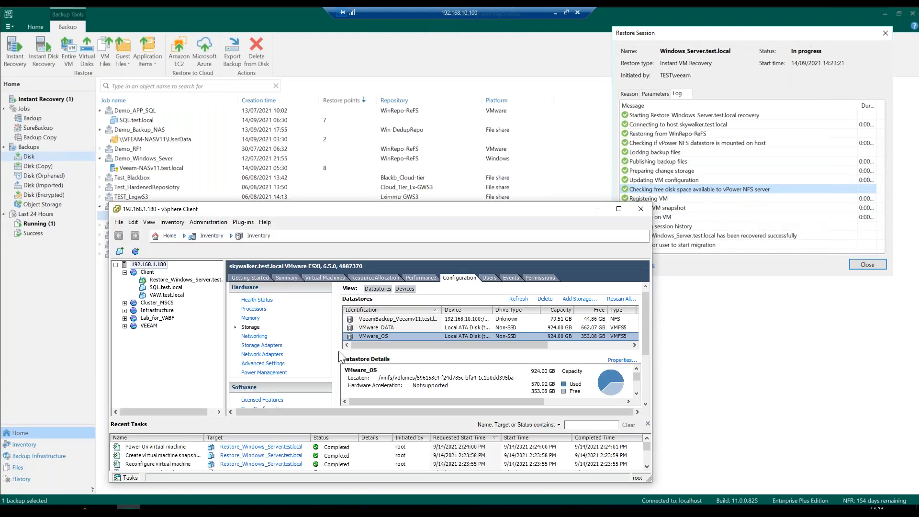
left_click(169, 281)
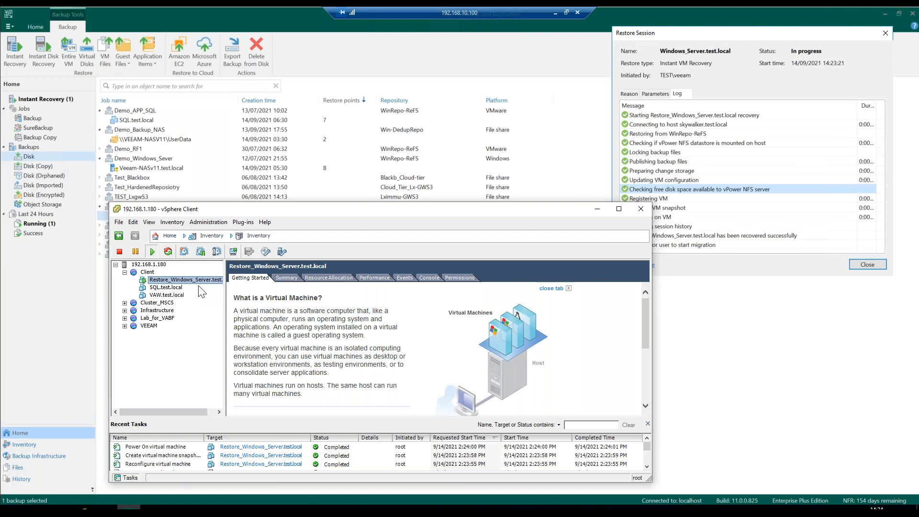
left_click_drag(225, 271, 246, 270)
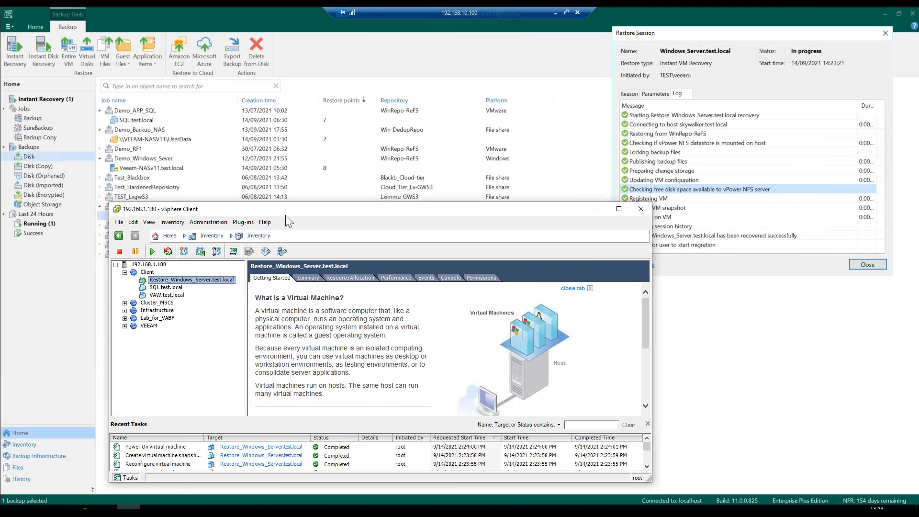
left_click_drag(253, 204, 172, 42)
- Open the console of Restore_Windows_Server.test.local, watch the restored VM boot, and close the console
right_click(133, 112)
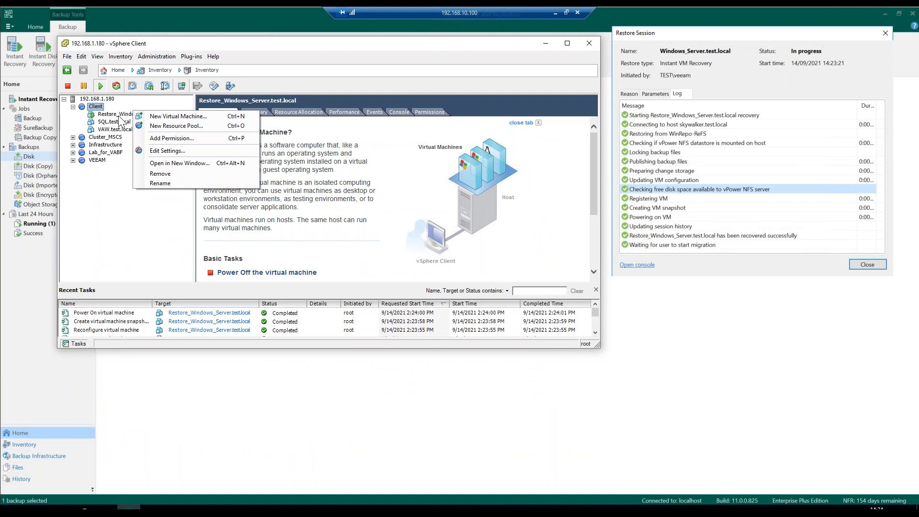
key("Escape")
right_click(118, 117)
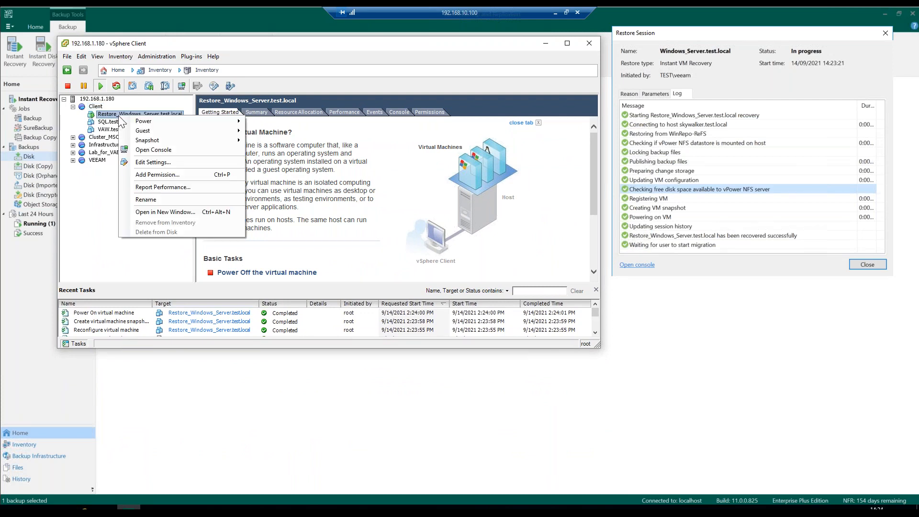
left_click(196, 157)
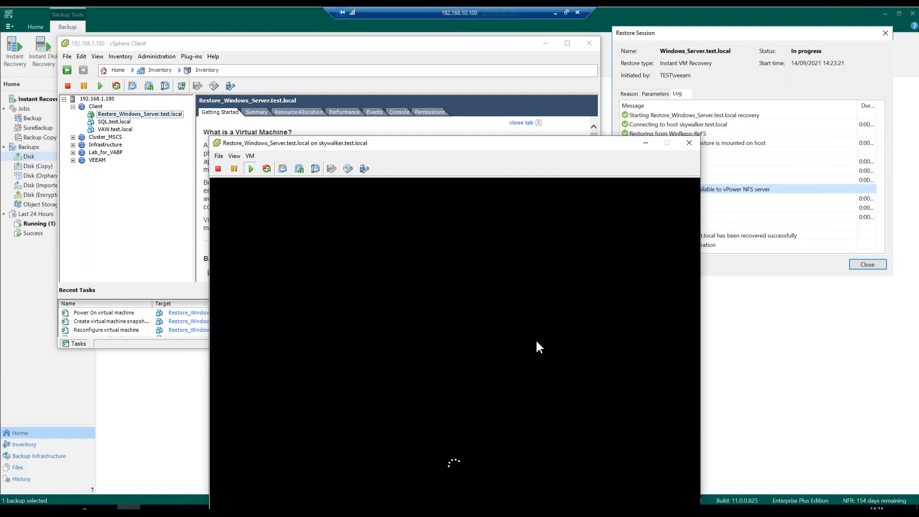
left_click_drag(426, 143, 290, 96)
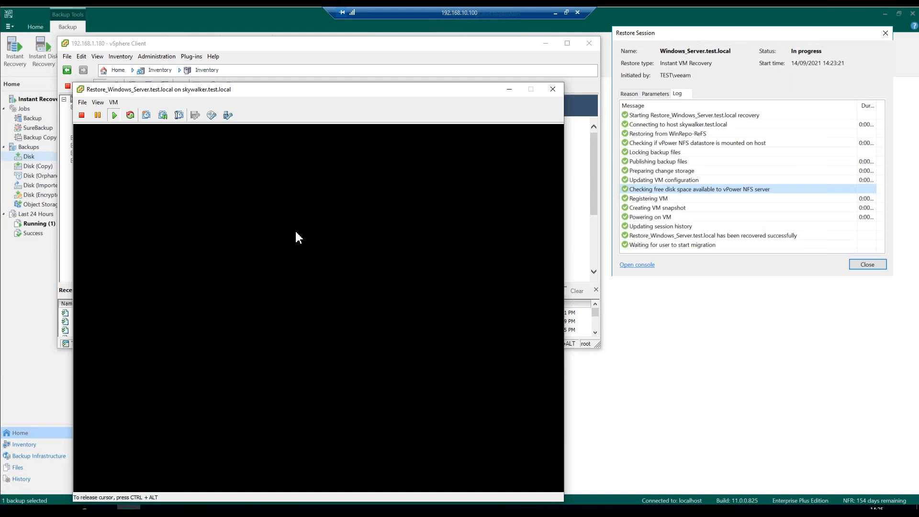
key("ctrl+alt")
left_click(545, 89)
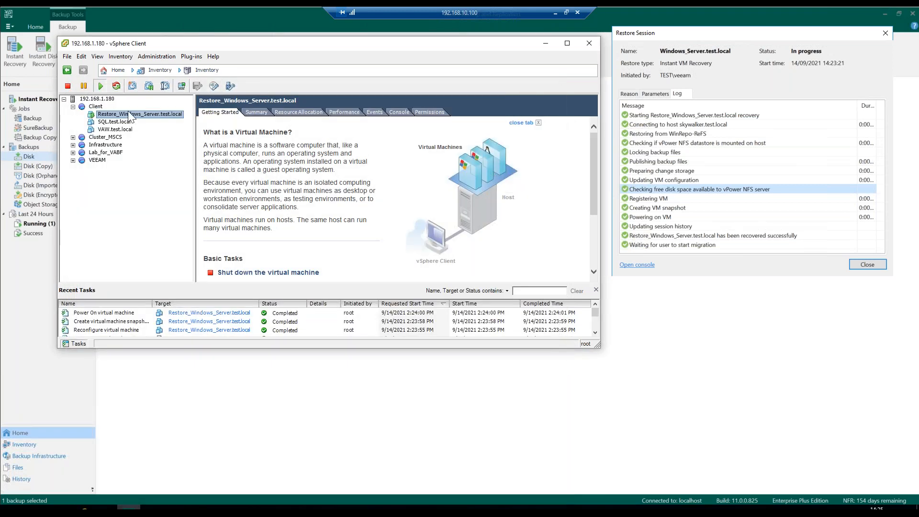
- Reopen the restored VM's console to check its startup, and return to the Veeam console
right_click(130, 117)
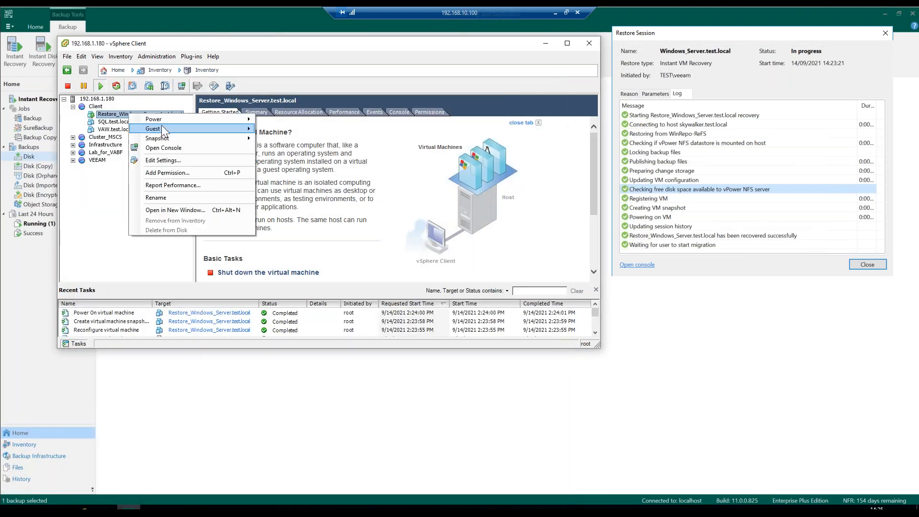
left_click(183, 147)
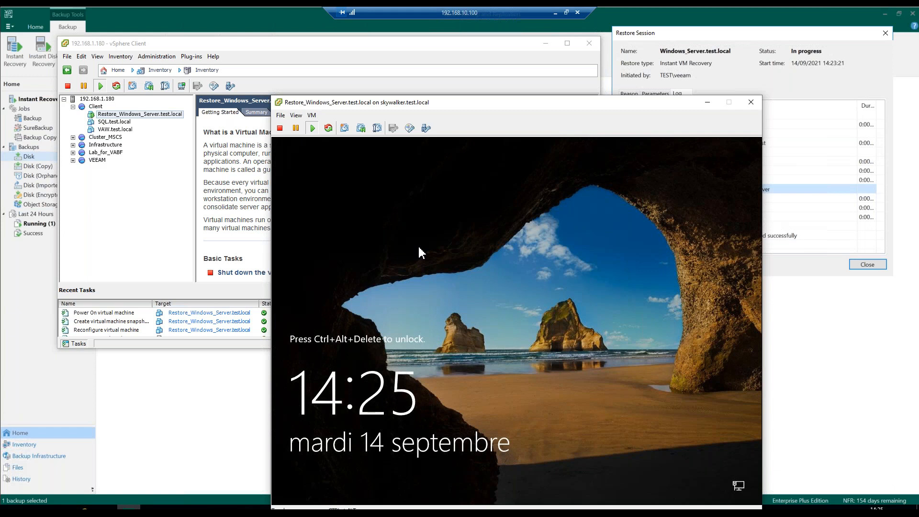
left_click(127, 506)
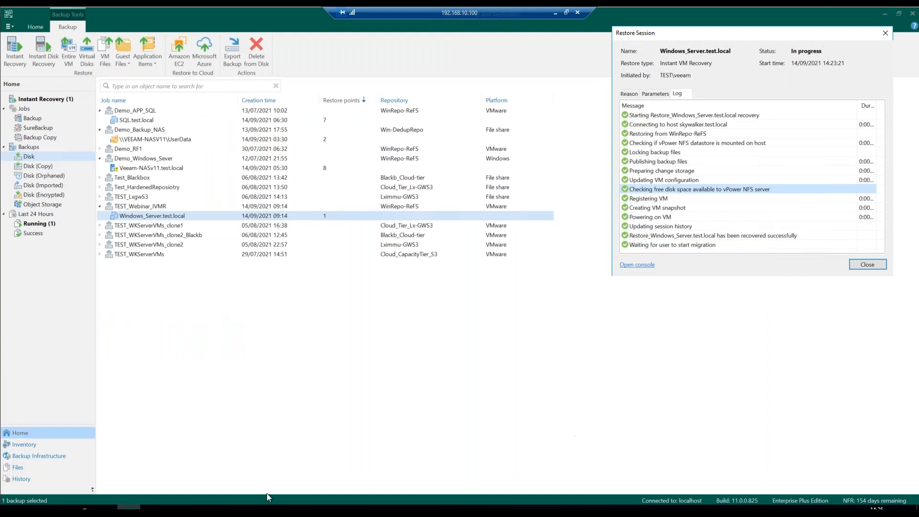
- Start a Remote Desktop Connection to Demo-winserver and sign in with the account password
left_click(9, 507)
left_click(173, 362)
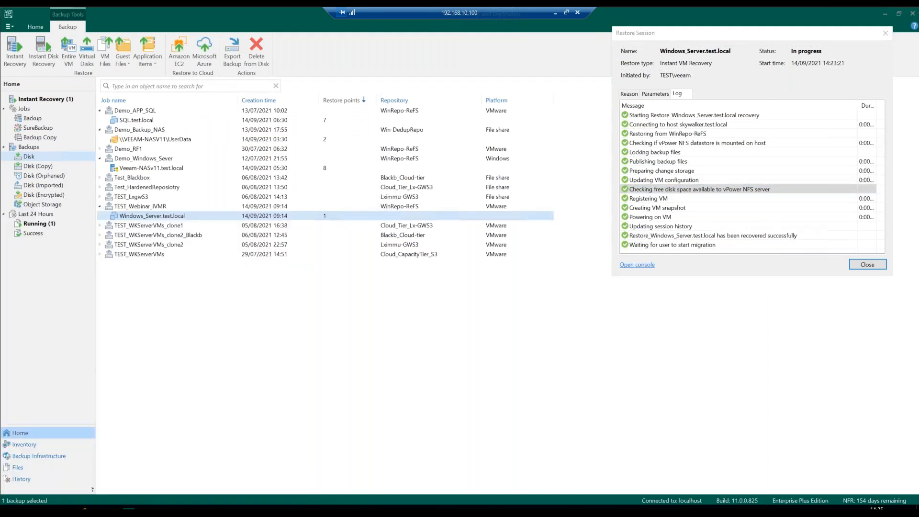
left_click(492, 251)
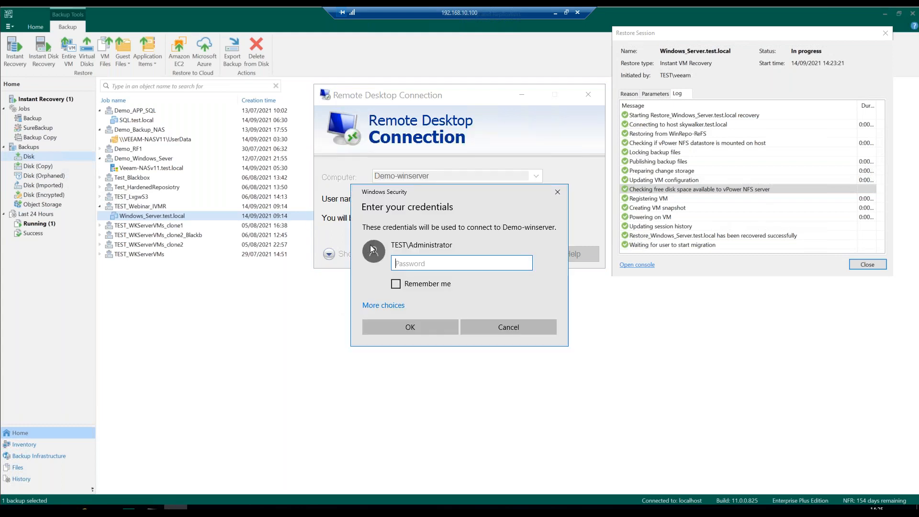
type("•••••••••••")
key("Return")
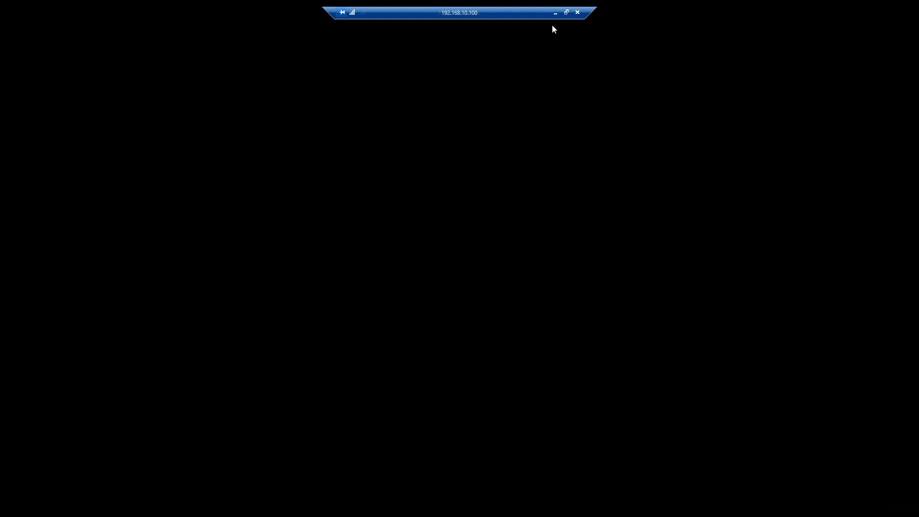
- Return the 192.168.10.100 session to full screen and separate its connection bar from the Demo-winserver one
left_click(565, 12)
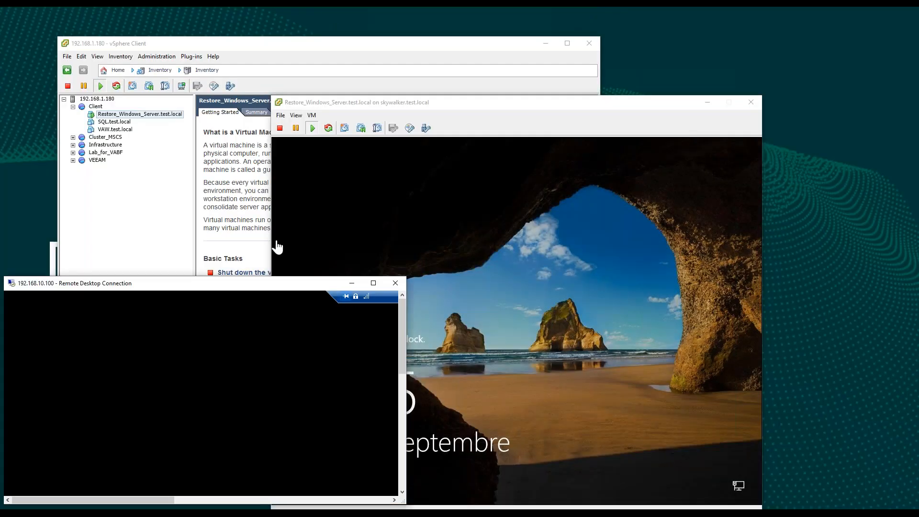
left_click_drag(266, 286, 325, 75)
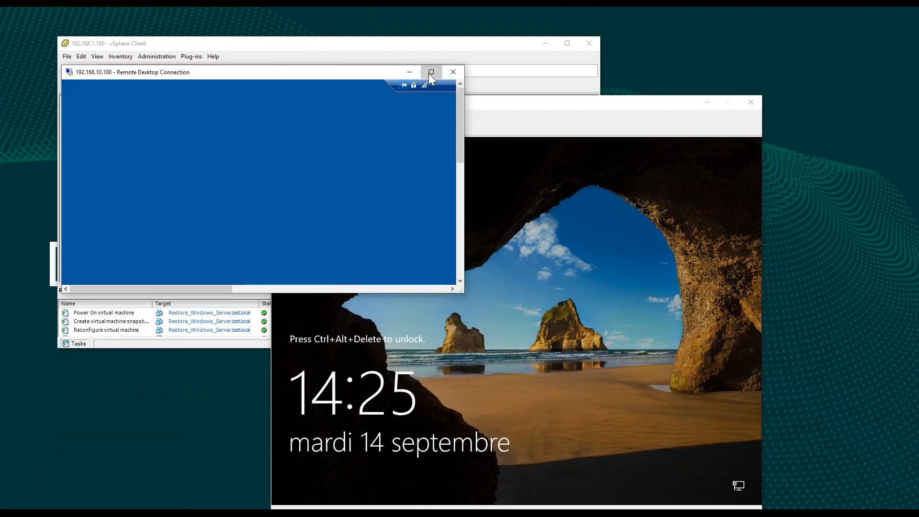
left_click(431, 72)
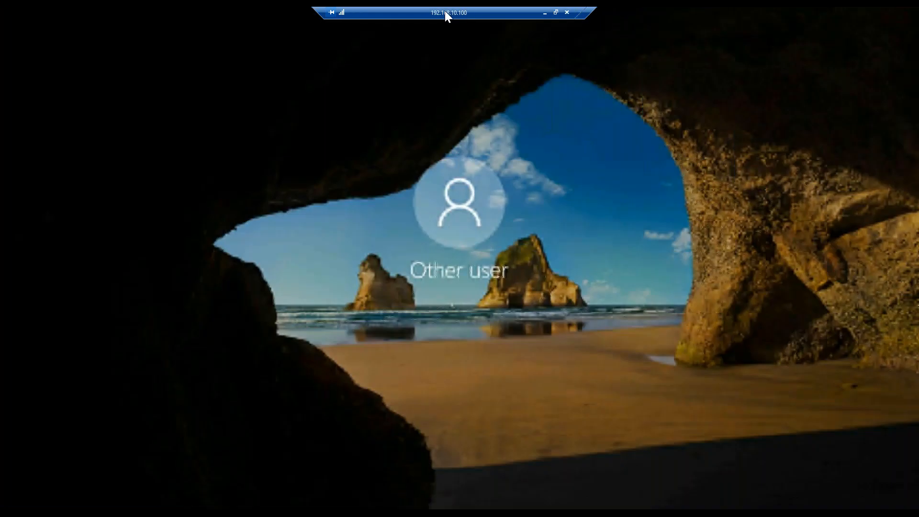
left_click_drag(445, 12, 318, 9)
left_click_drag(507, 14, 747, 9)
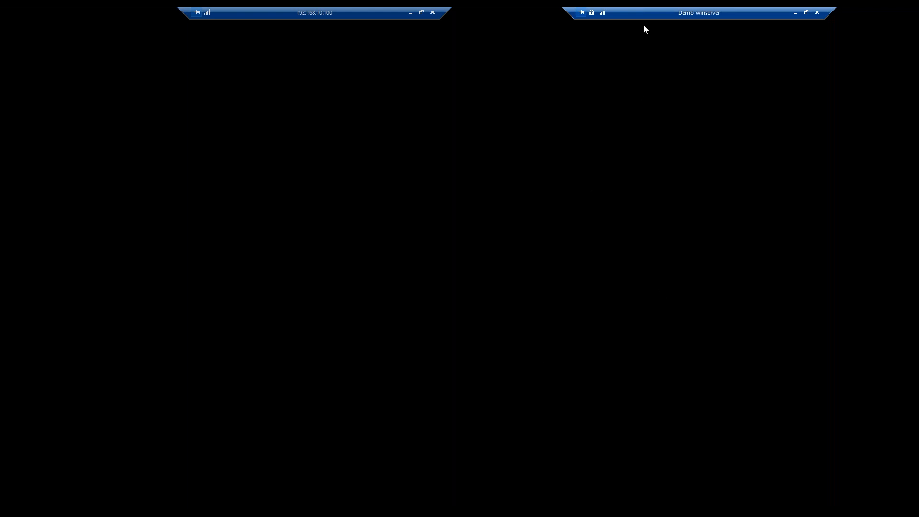
- Reposition the Demo-winserver session window, return it to full screen and accept the request to get updates
left_click(807, 12)
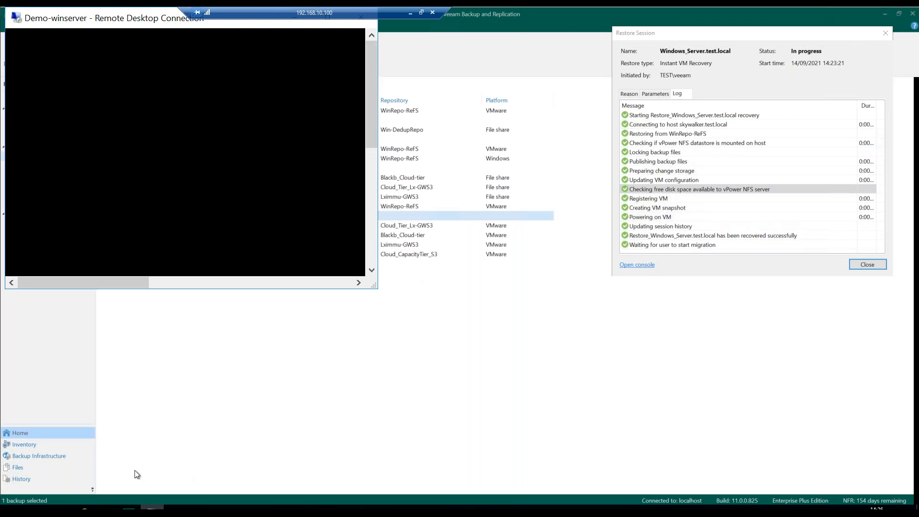
left_click_drag(141, 17, 418, 89)
left_click(105, 509)
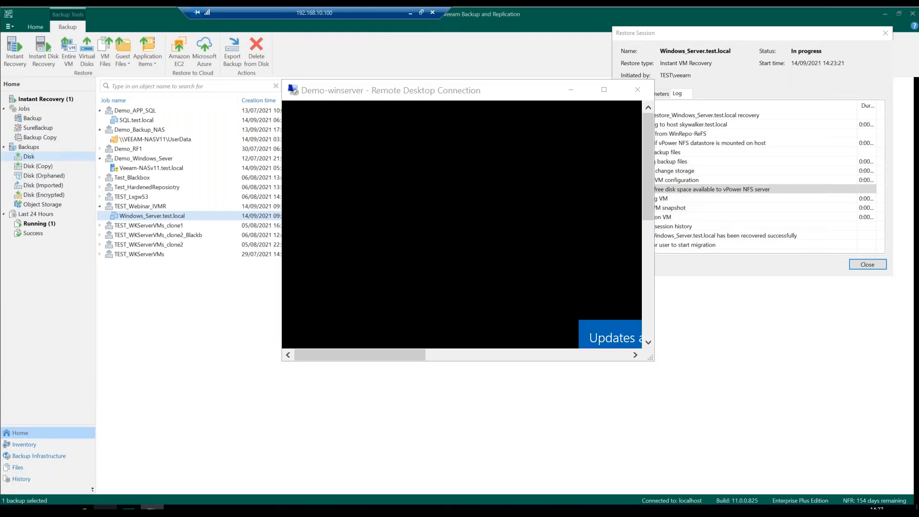
left_click(605, 90)
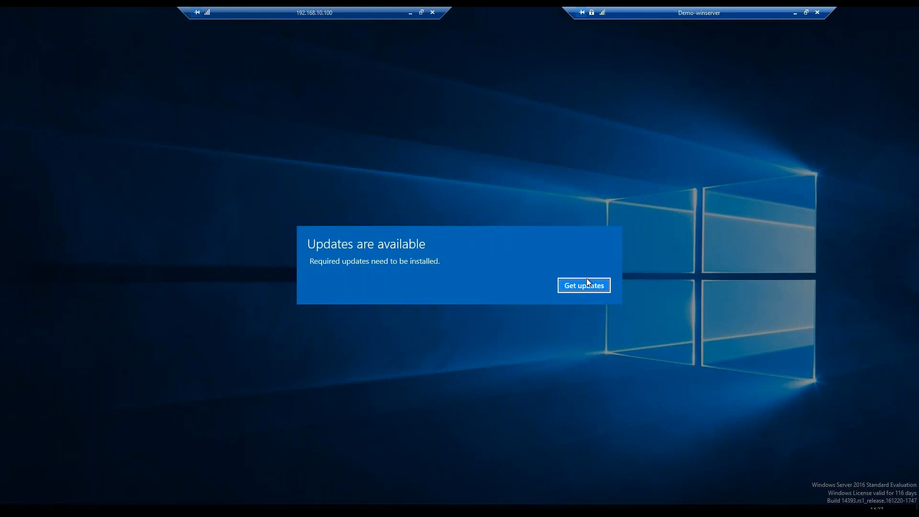
left_click(588, 287)
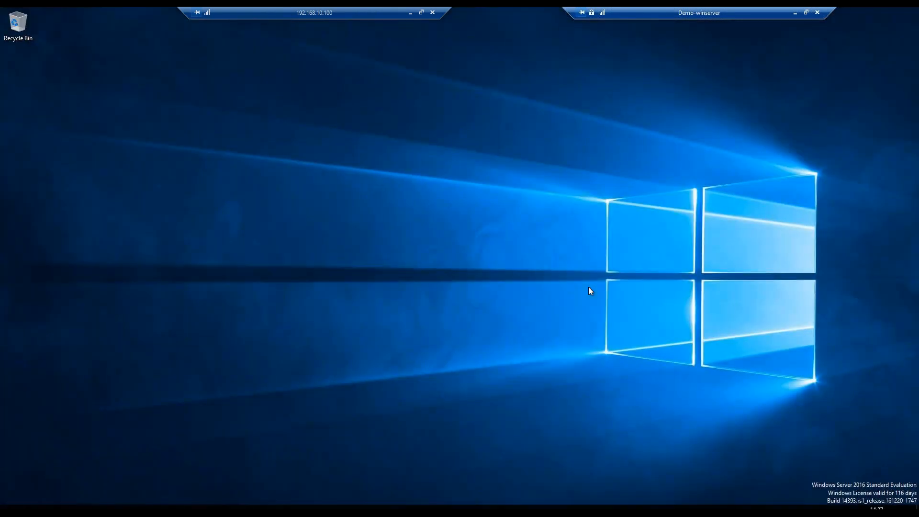
key("super+e")
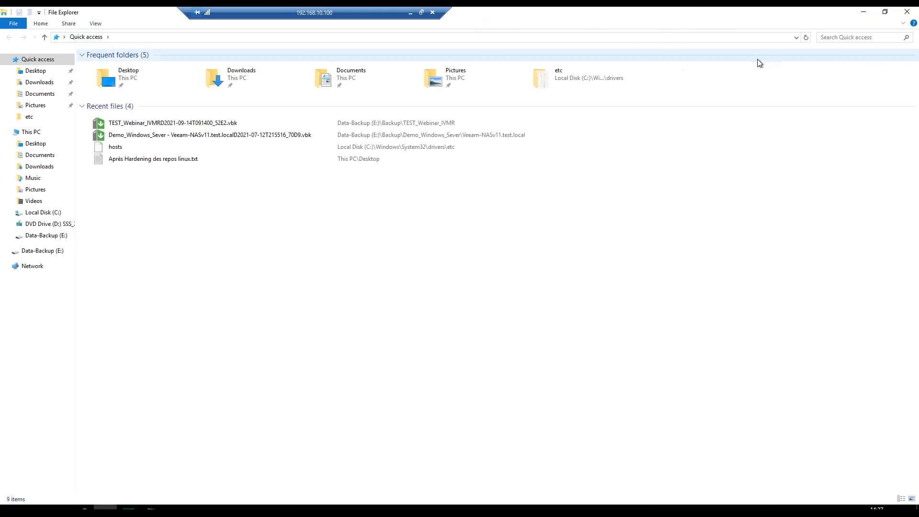
left_click(885, 14)
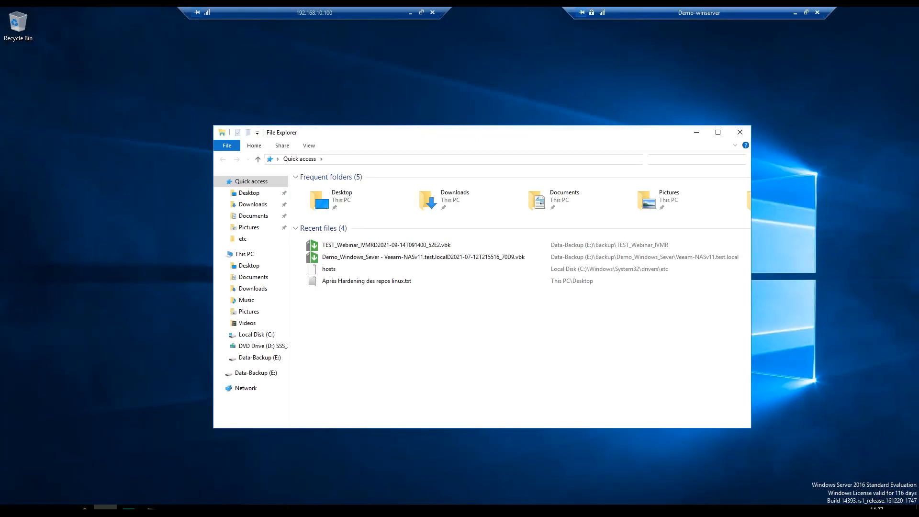
left_click(697, 134)
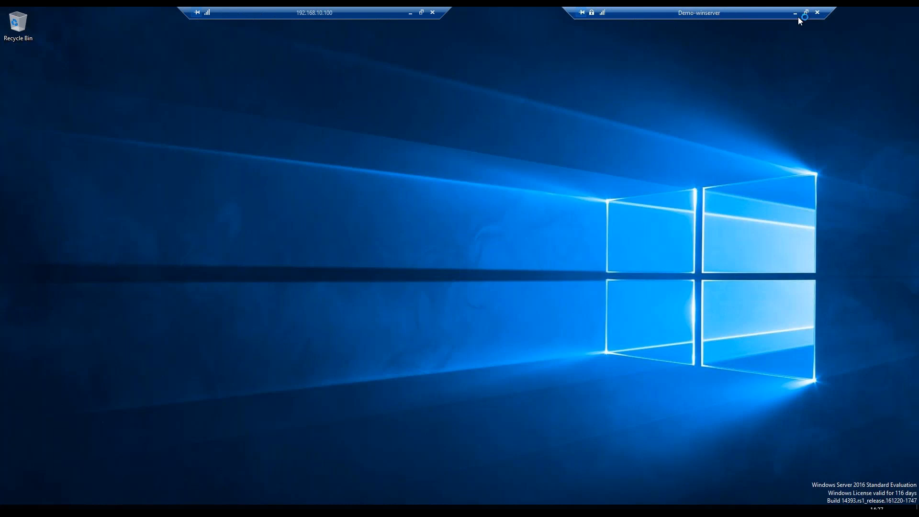
double_click(754, 10)
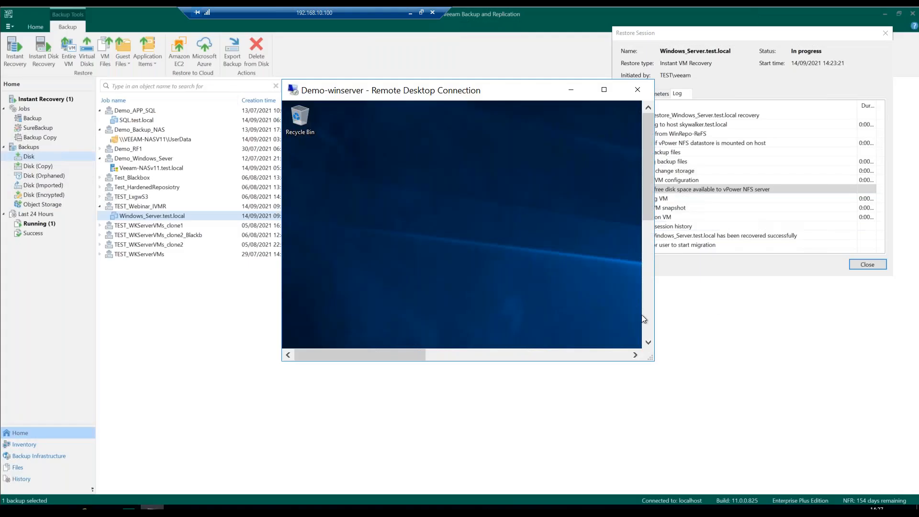
double_click(456, 92)
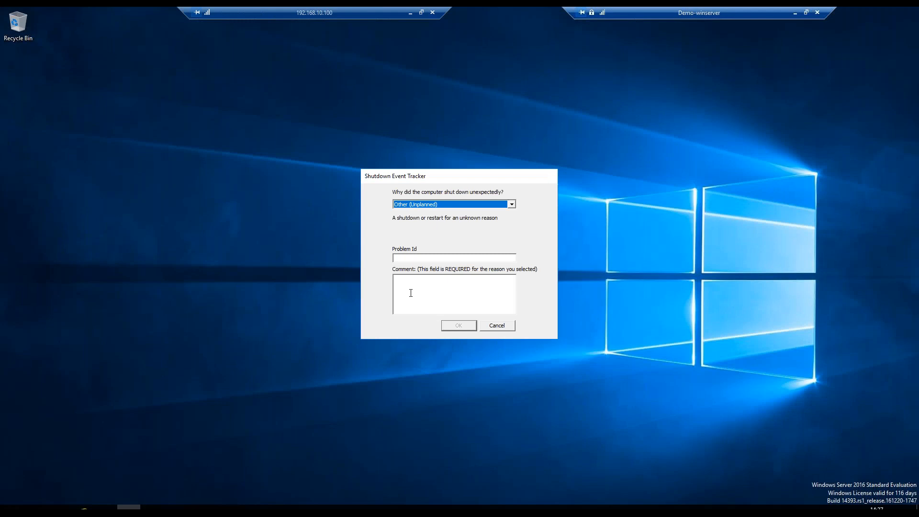
- Enter "." as the required Shutdown Event Tracker comment on Demo-winserver and submit the form
left_click(411, 294)
type(".")
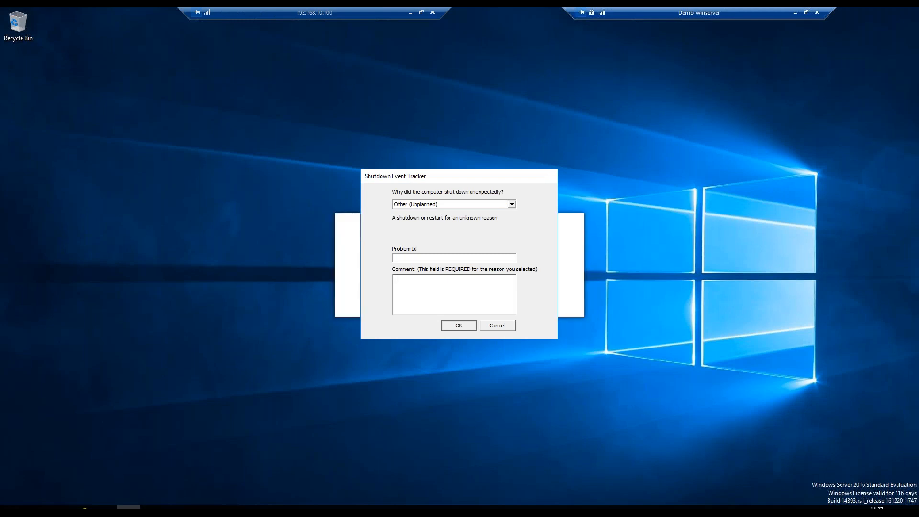
left_click(455, 326)
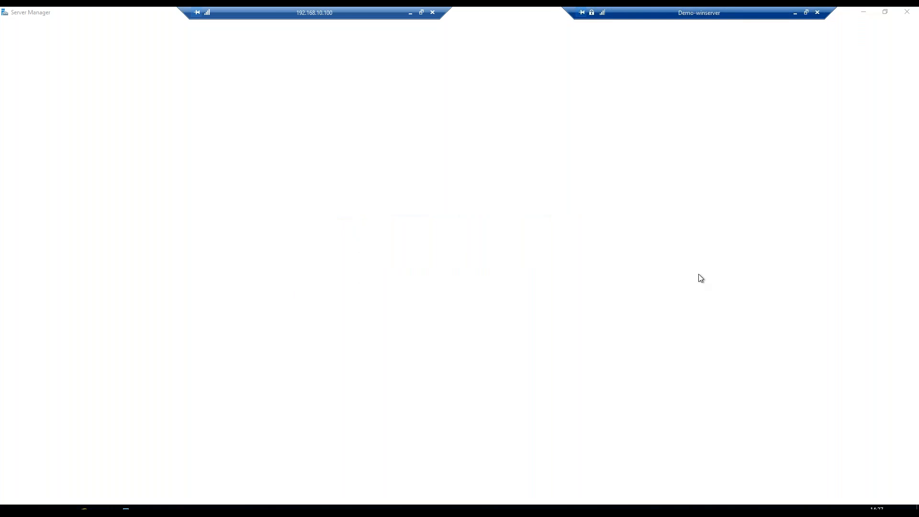
- Examine the Local Server properties in Server Manager, and disconnect from Demo-winserver after closing it
left_click(48, 80)
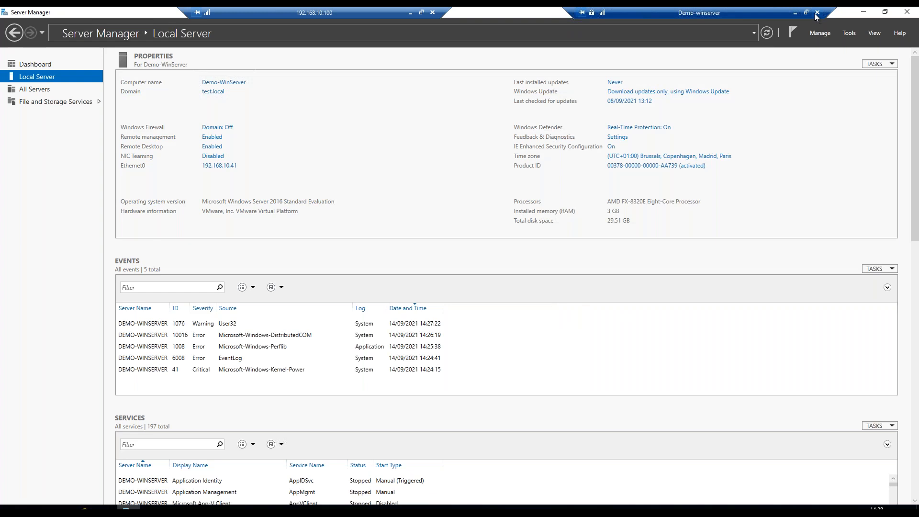
left_click(908, 11)
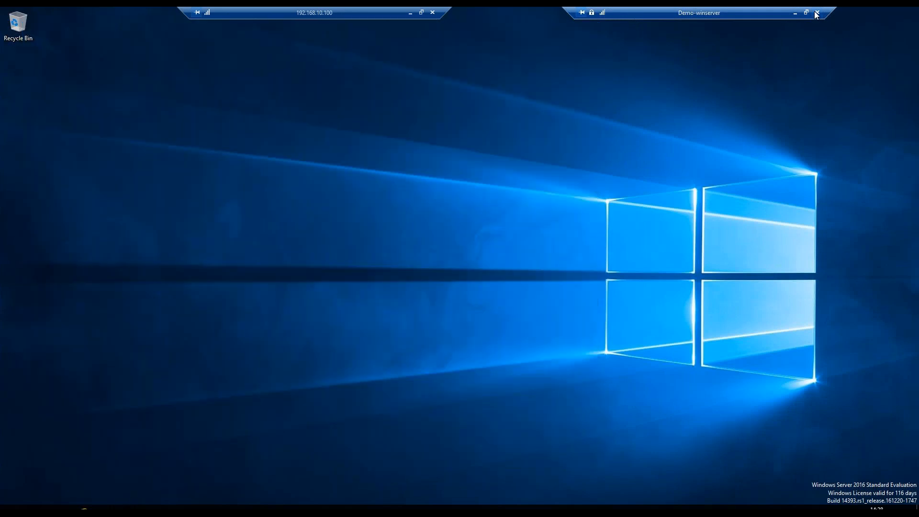
left_click(817, 13)
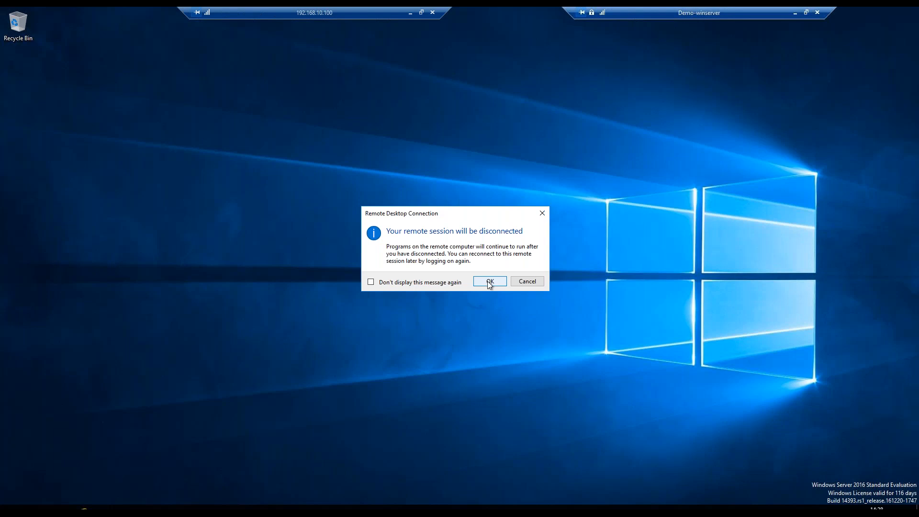
left_click(489, 283)
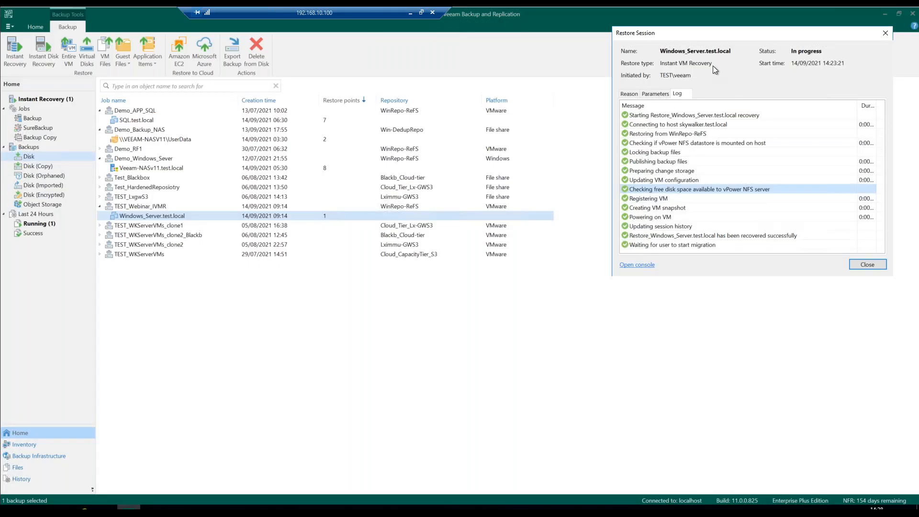
- Review the migration entry in the Restore Session log of Windows_Server.test.local and close the log window
left_click(800, 245)
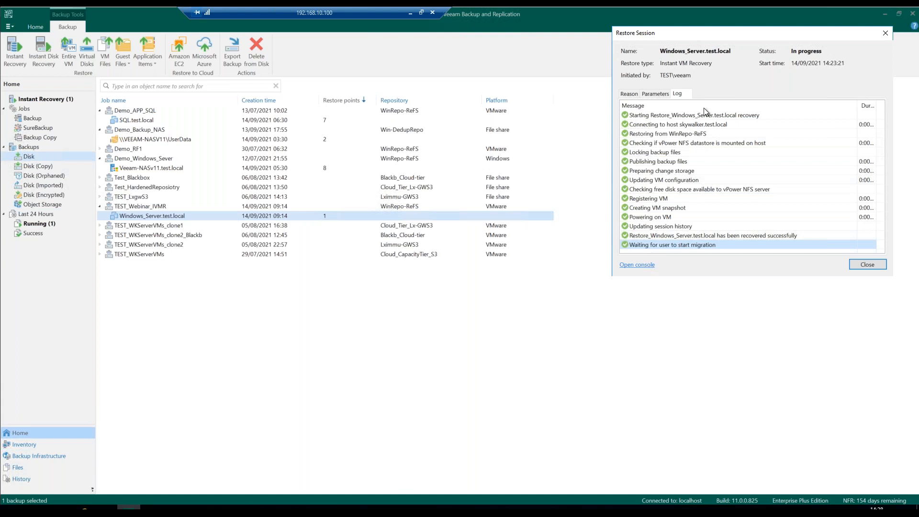
left_click_drag(718, 34, 636, 70)
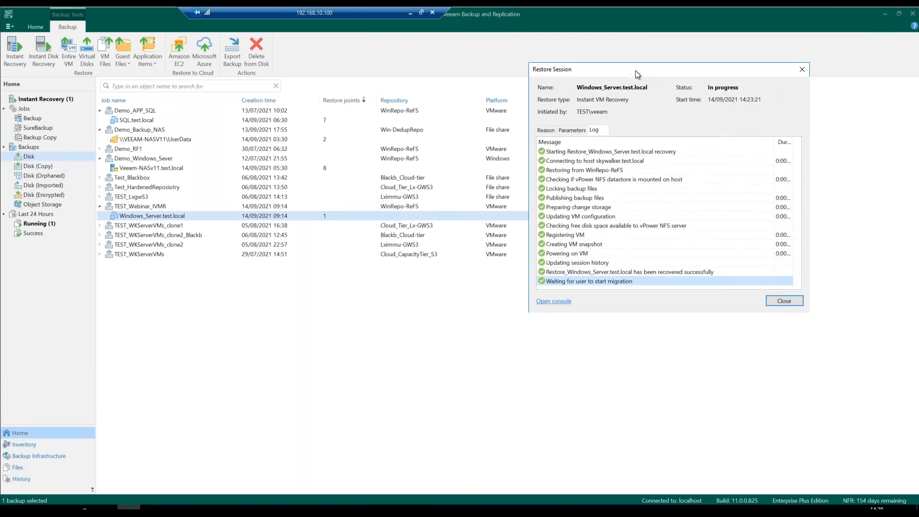
left_click(785, 300)
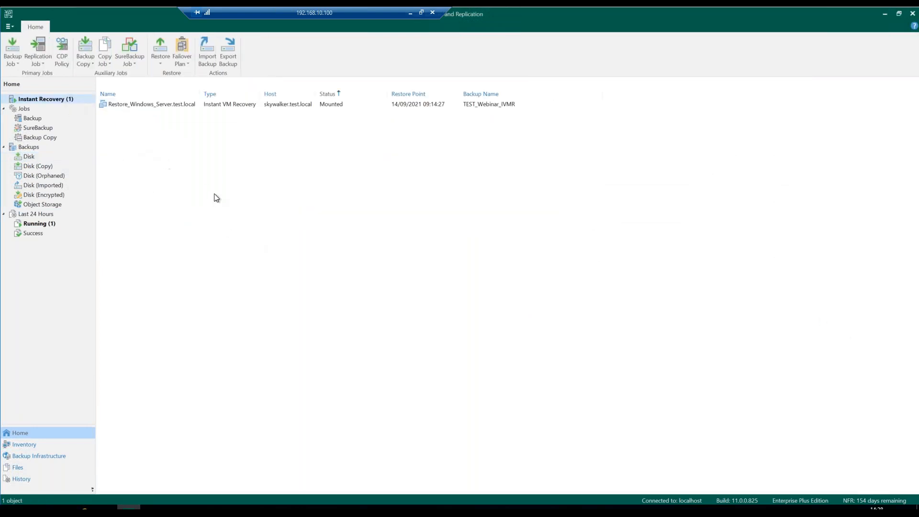
- Stop publishing the Restore_Windows_Server.test.local instant recovery session, listing the affected objects before confirming
left_click(181, 106)
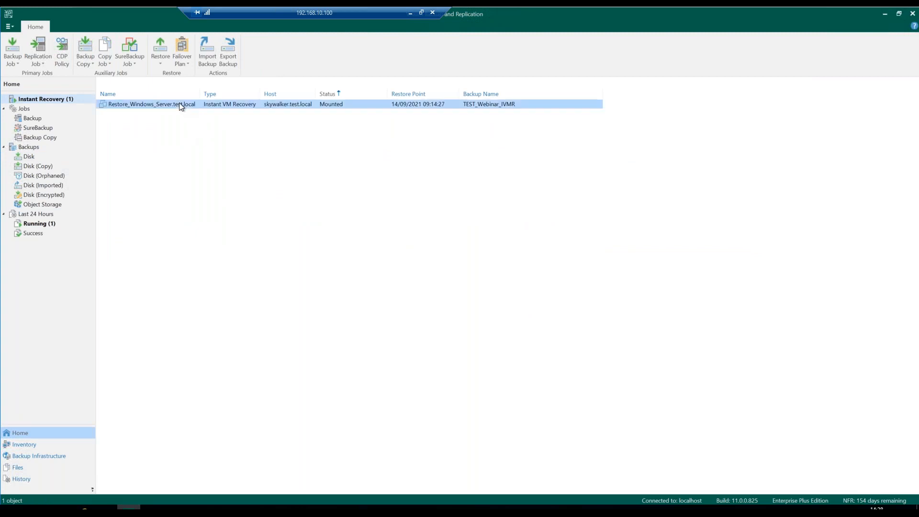
right_click(148, 105)
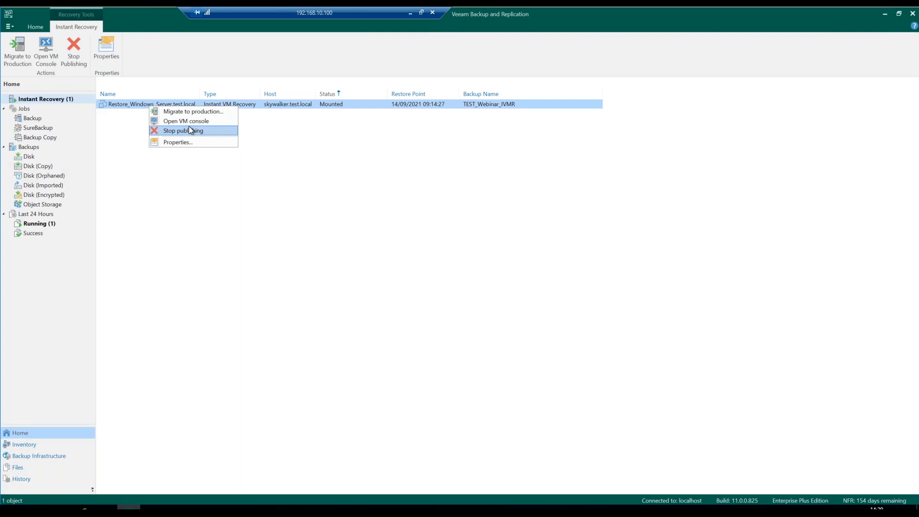
left_click(186, 131)
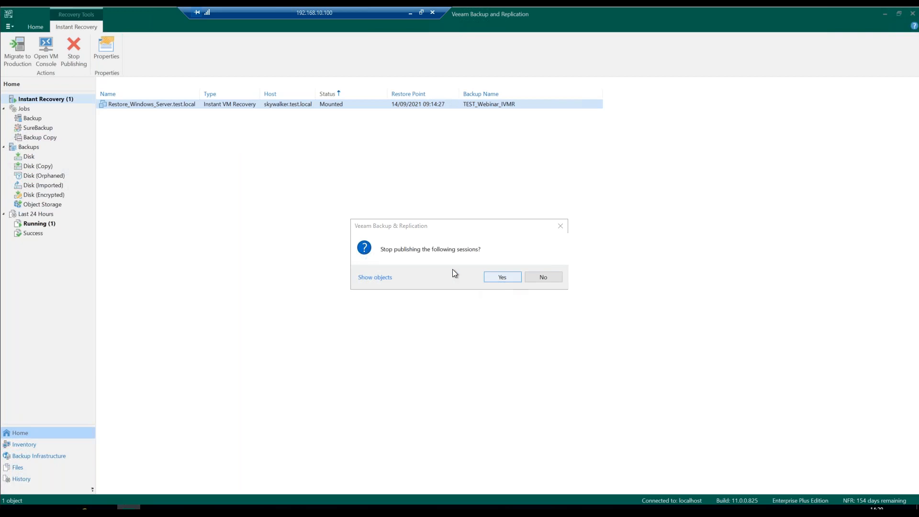
left_click(379, 277)
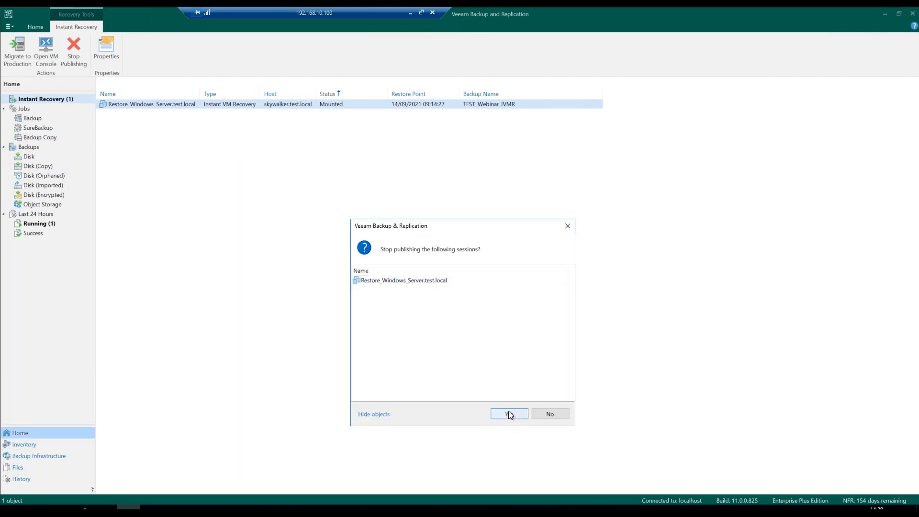
left_click(509, 414)
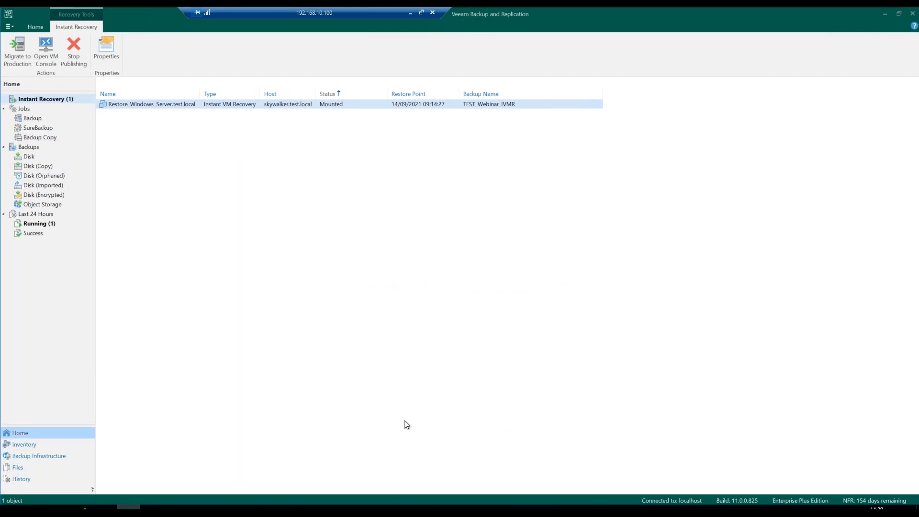
- Check the virtual machine inventory in vSphere Client during the unmount, return to the 192.168.10.100 session and close the unmount window
left_click_drag(445, 171, 651, 39)
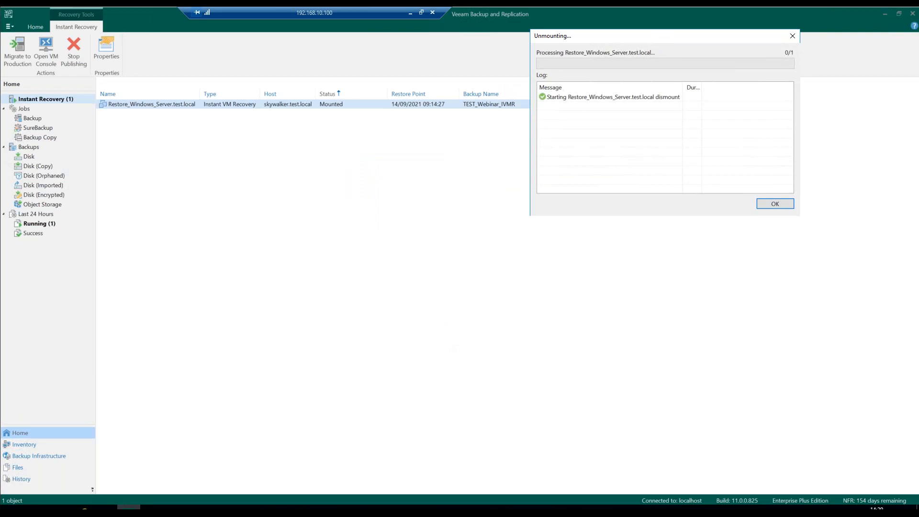
key("alt+Tab")
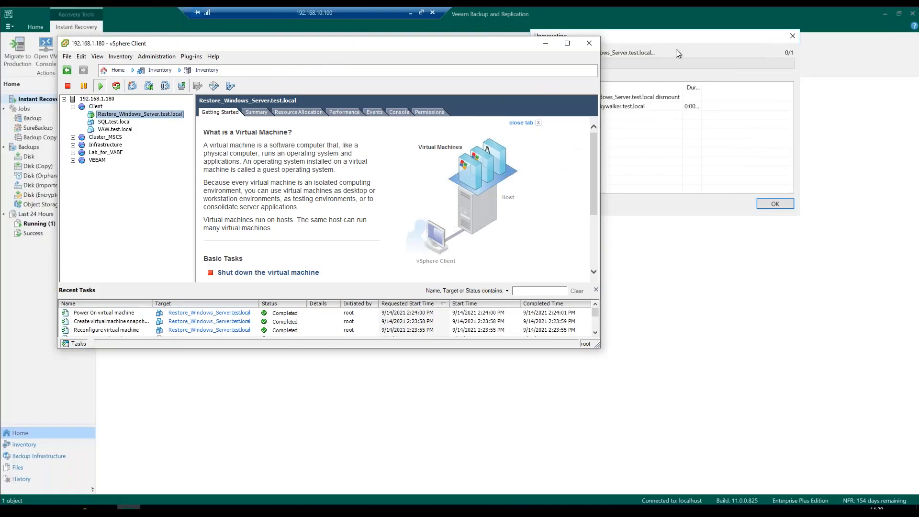
left_click(674, 36)
left_click_drag(722, 39, 879, 106)
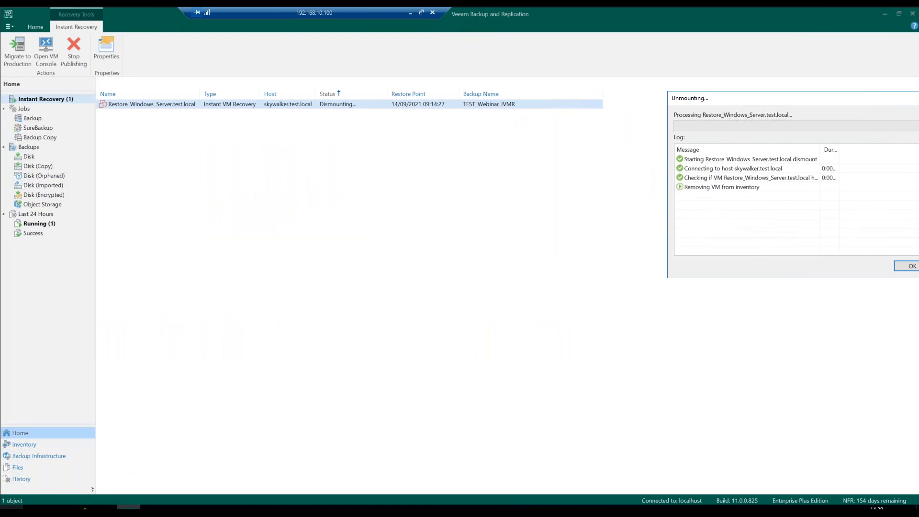
left_click(411, 13)
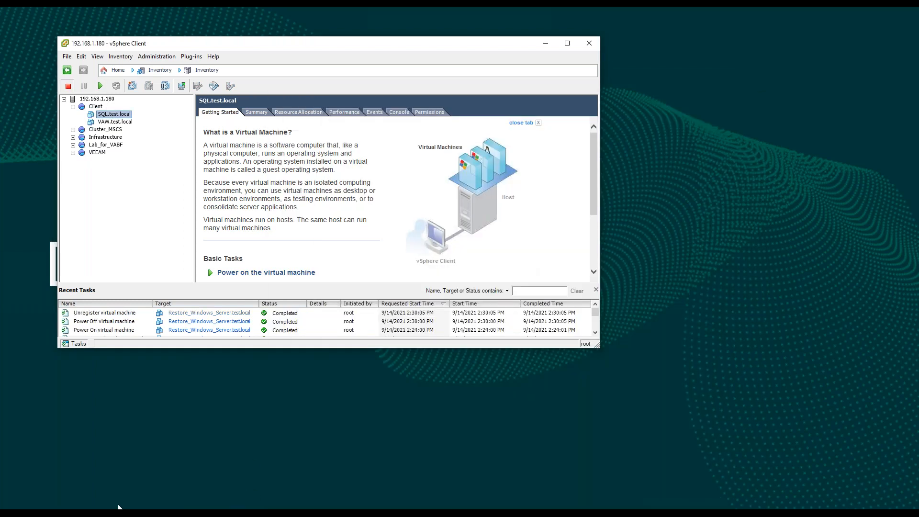
mouse_move(118, 506)
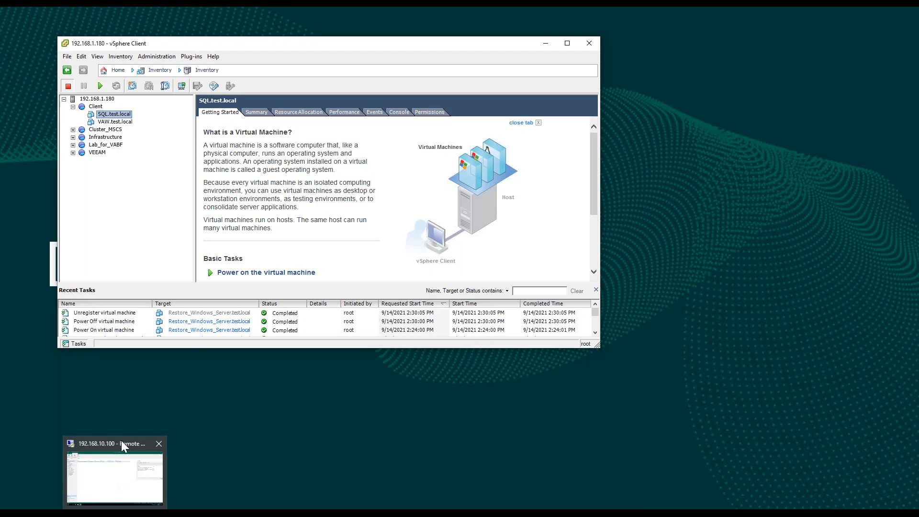
left_click(123, 444)
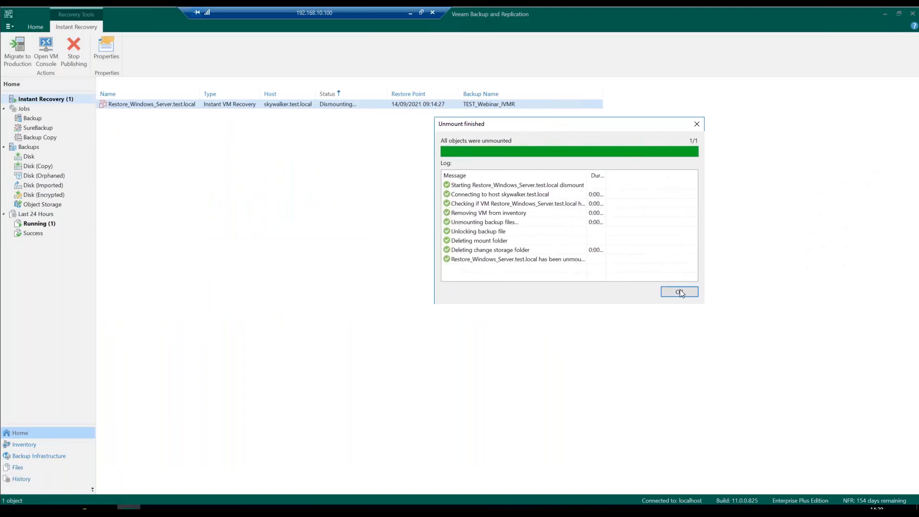
left_click(681, 290)
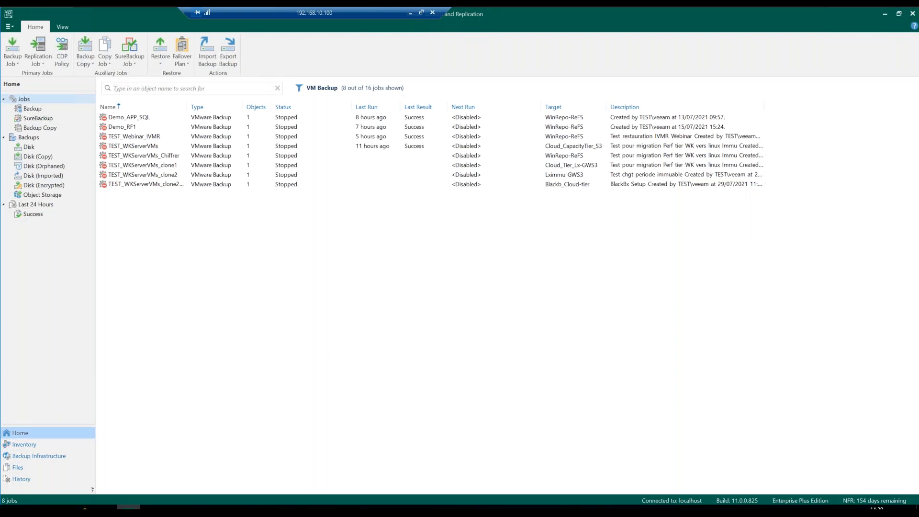
- Start a Microsoft Windows guest files restore for Windows_Server.test.local from the disk backups
left_click(31, 149)
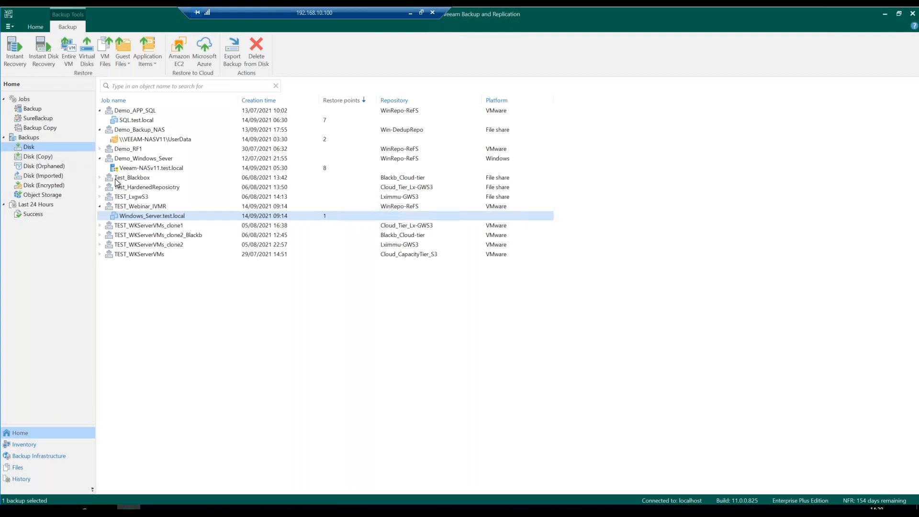
right_click(169, 216)
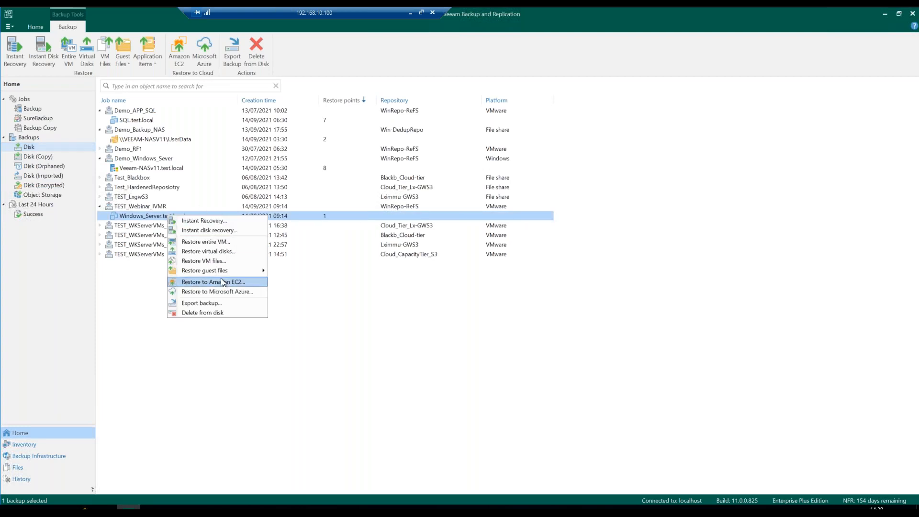
mouse_move(223, 271)
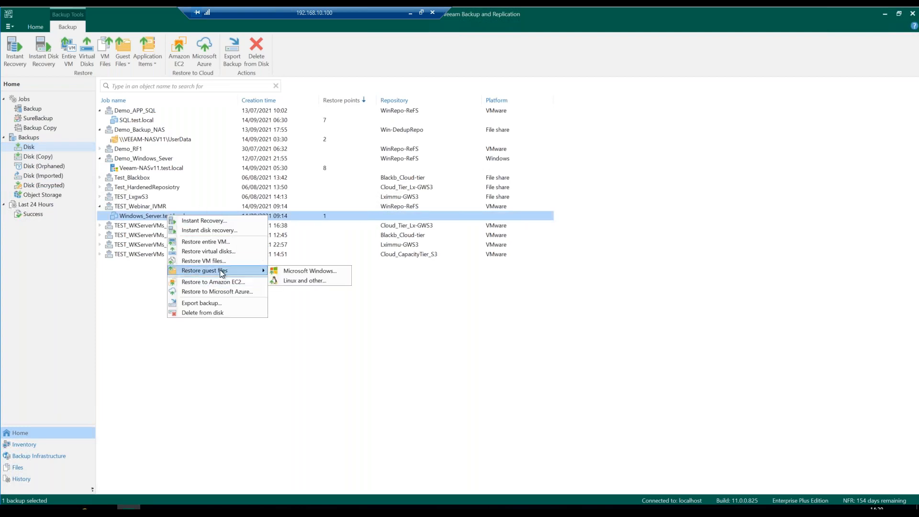
left_click(293, 272)
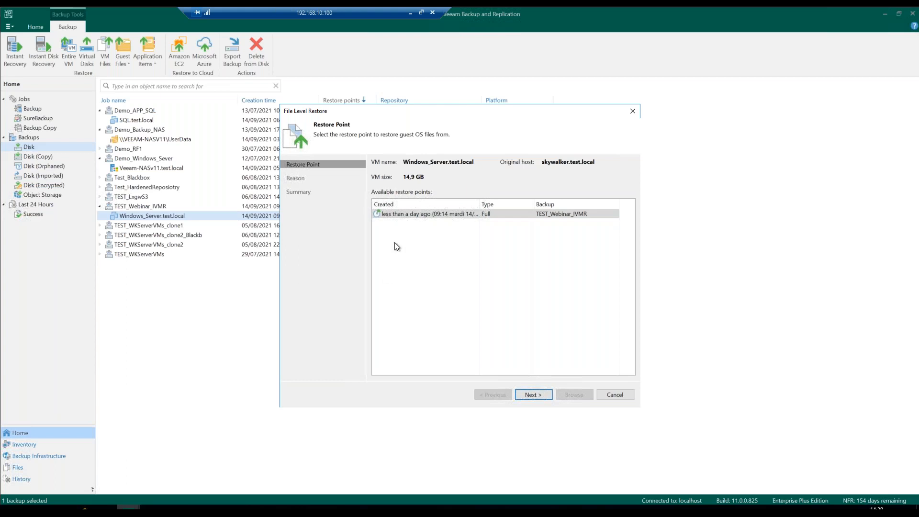
- Complete the File Level Restore wizard with the 09:14 14/09/2021 restore point and no reason, launch browsing, and select its running session
left_click_drag(487, 113, 467, 45)
left_click(516, 329)
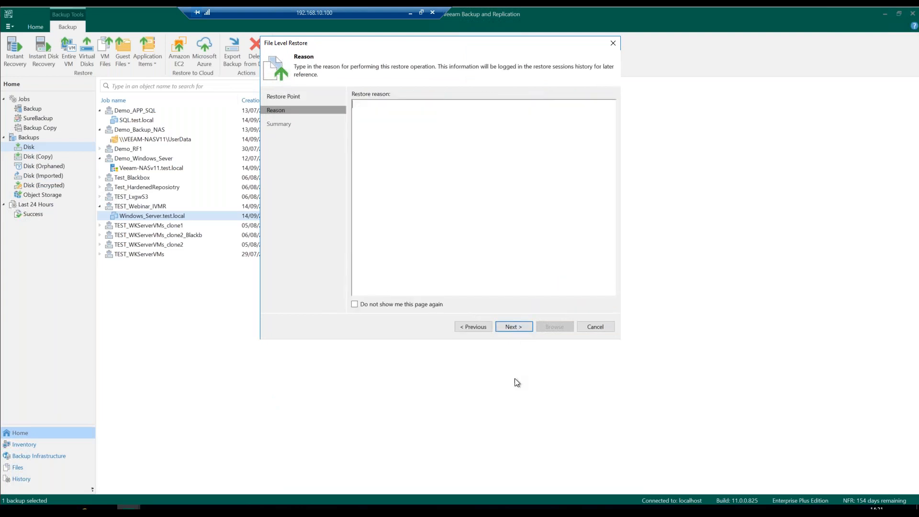
left_click(515, 328)
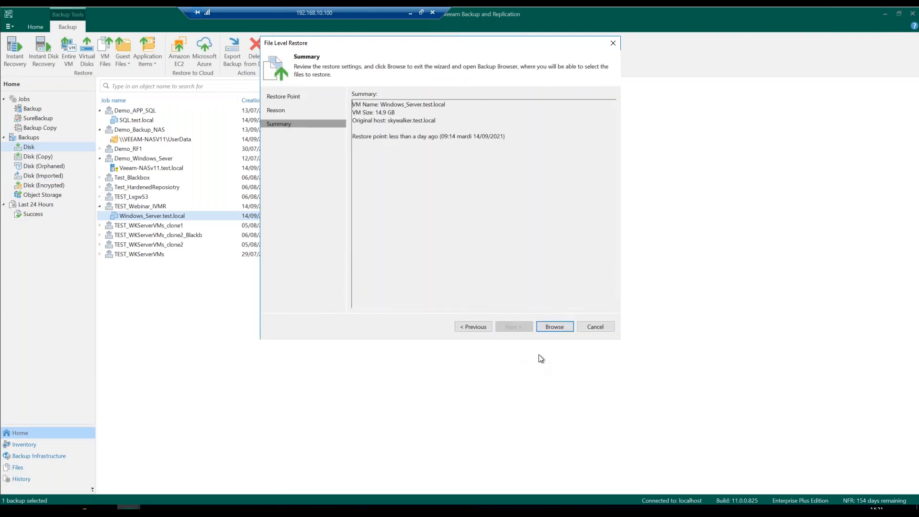
left_click(554, 329)
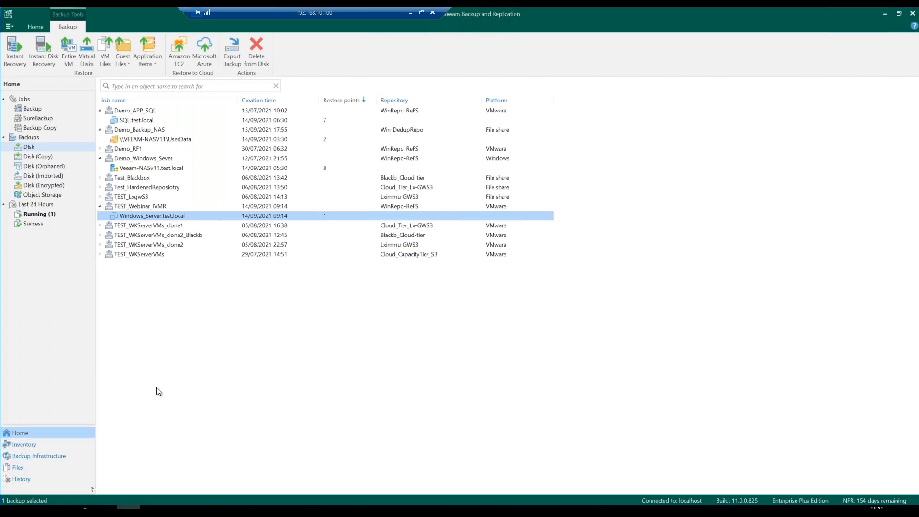
left_click(42, 215)
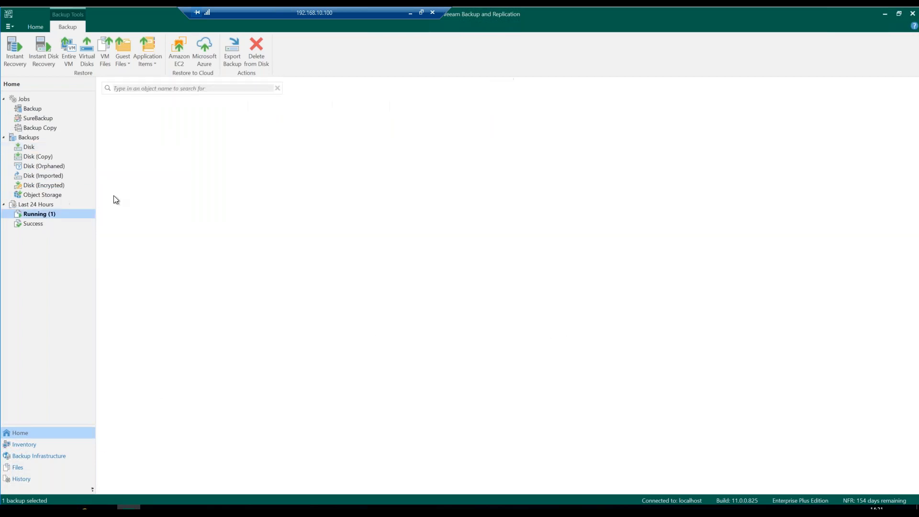
left_click(141, 120)
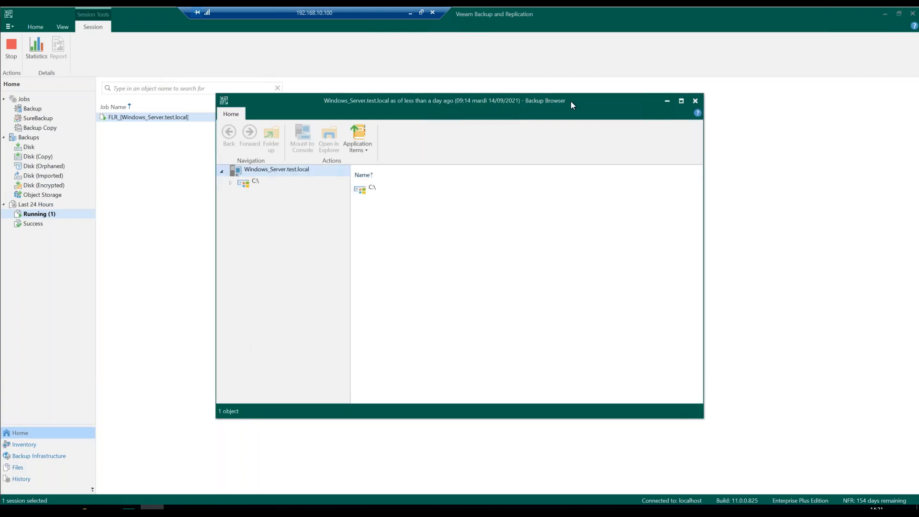
- Browse the backup's C:\ drive to the Documents folder under Documents and Settings\Administrator.TEST
left_click(231, 182)
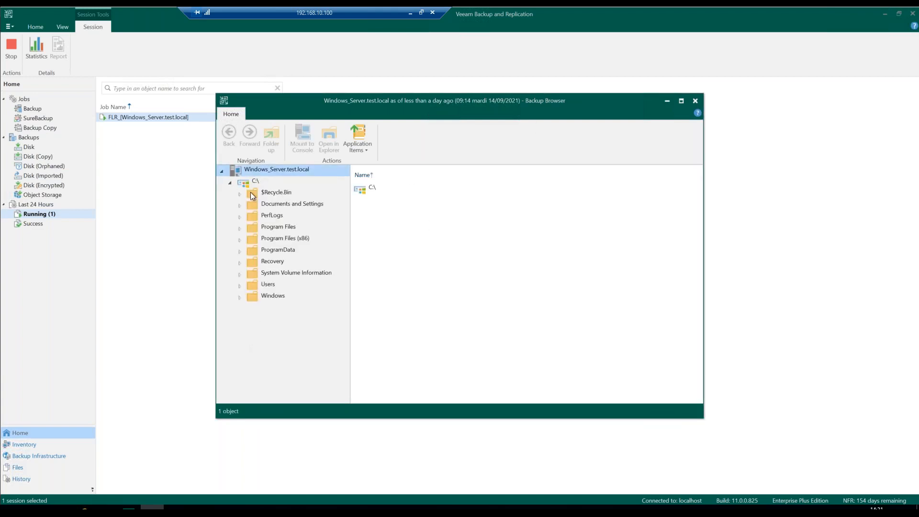
left_click(241, 247)
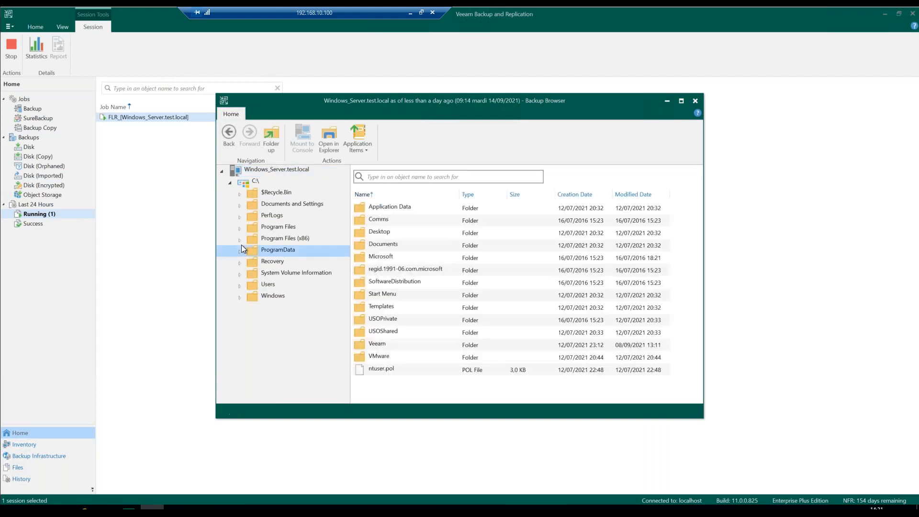
left_click(244, 238)
left_click(245, 205)
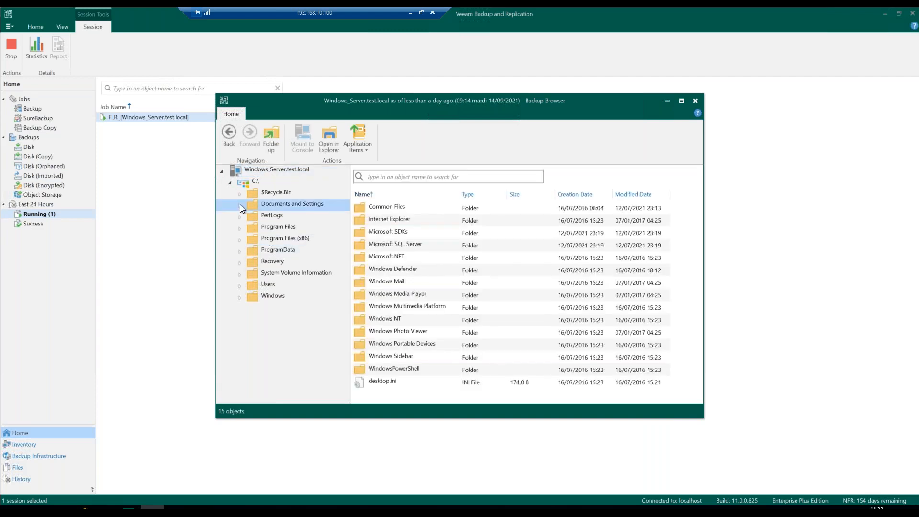
left_click(240, 205)
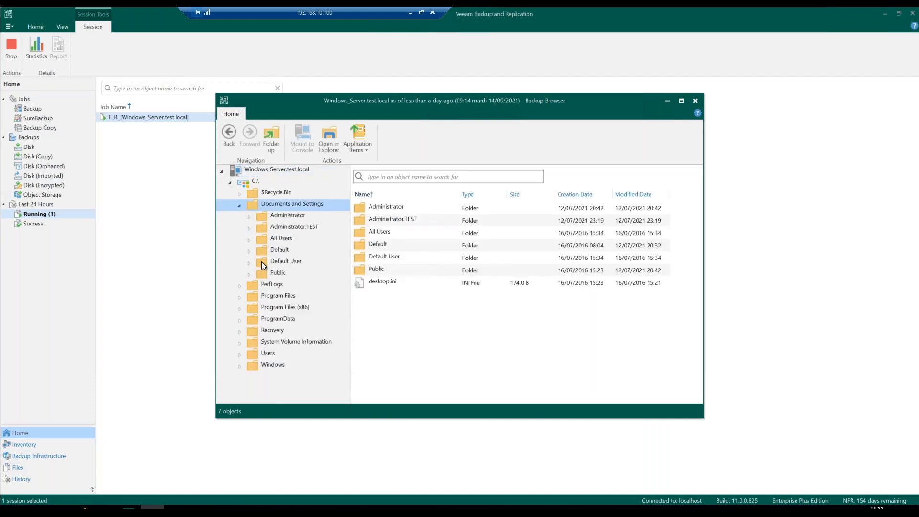
double_click(282, 227)
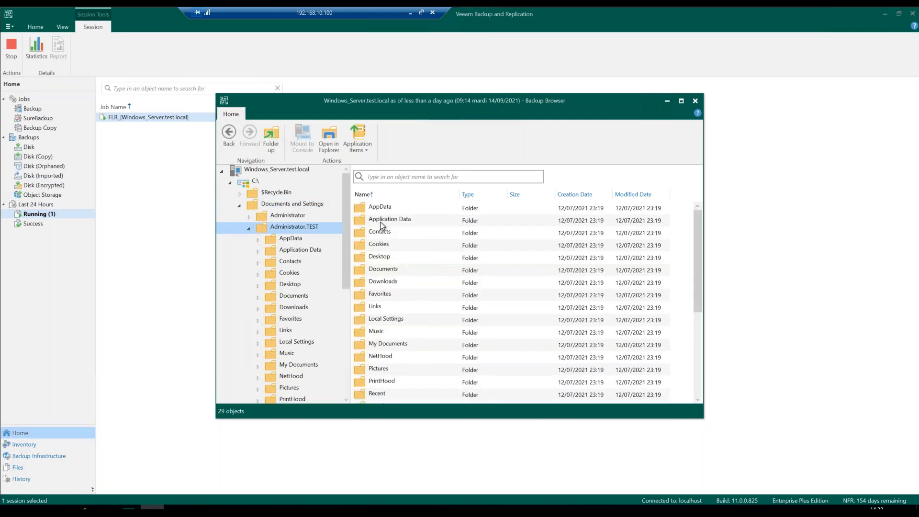
double_click(393, 271)
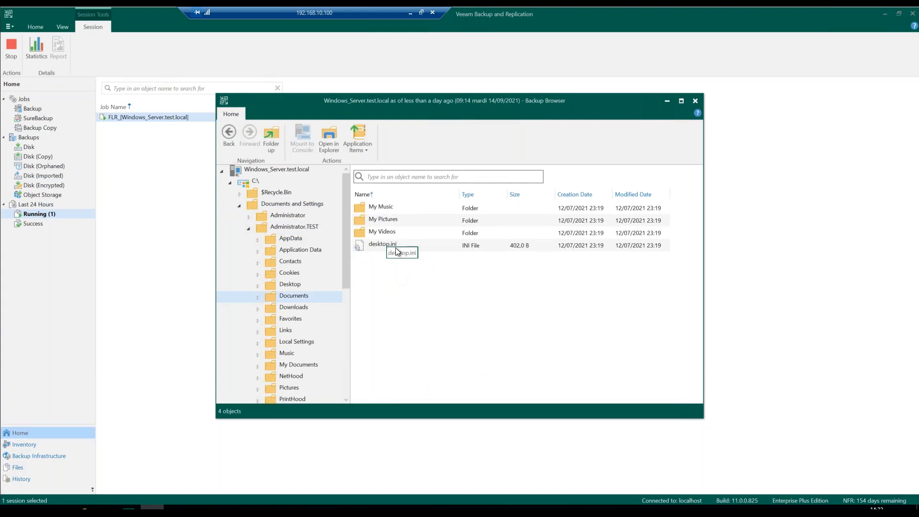
- Start copying desktop.ini out of the backed-up Documents folder, choosing E:\TestRestauration\Demo as the destination folder
left_click(396, 247)
right_click(424, 249)
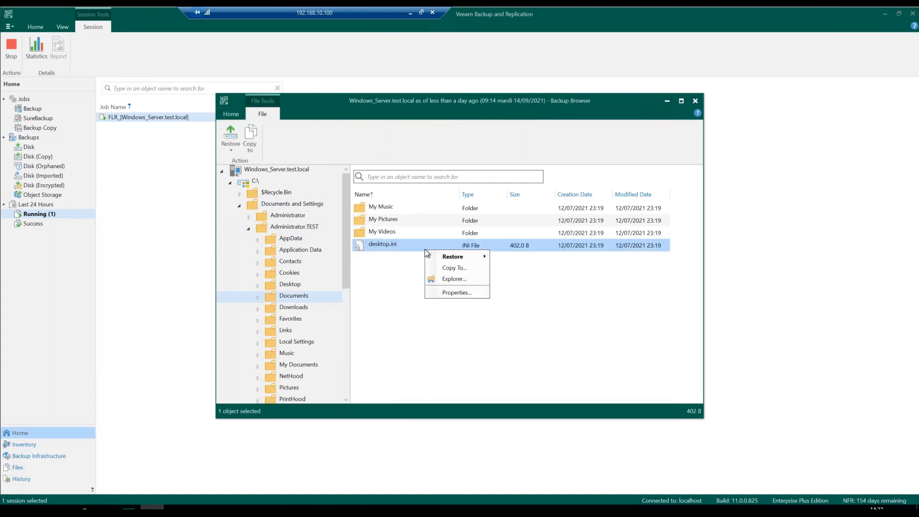
mouse_move(440, 257)
left_click(458, 269)
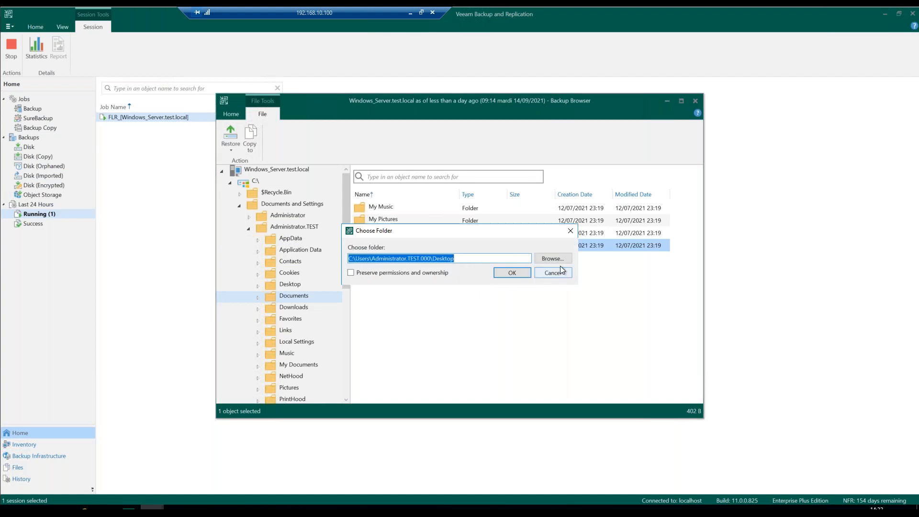
left_click(556, 258)
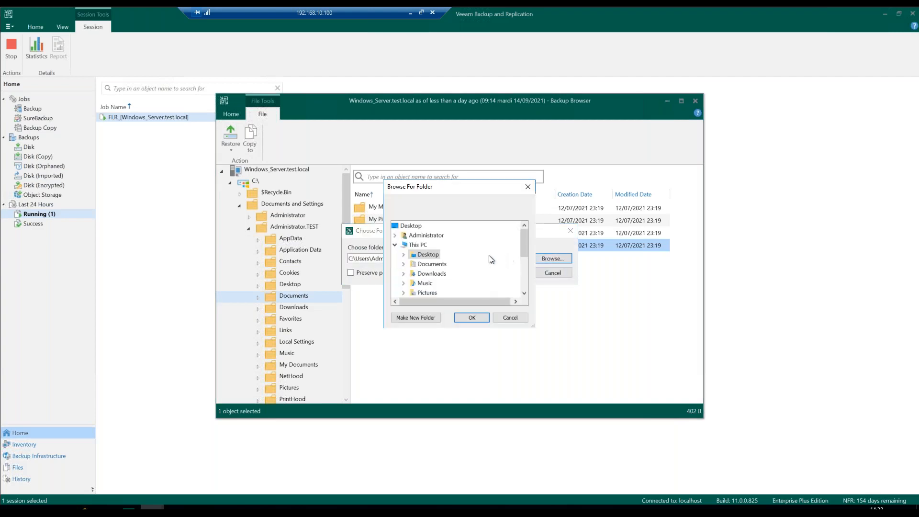
scroll(489, 255, "down", 1)
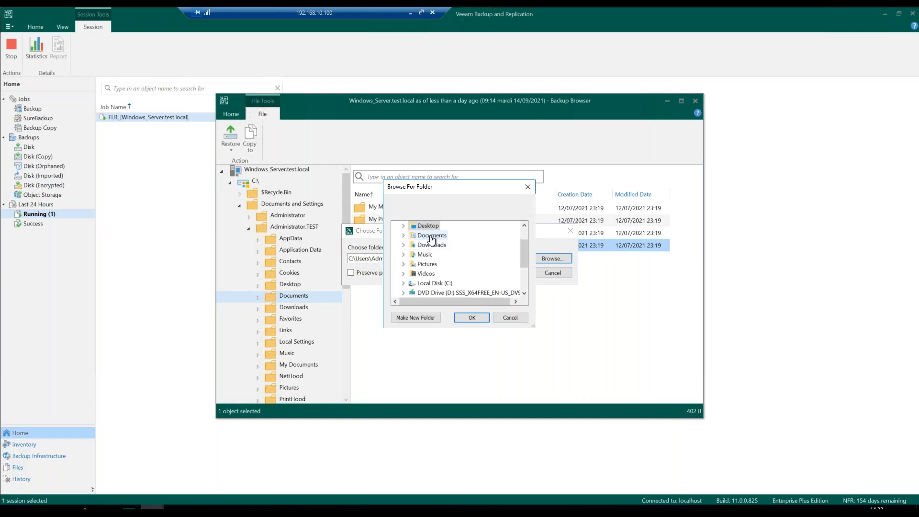
scroll(431, 249, "down", 2)
double_click(428, 264)
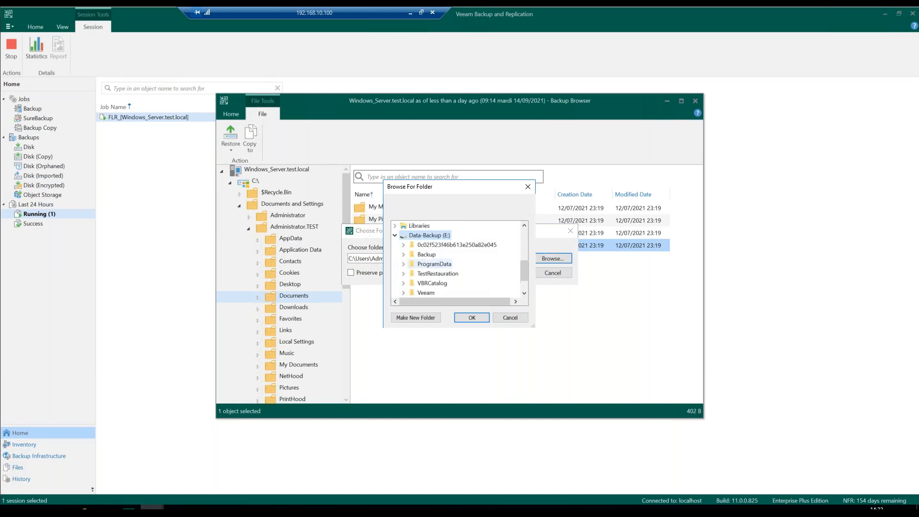
scroll(446, 264, "down", 1)
double_click(445, 246)
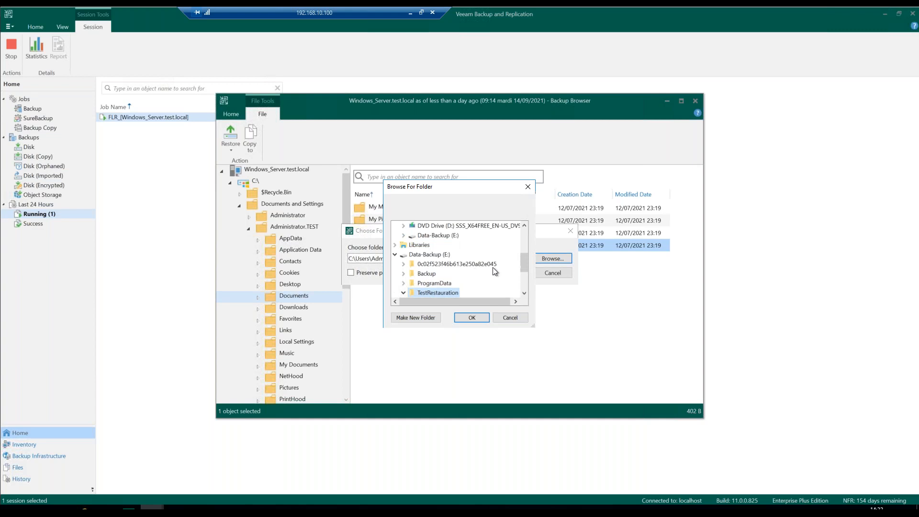
scroll(510, 286, "down", 1)
left_click(434, 274)
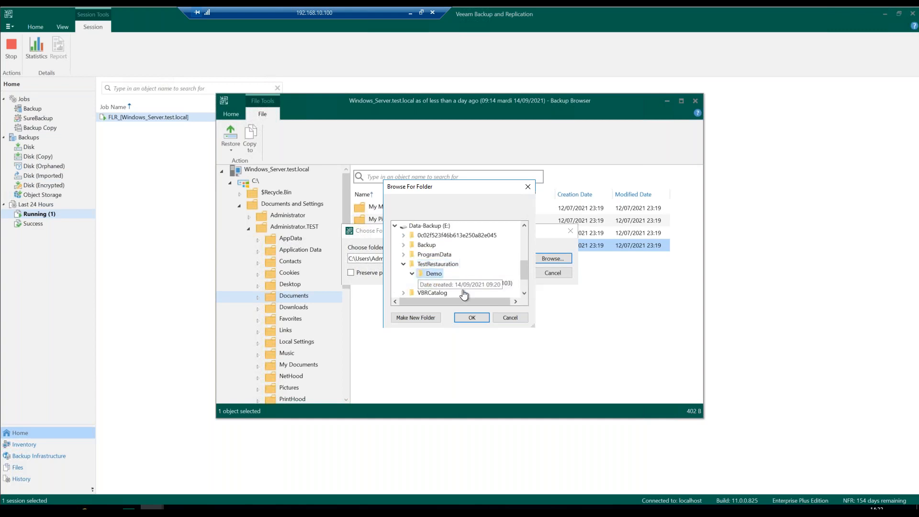
left_click(481, 319)
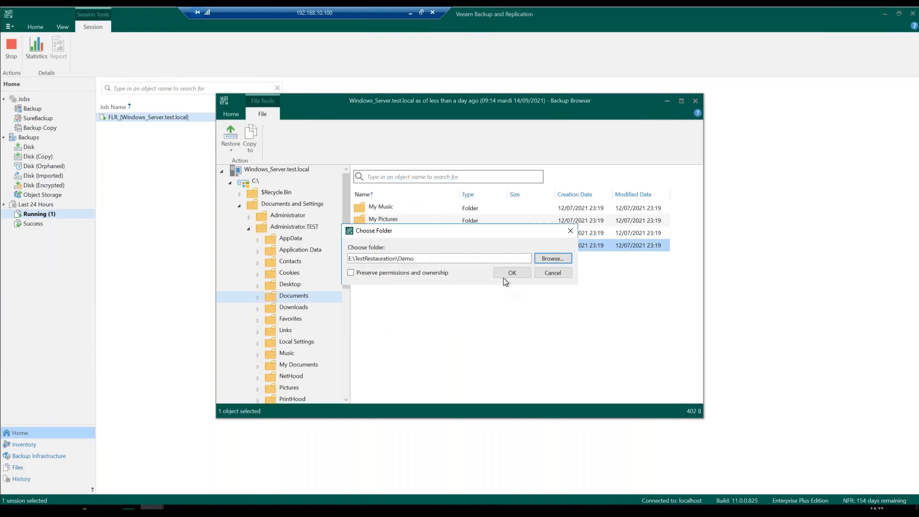
- Run the file copy with the permissions and ownership option toggled, and close the finished copy and the Backup Browser
left_click(423, 273)
left_click(510, 271)
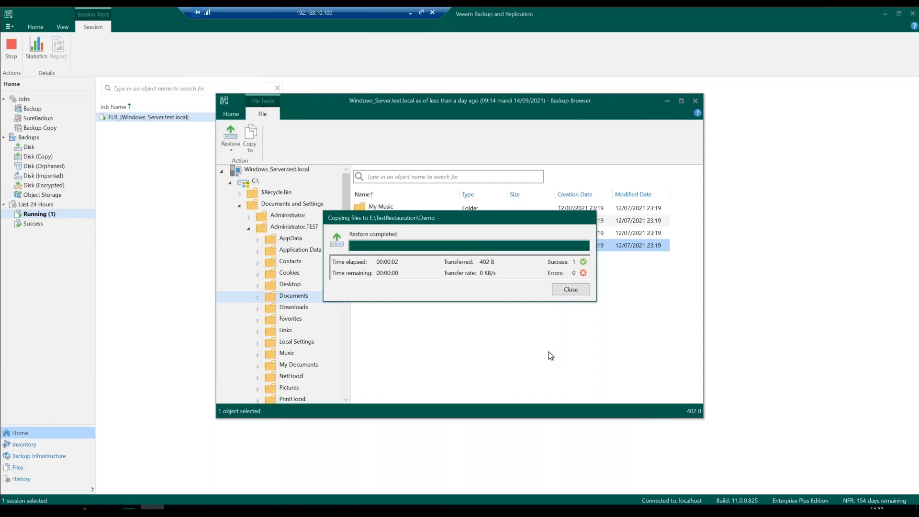
left_click(579, 294)
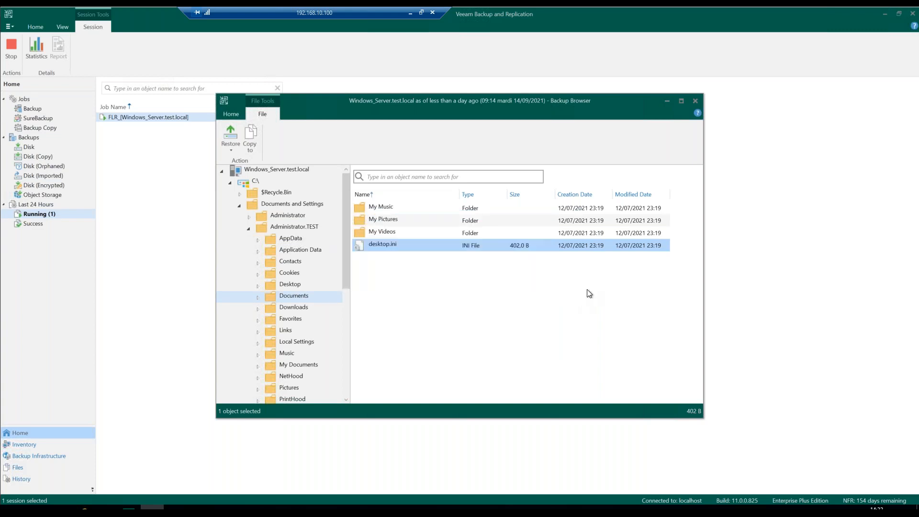
left_click(697, 103)
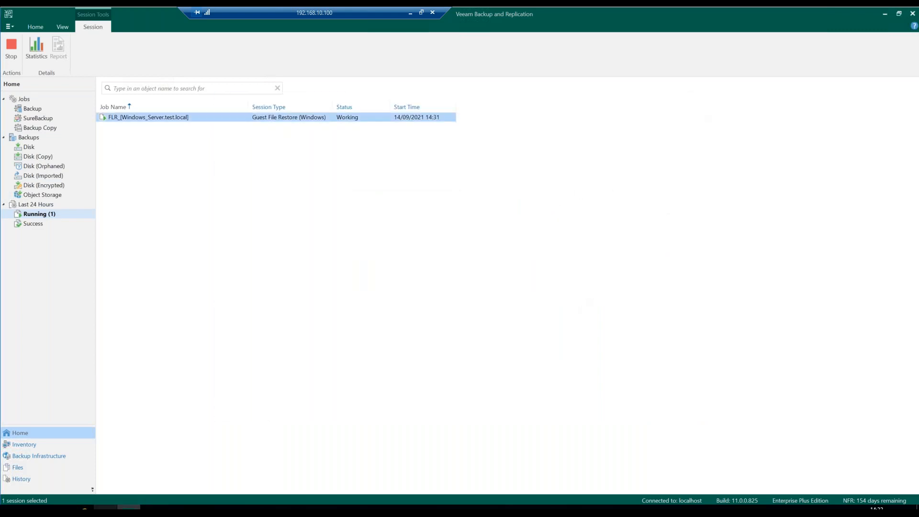
- Check E:\TestRestauration and its Demo folder in File Explorer for the copied file, and close the window
left_click(105, 507)
left_click(258, 357)
double_click(320, 219)
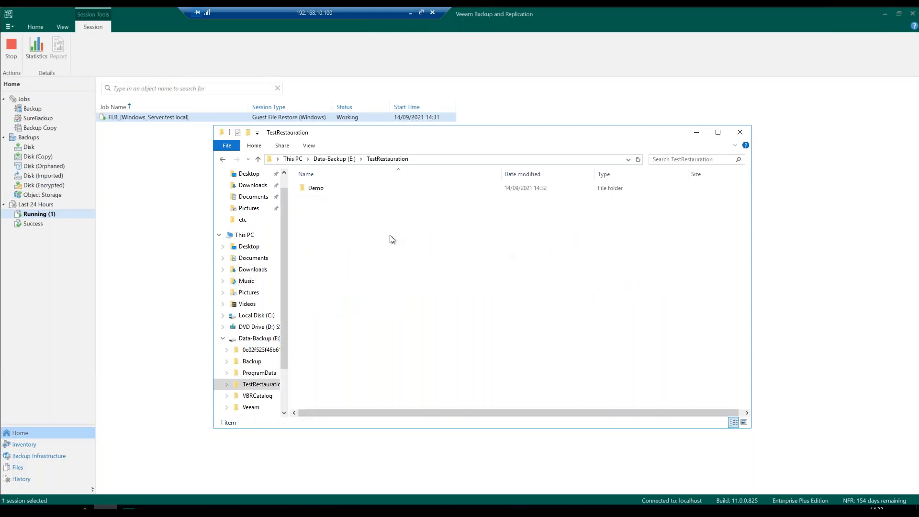
double_click(310, 189)
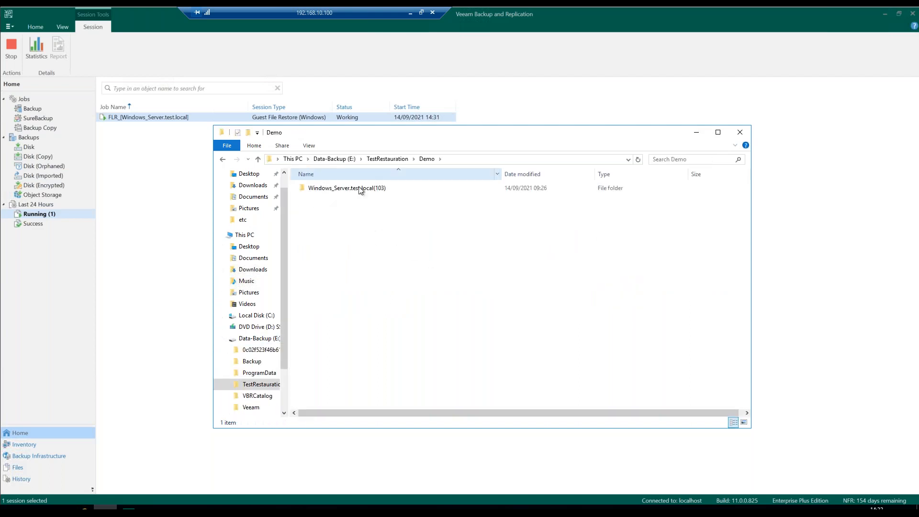
left_click(400, 160)
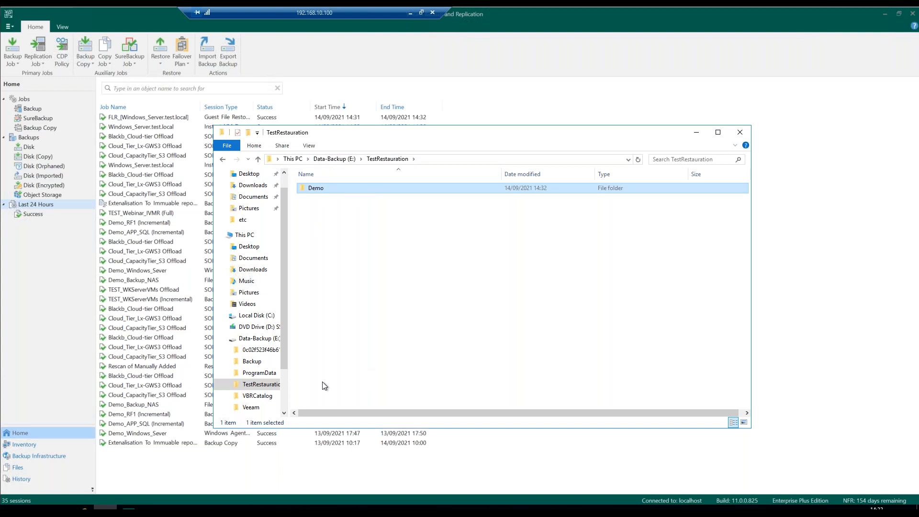
left_click(266, 387)
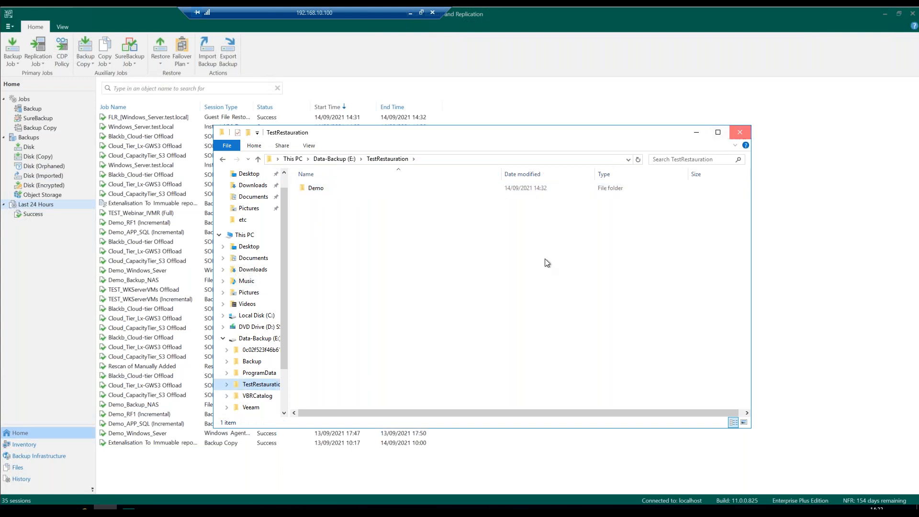
left_click(741, 132)
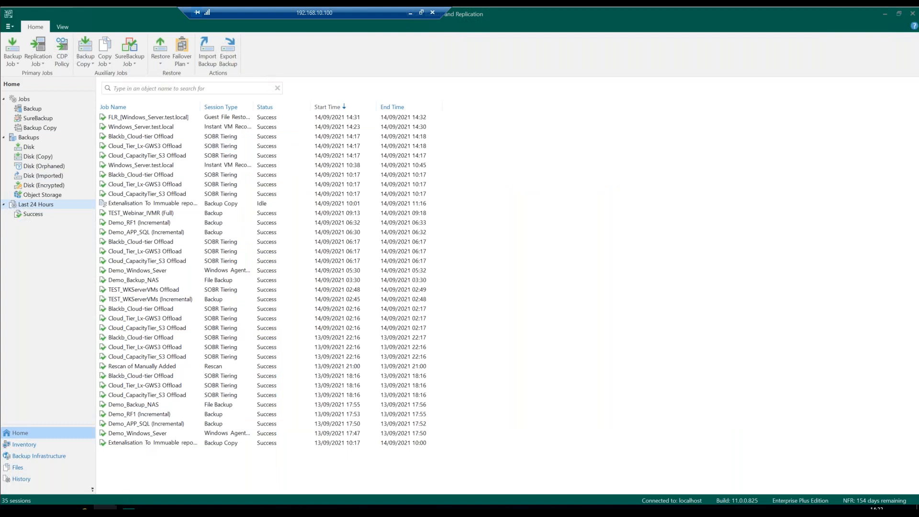
- Reopen File Explorer, inspect the contents of E:\TestRestauration\Demo\Windows_Server.test.local(103), and close the window
left_click(105, 509)
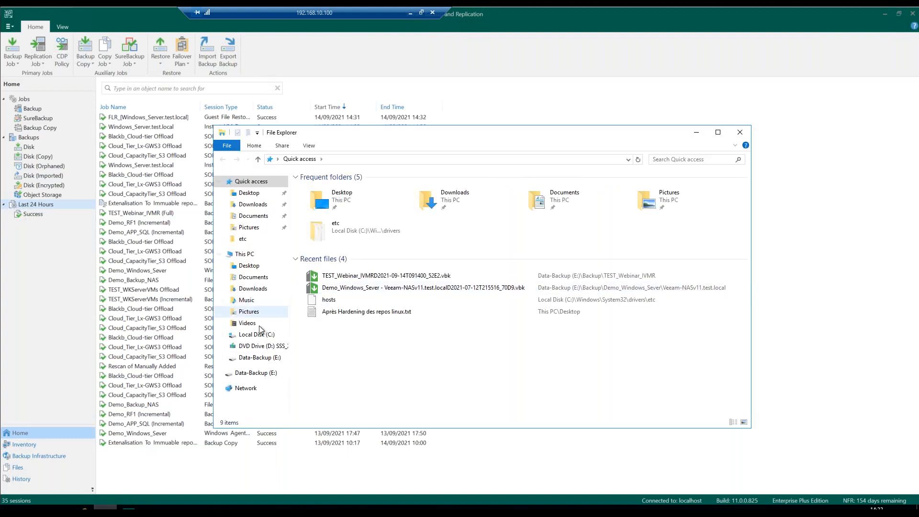
left_click(256, 373)
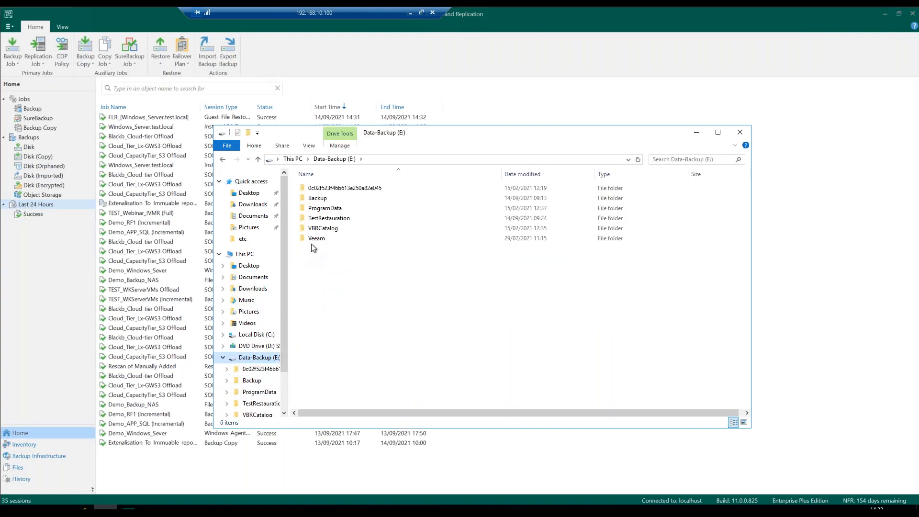
double_click(328, 220)
double_click(316, 188)
double_click(315, 187)
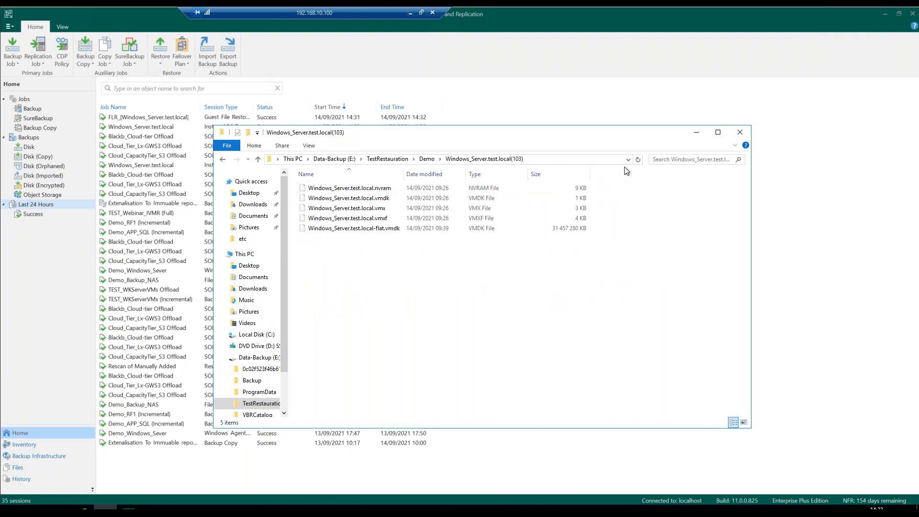
left_click(740, 132)
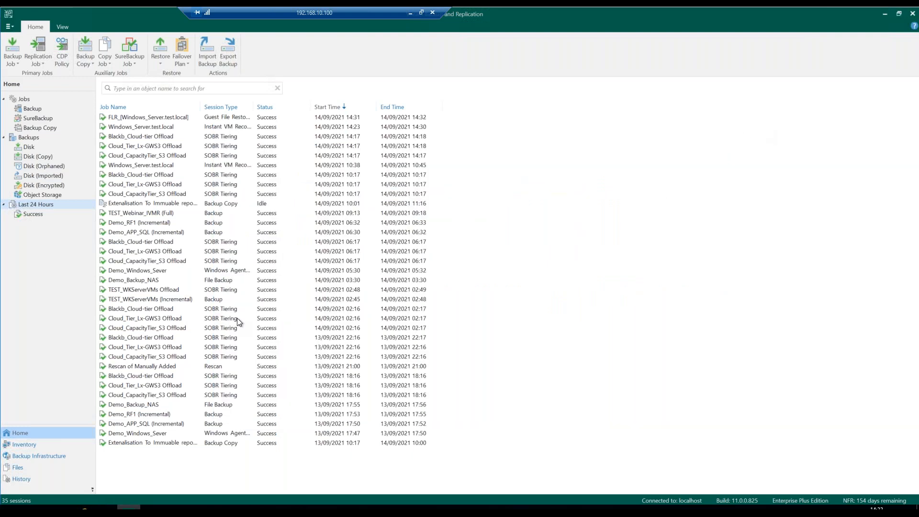
- Review the log of the FLR_[Windows_Server.test.local] guest file restore session, including the audit log path, and close it
left_click(131, 120)
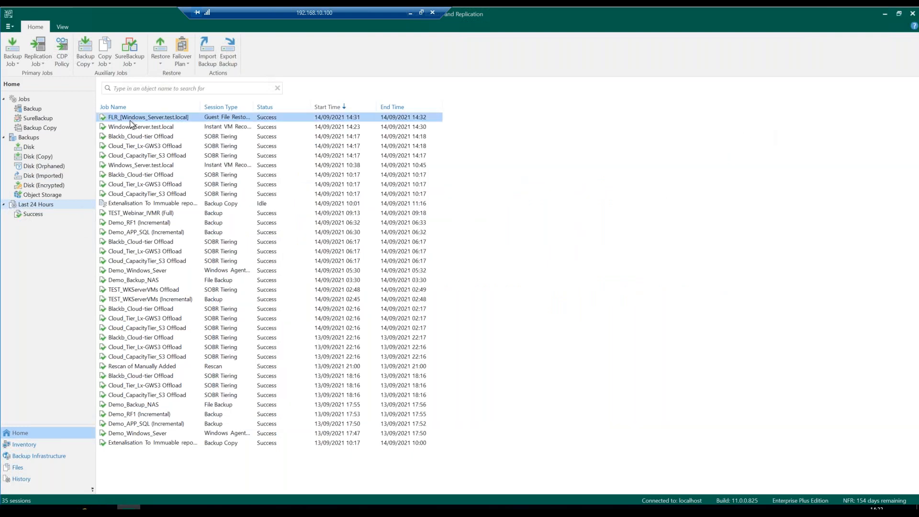
double_click(130, 120)
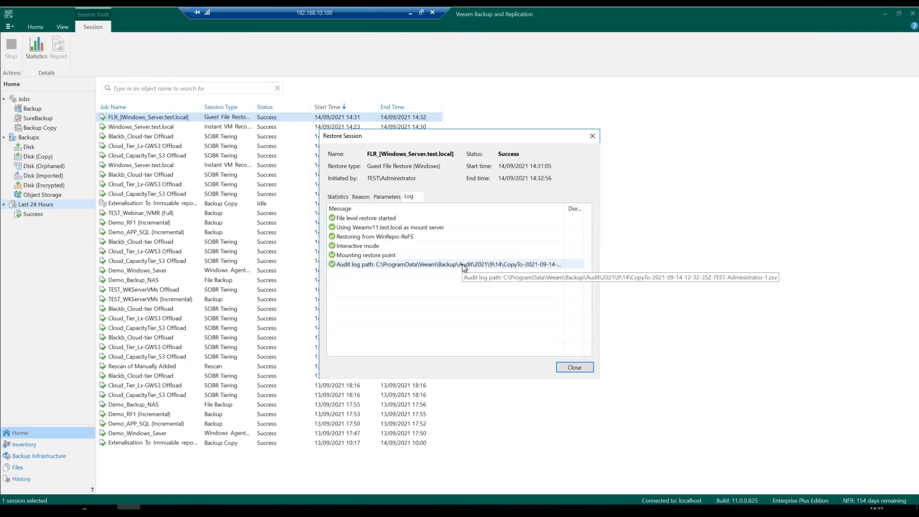
left_click(595, 138)
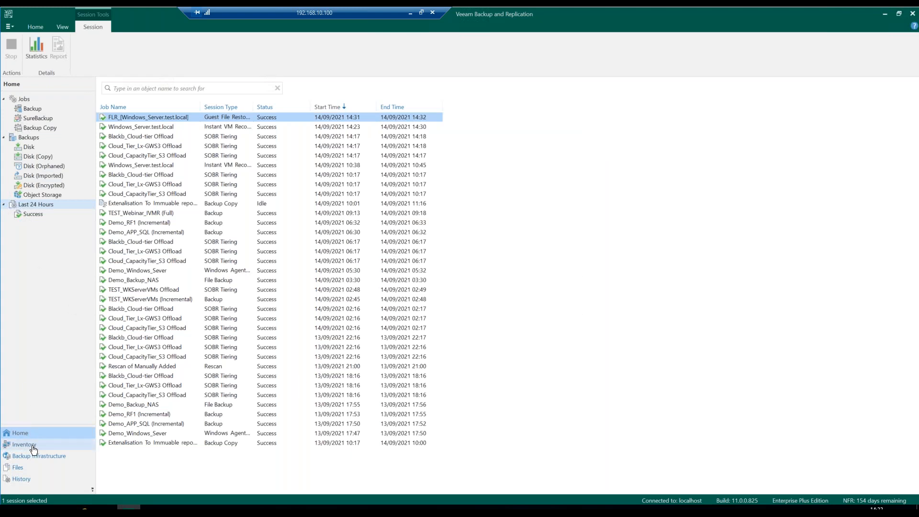
- Show the disk backups and expand TEST_WKServerVMs and its clone1, clone2 and clone2_Blackb jobs to view their restore points
left_click(25, 108)
left_click(32, 147)
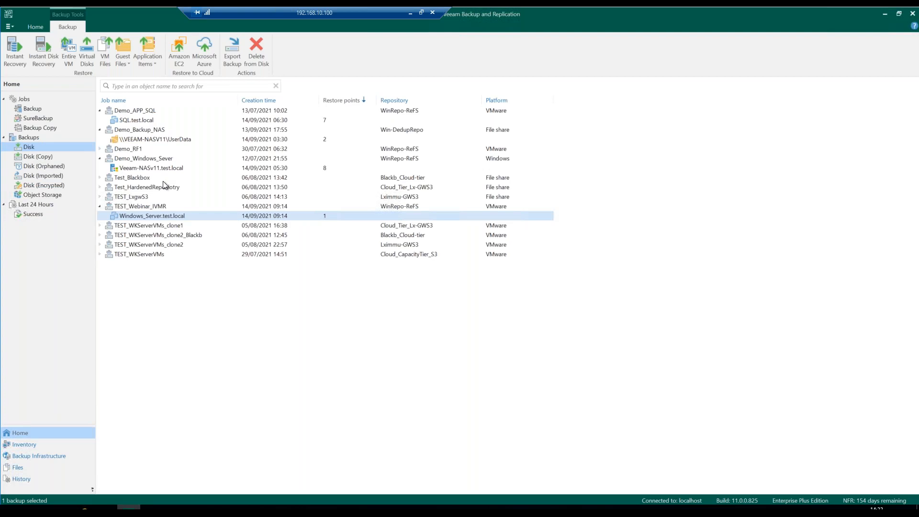
left_click(100, 259)
left_click(99, 255)
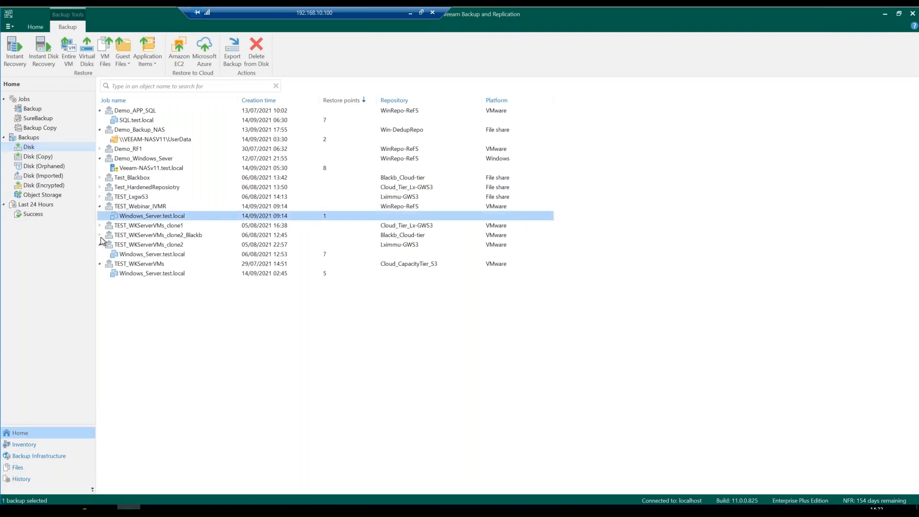
left_click(100, 236)
left_click(100, 225)
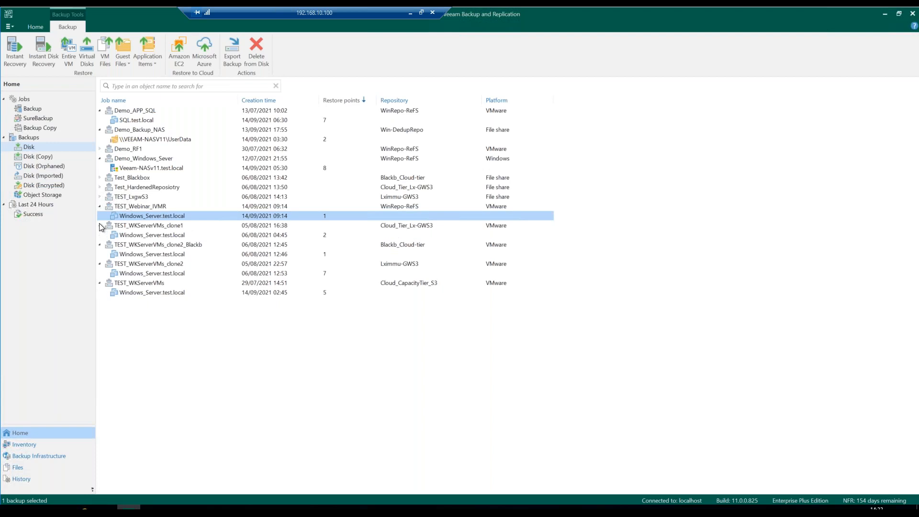
- Expand both jobs among the disk copy backups to view their machines, and display the object storage backups
left_click(40, 156)
left_click(100, 120)
left_click(99, 111)
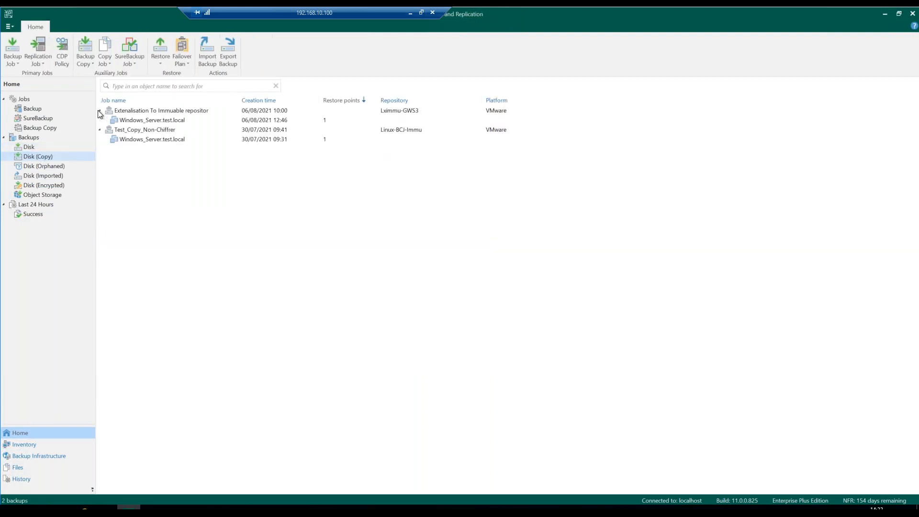
left_click(48, 193)
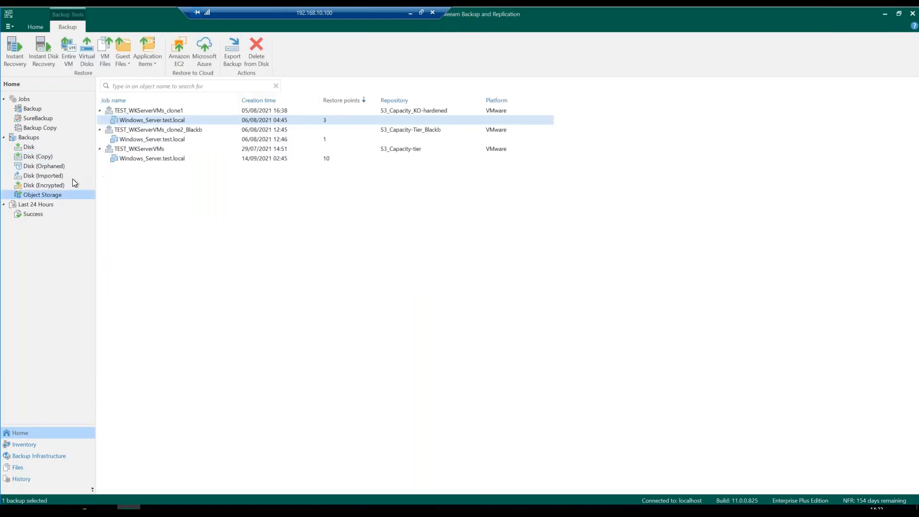
- Show the imported disk backups and expand TEST_WKServerVMs and TEST_WKServerVMs_clone1 to view their machines
left_click(43, 177)
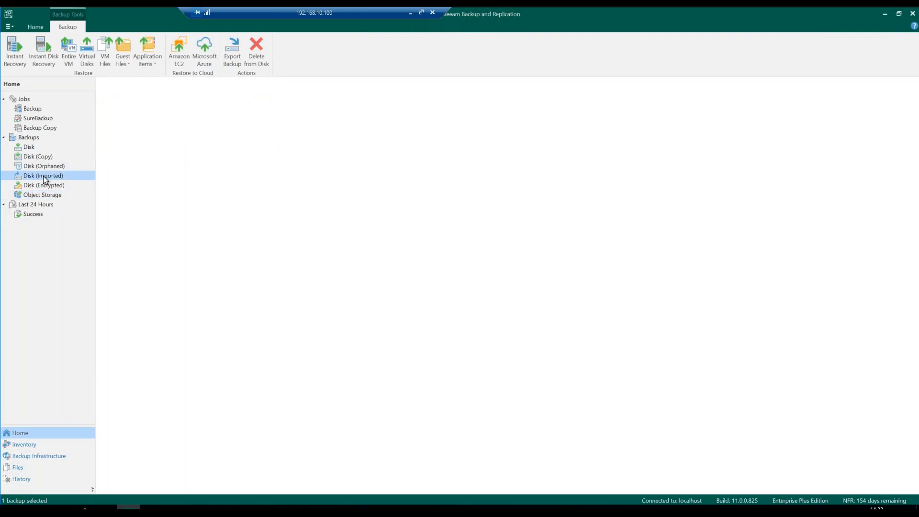
left_click(102, 109)
left_click(99, 119)
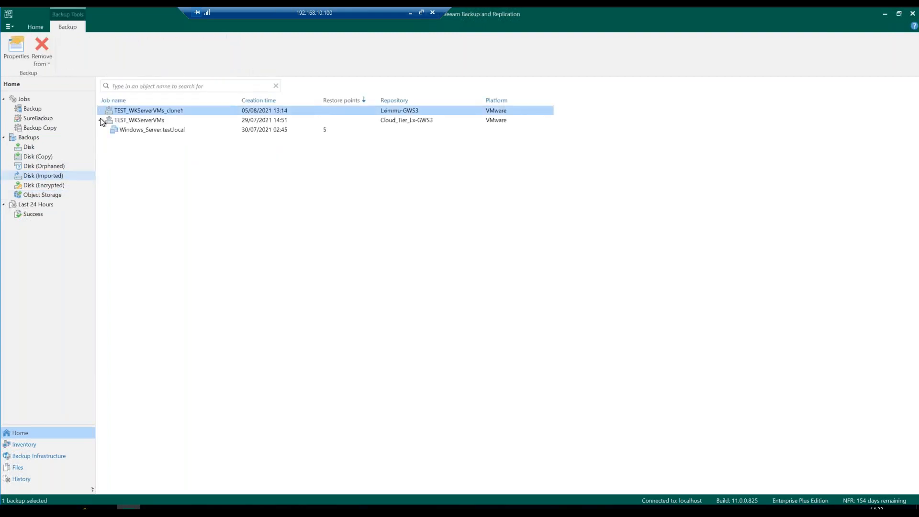
left_click(100, 110)
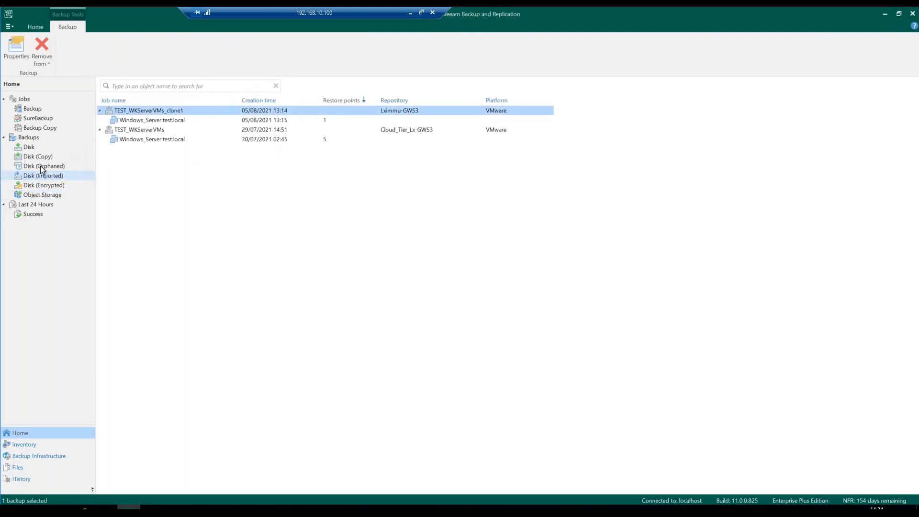
- Open the Microsoft SQL Server databases of SQL.test.local from the latest available backup for restore, dismissing the Windows updates prompt and Settings
left_click(25, 146)
right_click(134, 122)
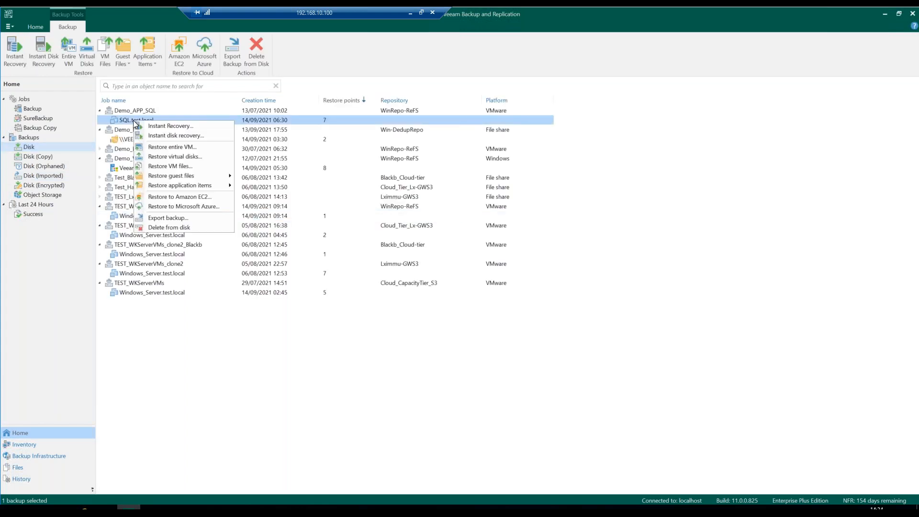
mouse_move(211, 181)
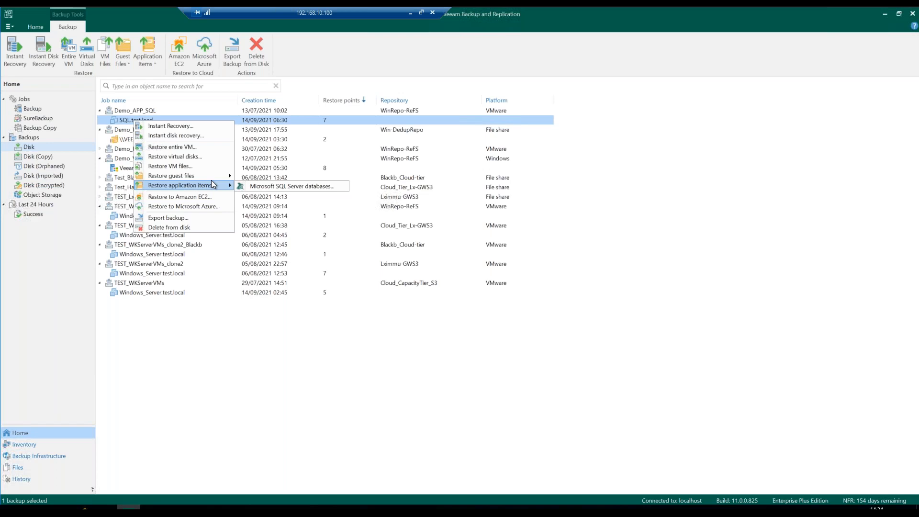
left_click(264, 186)
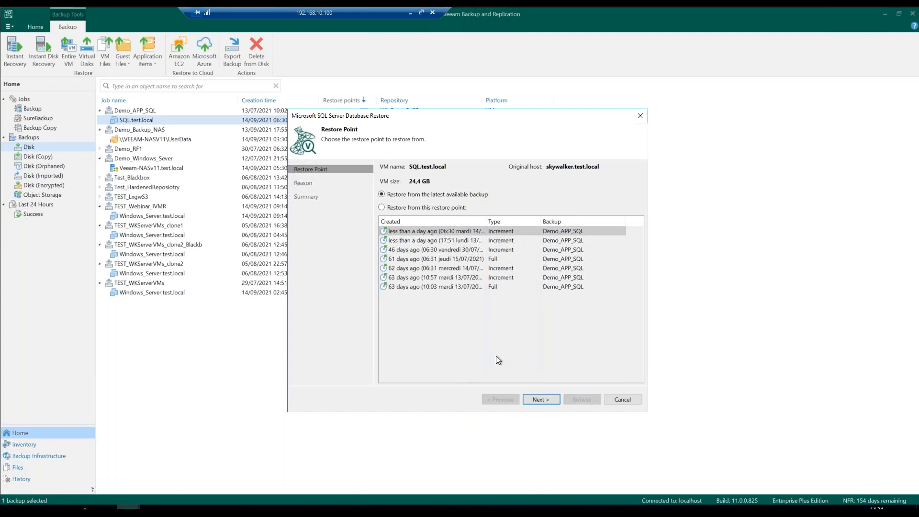
left_click(539, 399)
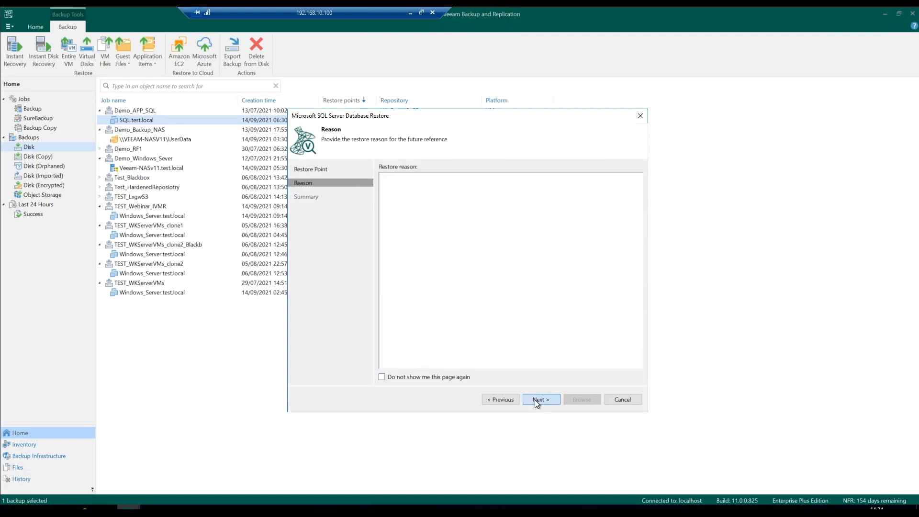
left_click(536, 400)
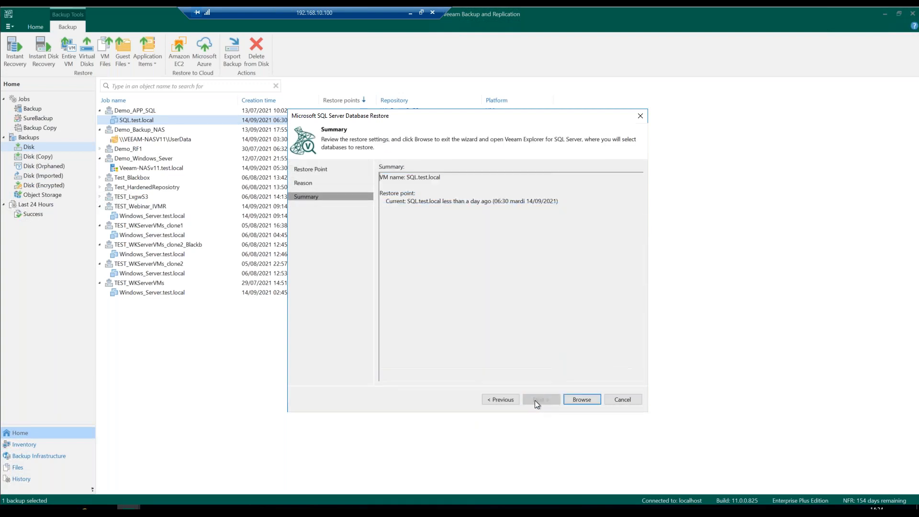
left_click(586, 402)
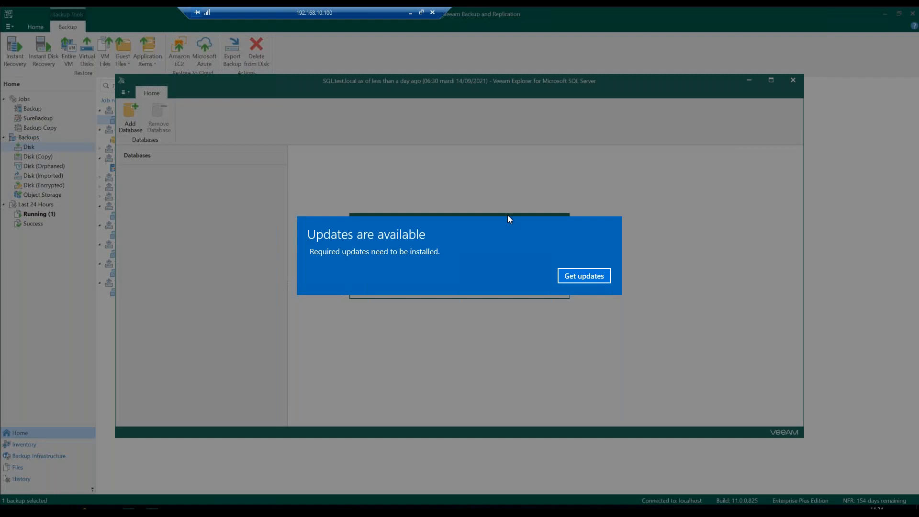
left_click(584, 277)
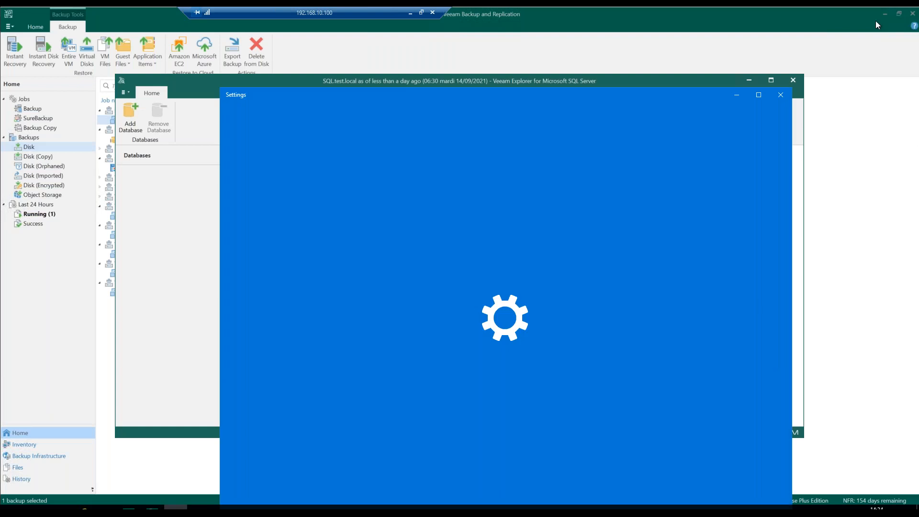
left_click(780, 95)
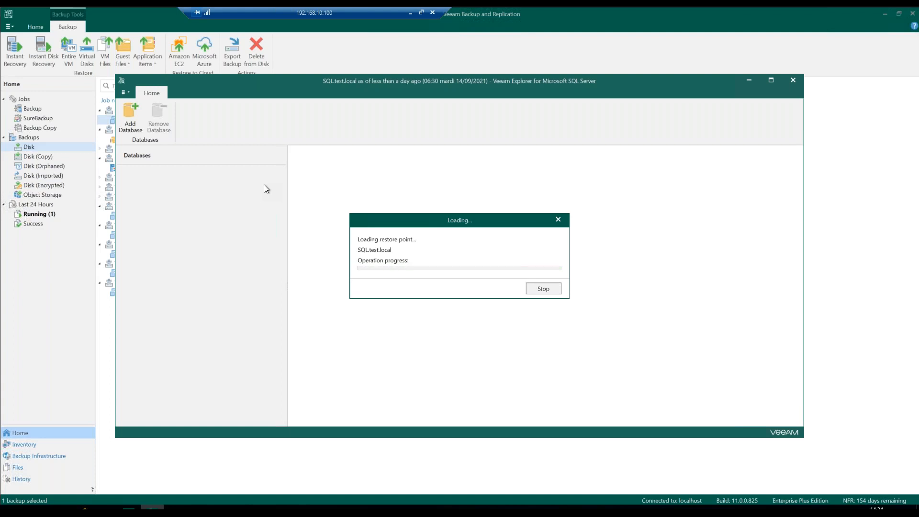
- Review the Default Instance databases and the instant recovery, publish, restore and export options for TESTVeeam
left_click(179, 196)
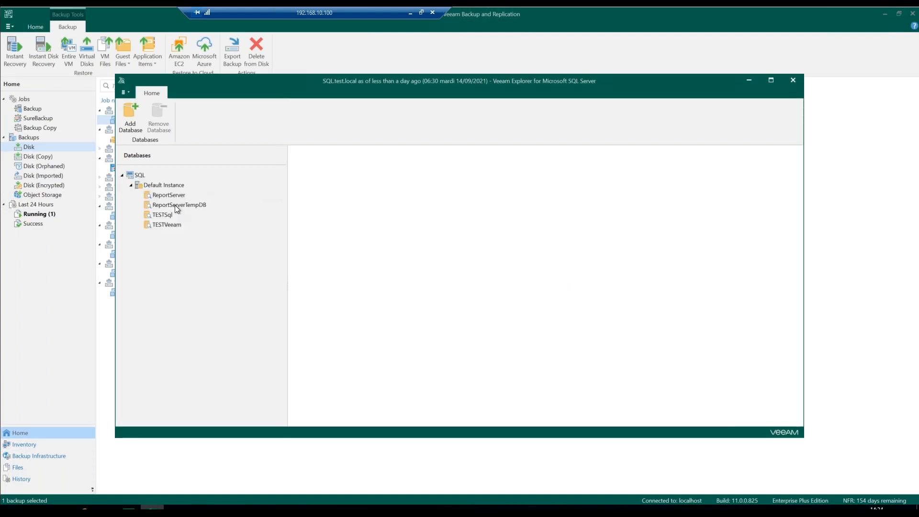
left_click(175, 205)
left_click(167, 216)
left_click(167, 224)
right_click(167, 218)
left_click(153, 225)
right_click(153, 226)
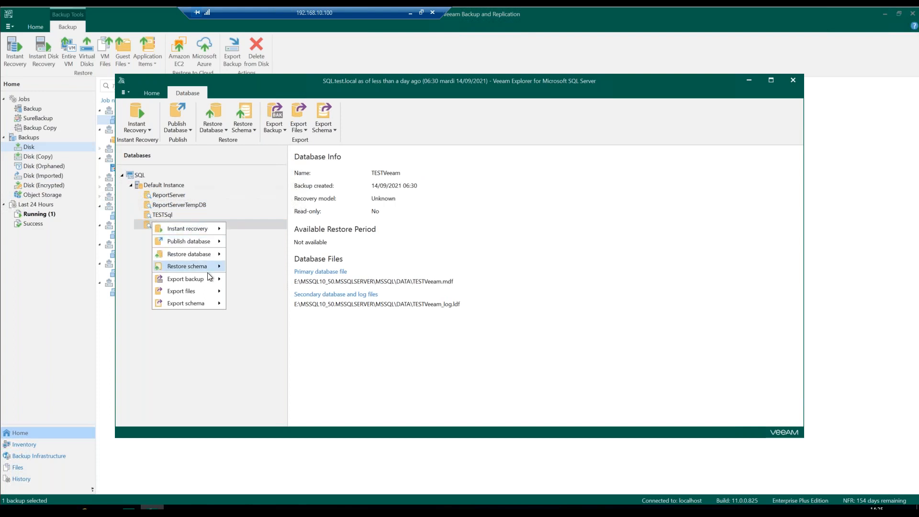
mouse_move(211, 303)
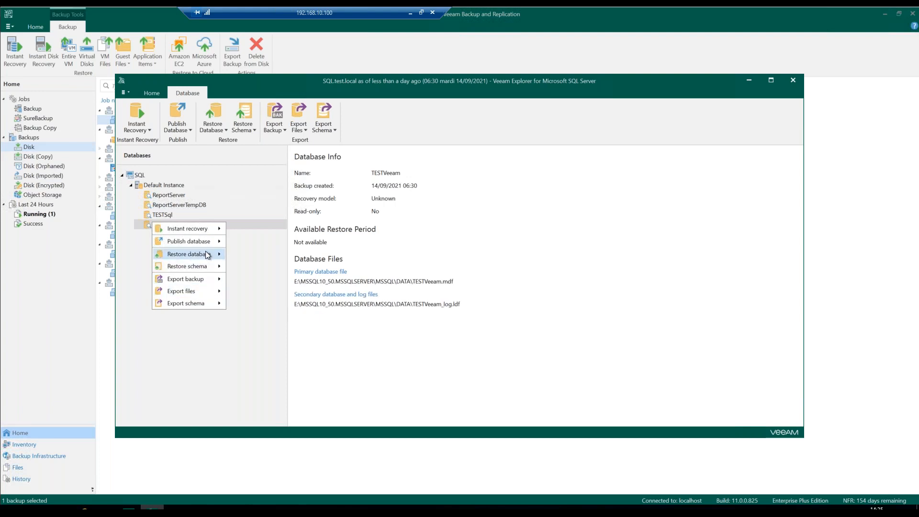
mouse_move(211, 229)
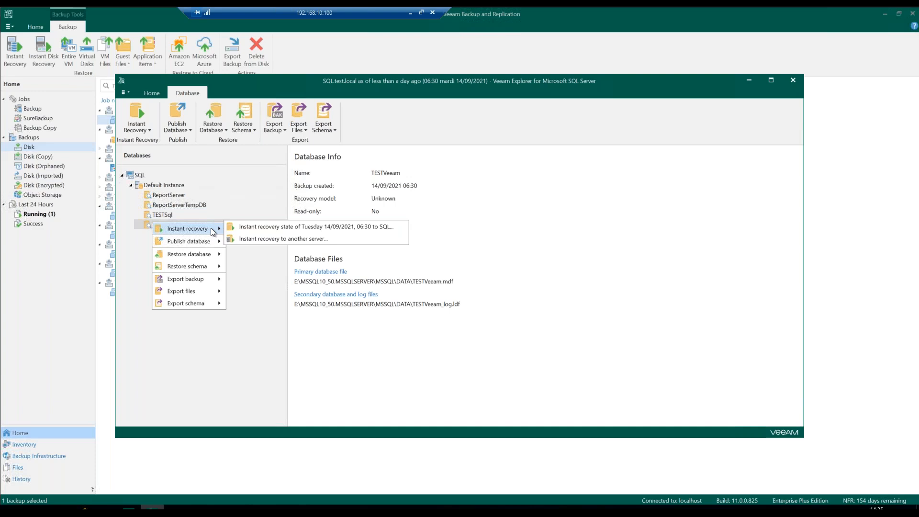
left_click(647, 210)
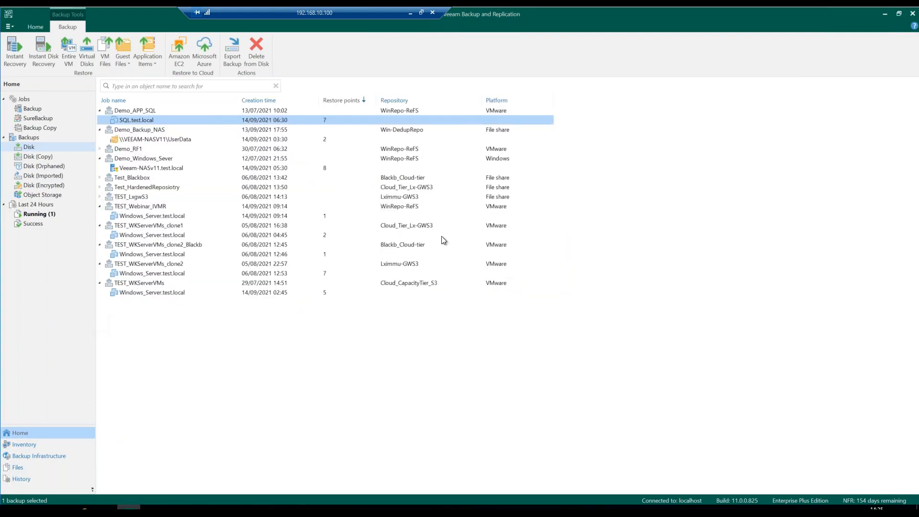
- Open the files and folders restore for \\VEEAM-NASV11\UserData and view its For Incremental and Test For Backup folders
right_click(172, 140)
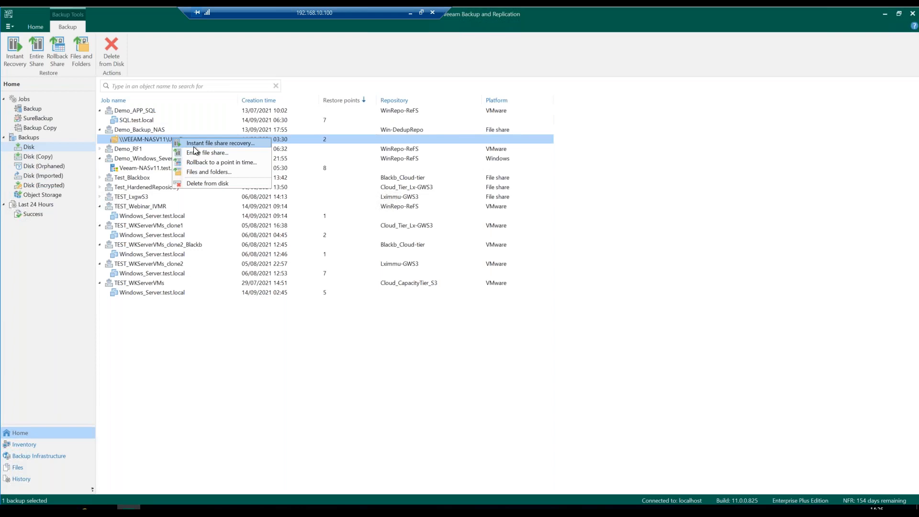
left_click(217, 171)
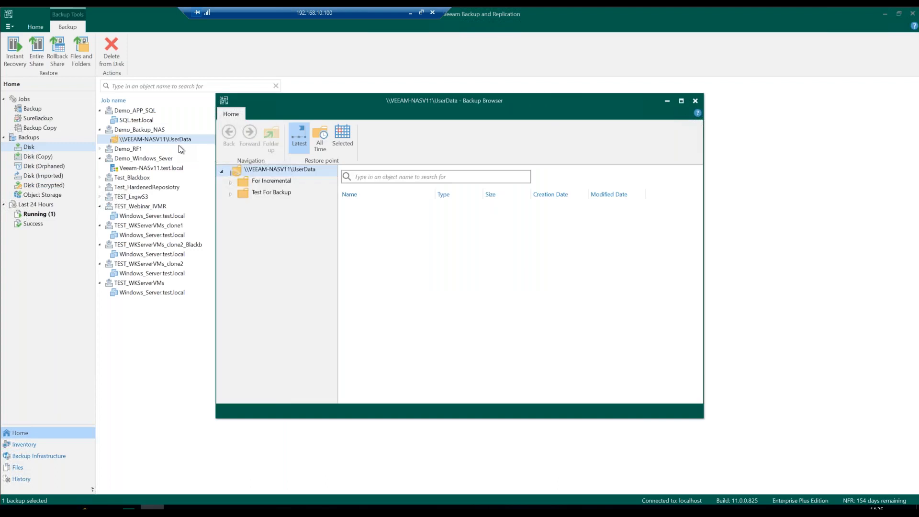
left_click(268, 182)
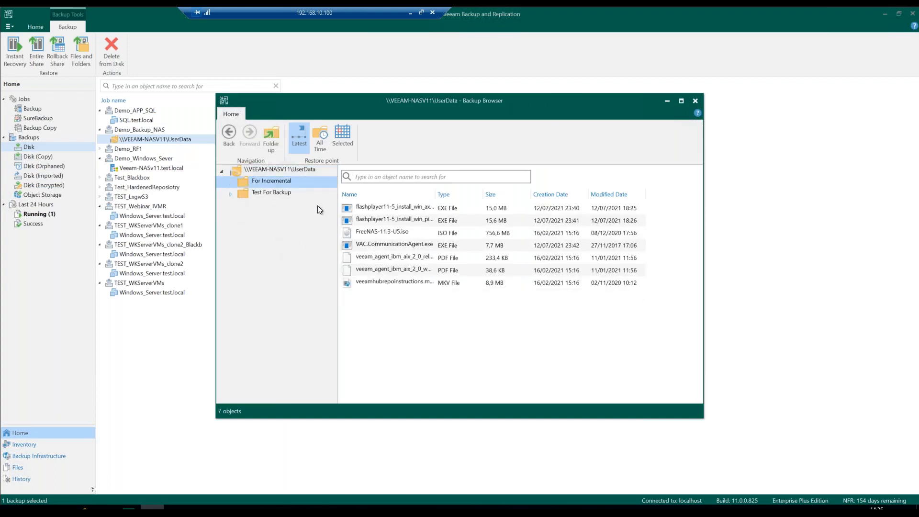
left_click(320, 193)
- Compare the selected, latest and all-time restore point views, ending on all time
left_click(340, 141)
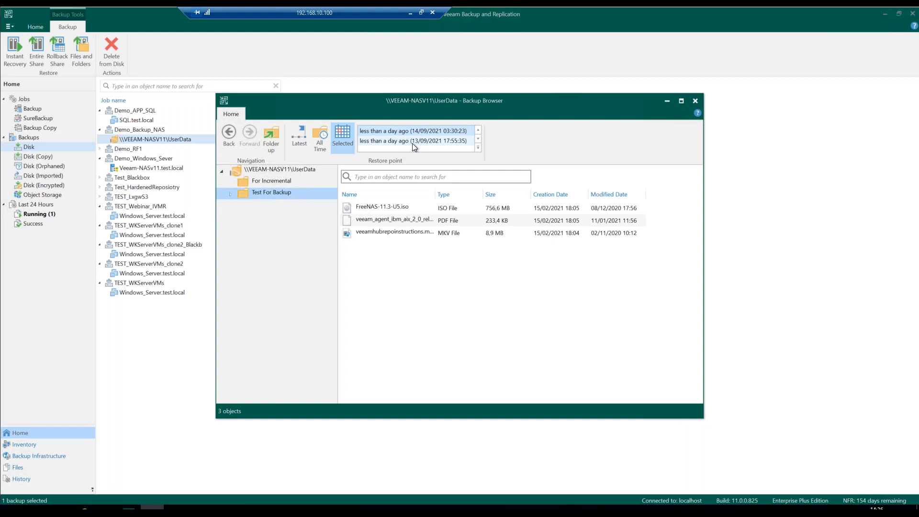
left_click(294, 139)
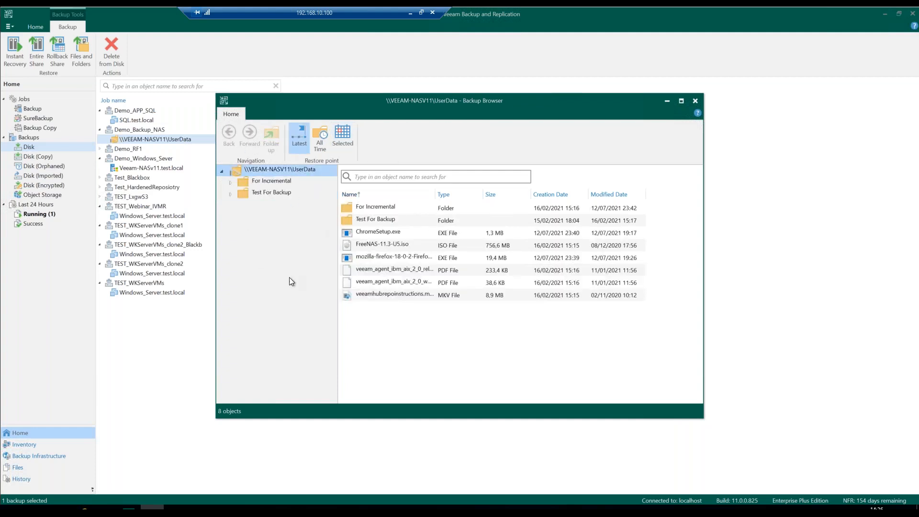
left_click(320, 139)
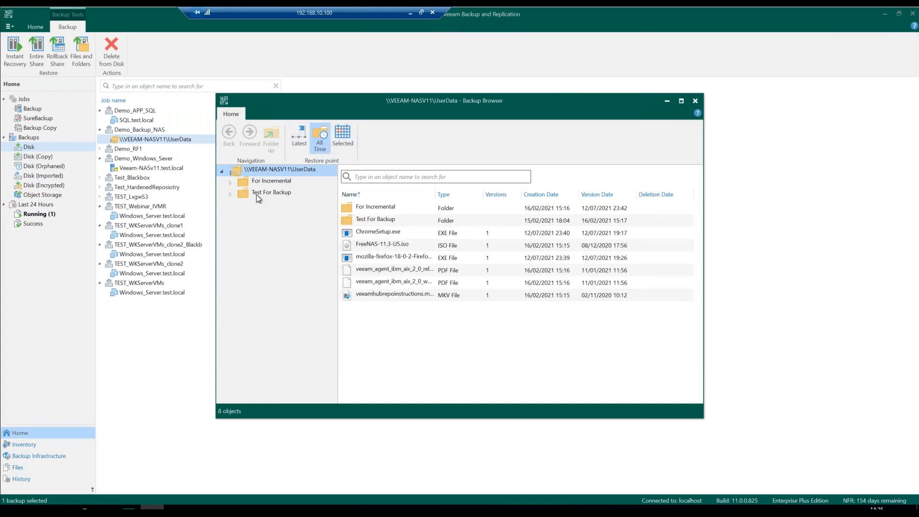
- Check the restore and copy options available for ChromeSetup.exe in the UserData backup
left_click(429, 262)
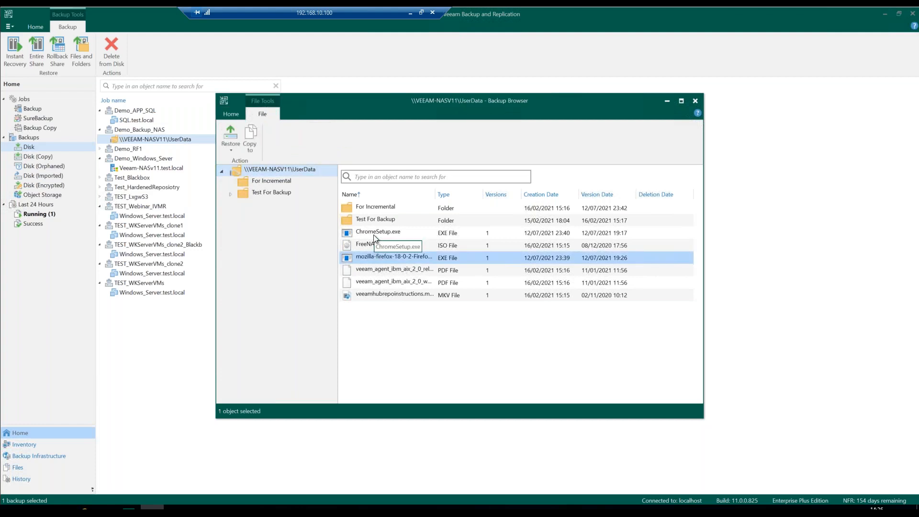
right_click(394, 233)
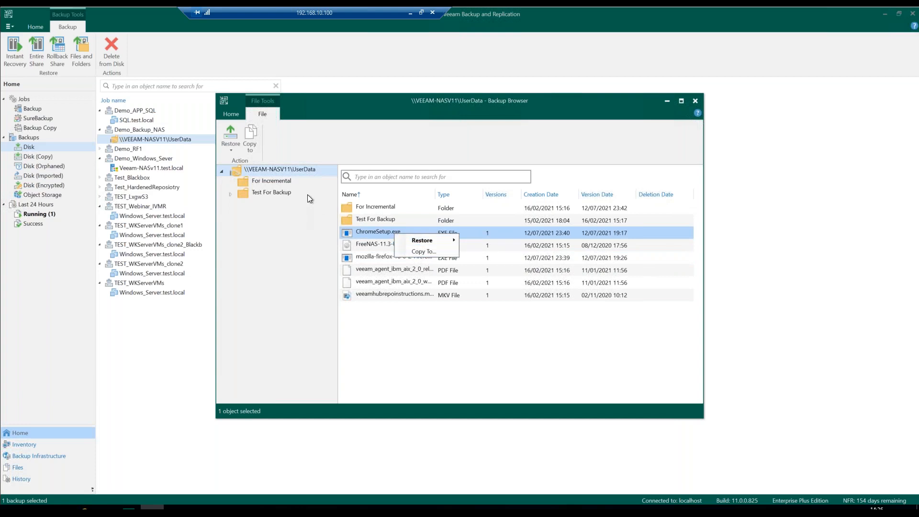
left_click(396, 286)
- Start copying veeam_agent_ibm_aix_2_0_whats_new(2).pdf out of the backup, using its 11/01/2021 11:56:10 version
left_click(396, 286)
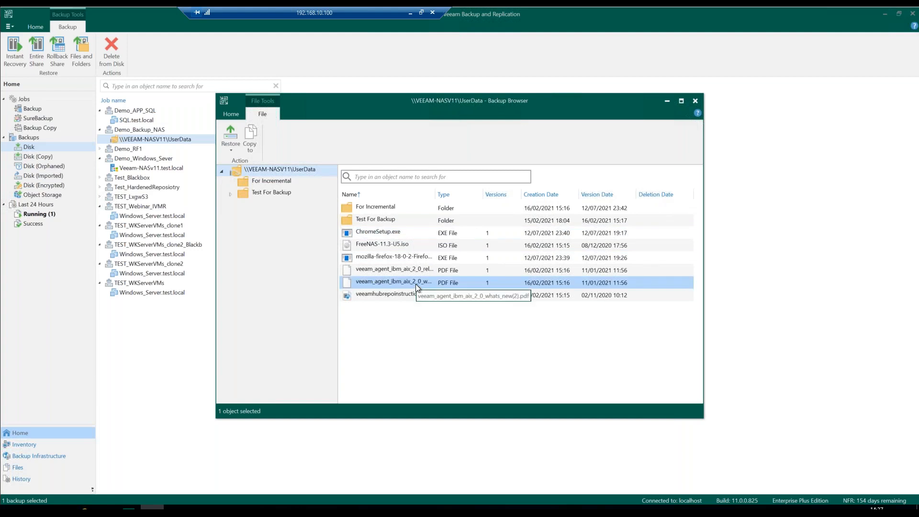
right_click(406, 282)
left_click(445, 300)
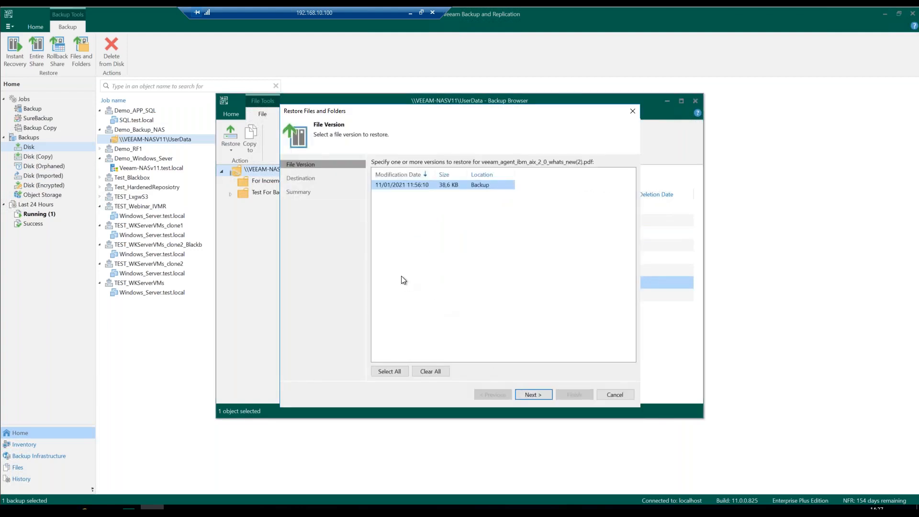
left_click(529, 394)
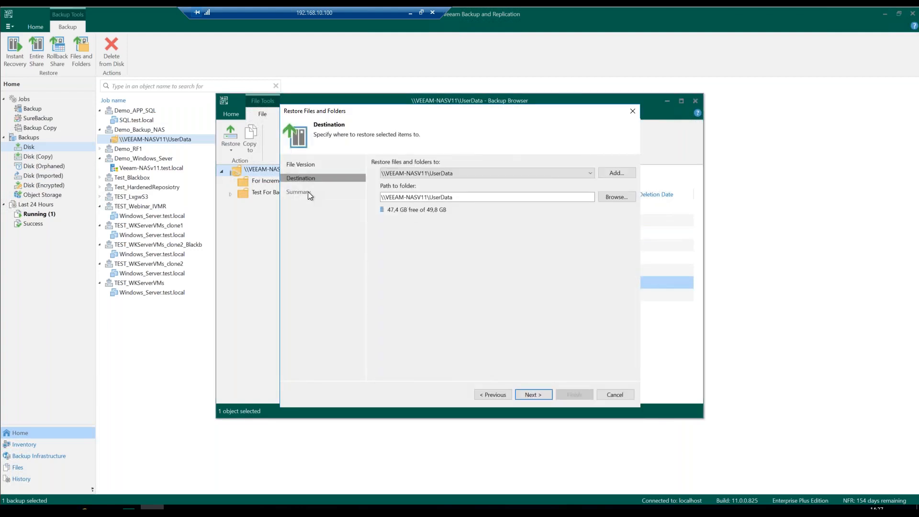
left_click(606, 198)
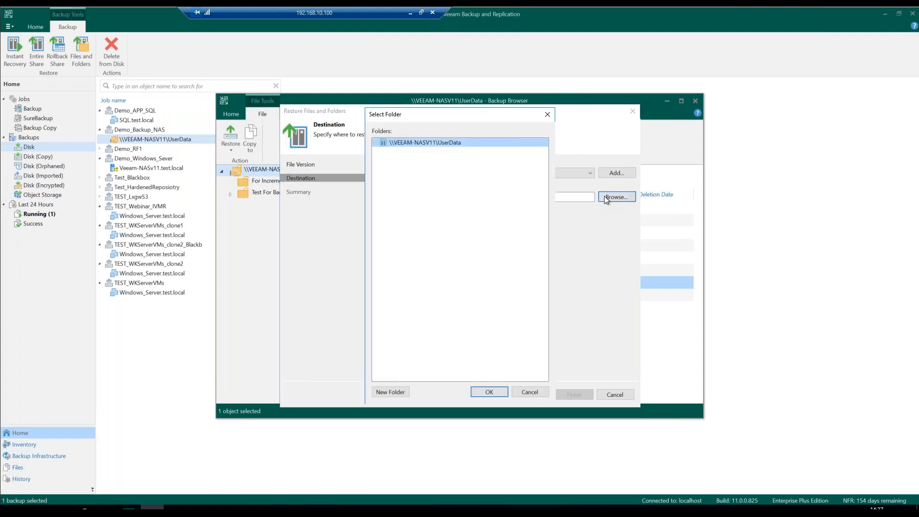
left_click(546, 115)
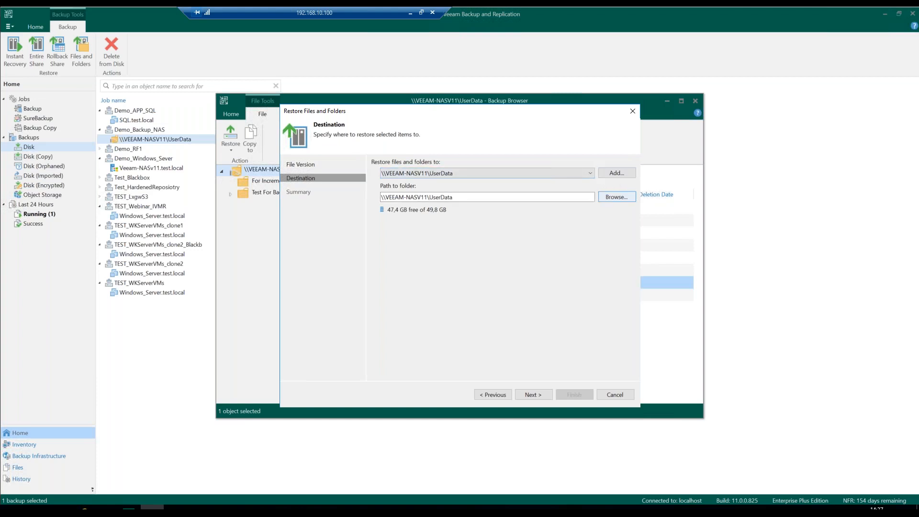
left_click(617, 197)
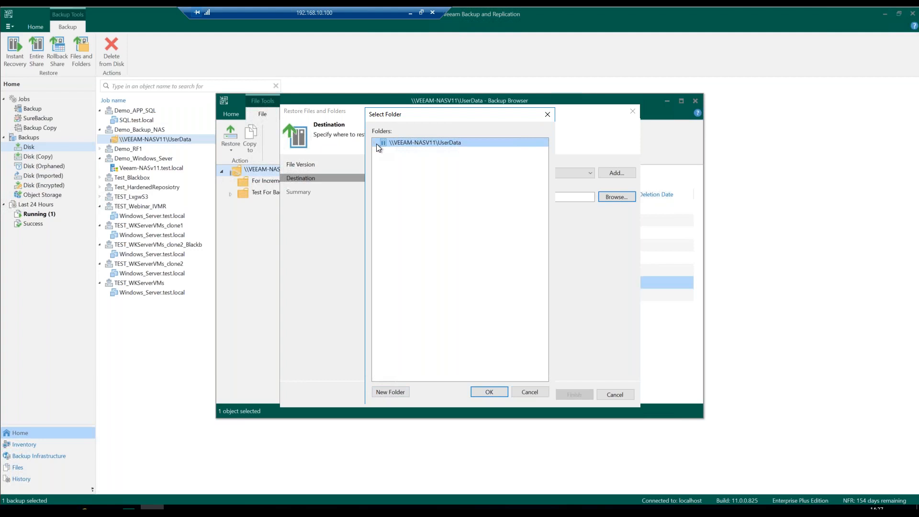
left_click(548, 114)
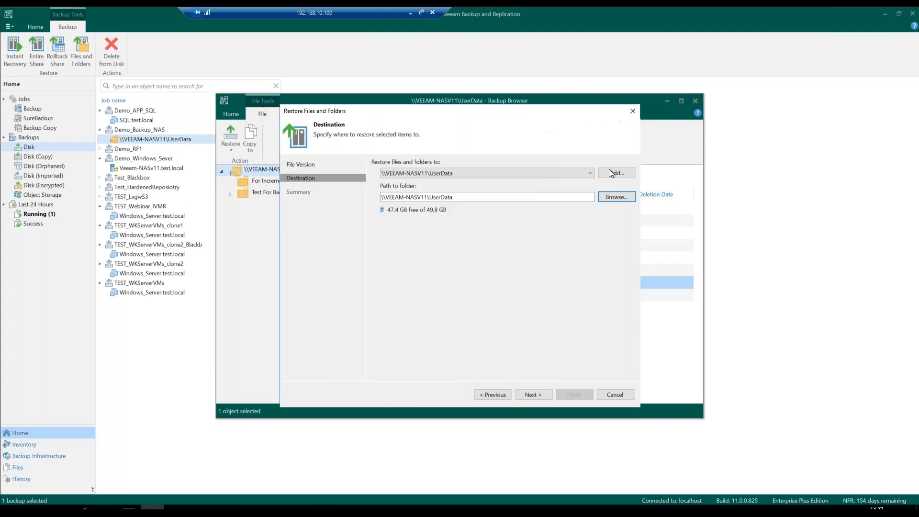
- Set the restore destination to the Desktop folder on VEEAMV11 and run the file restore
left_click(593, 176)
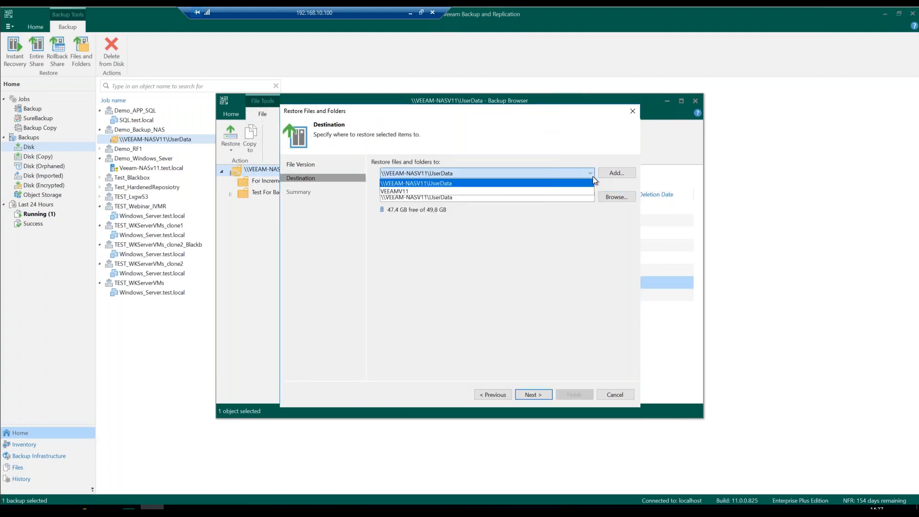
left_click(513, 190)
left_click(606, 196)
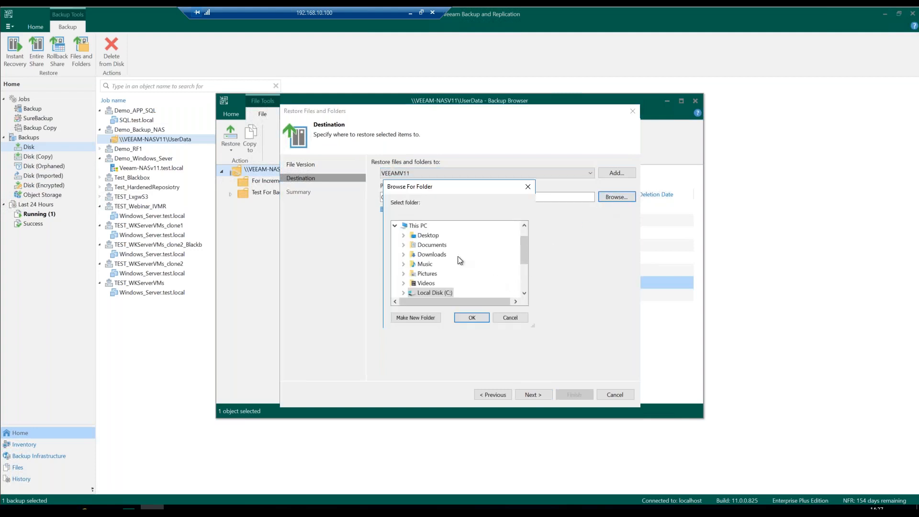
left_click(432, 237)
left_click(471, 318)
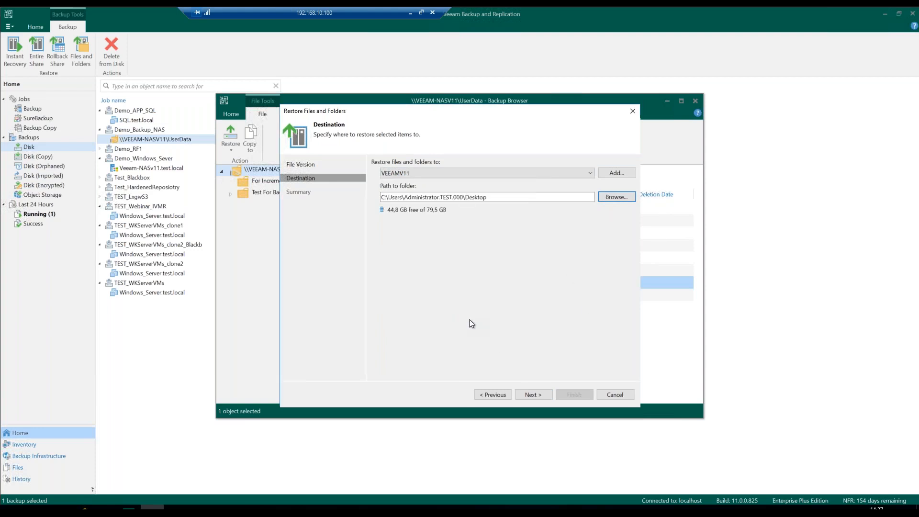
left_click(538, 395)
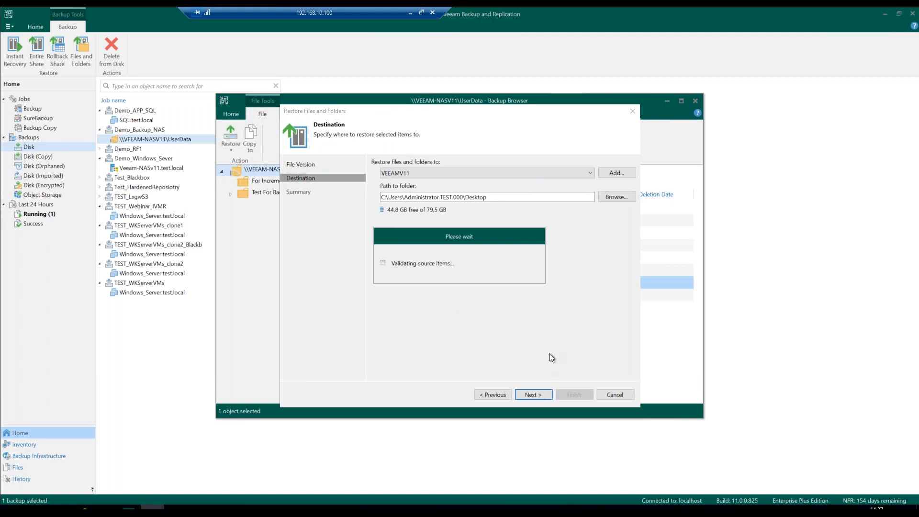
left_click(577, 393)
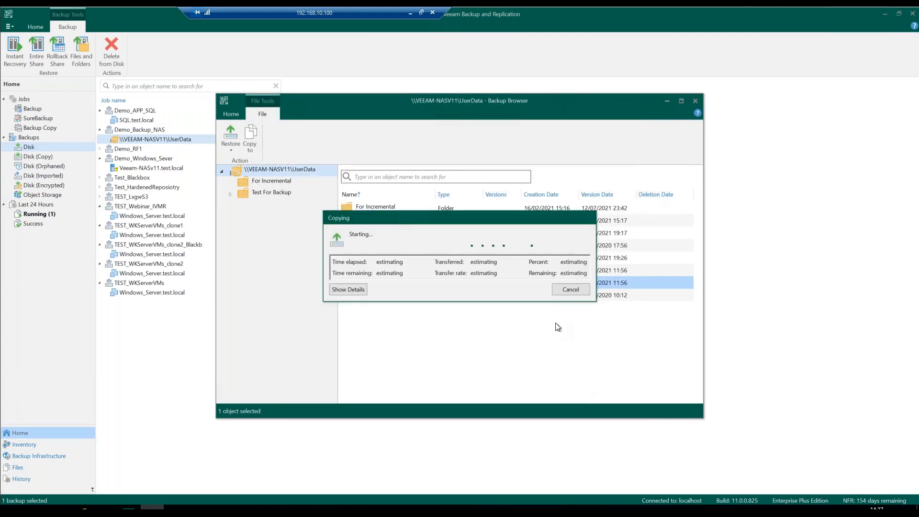
- Show the details of the file copy and move its progress window aside to examine the restore messages
left_click(348, 289)
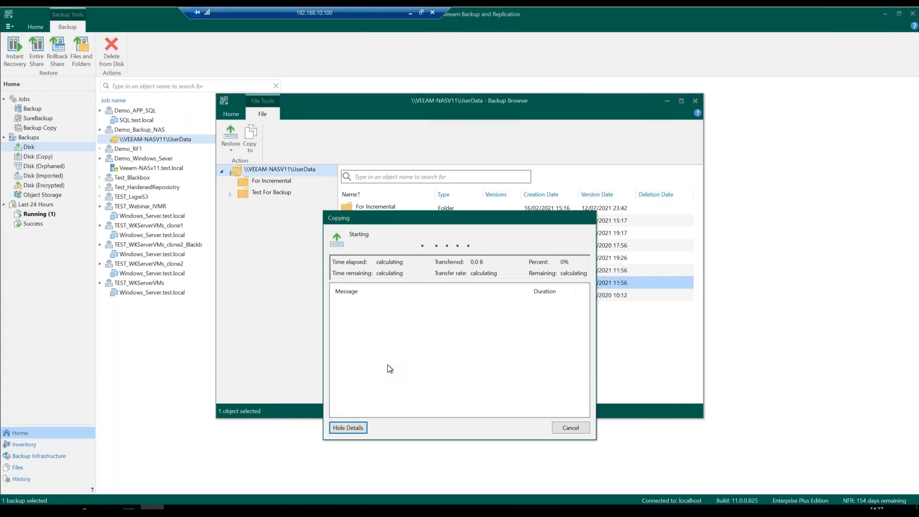
left_click_drag(418, 219, 448, 293)
left_click_drag(614, 233, 640, 132)
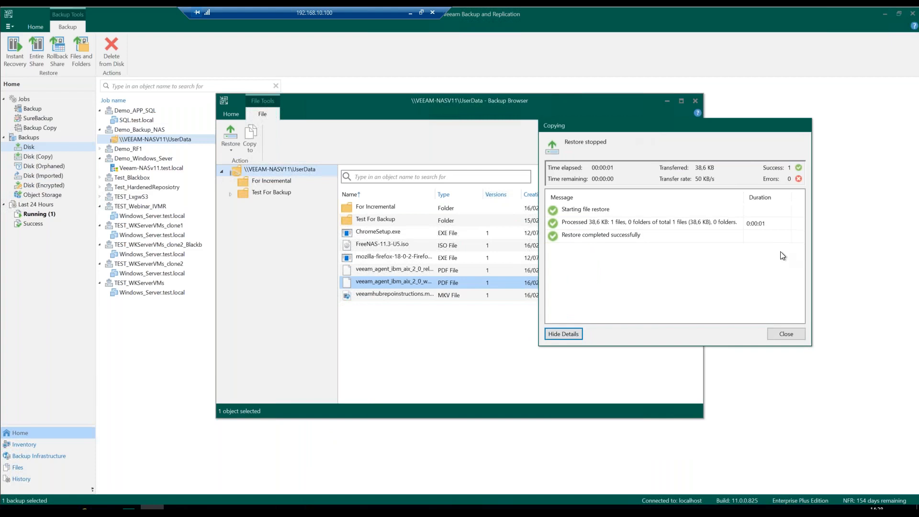
- Close the copy report and the UserData Backup Browser, then clear the desktop of open windows to view the restored PDF
left_click(788, 334)
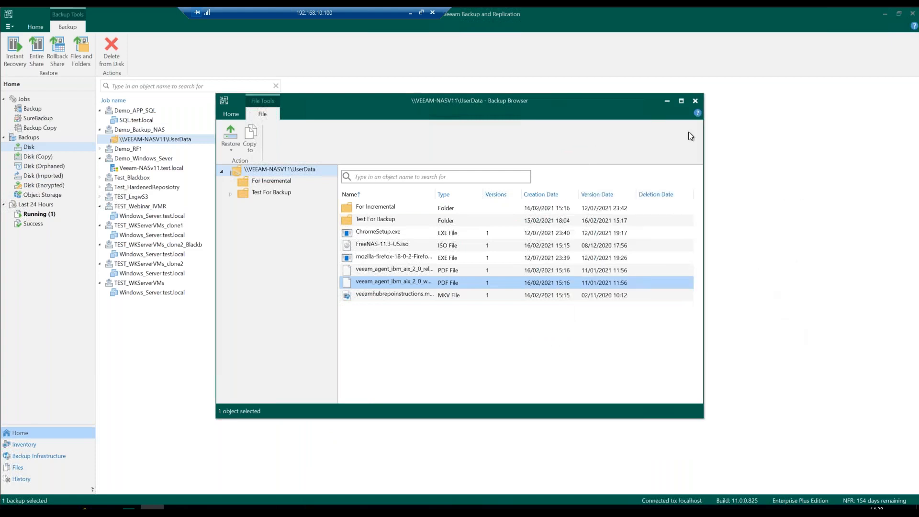
left_click(695, 101)
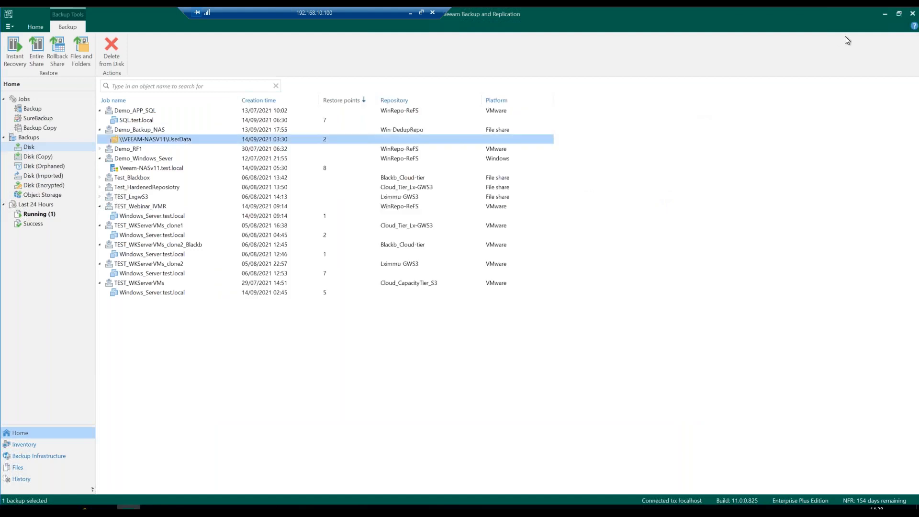
left_click(884, 14)
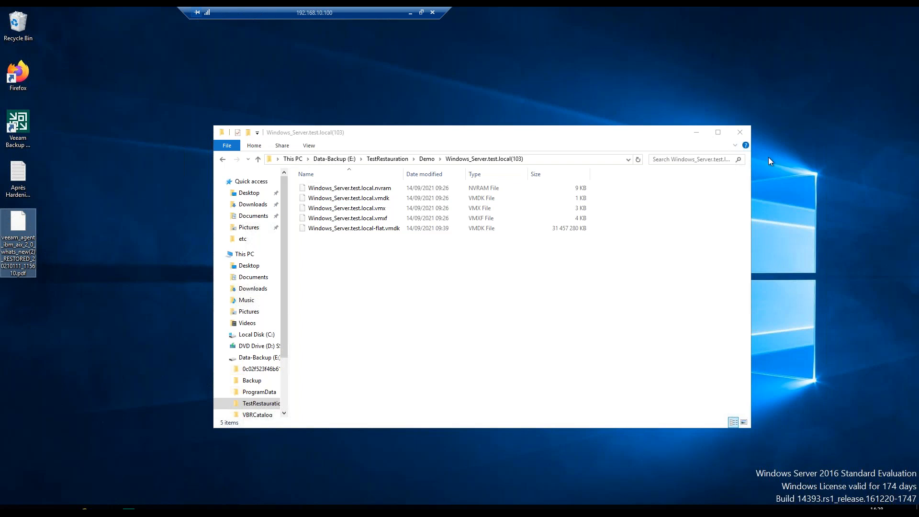
left_click(740, 134)
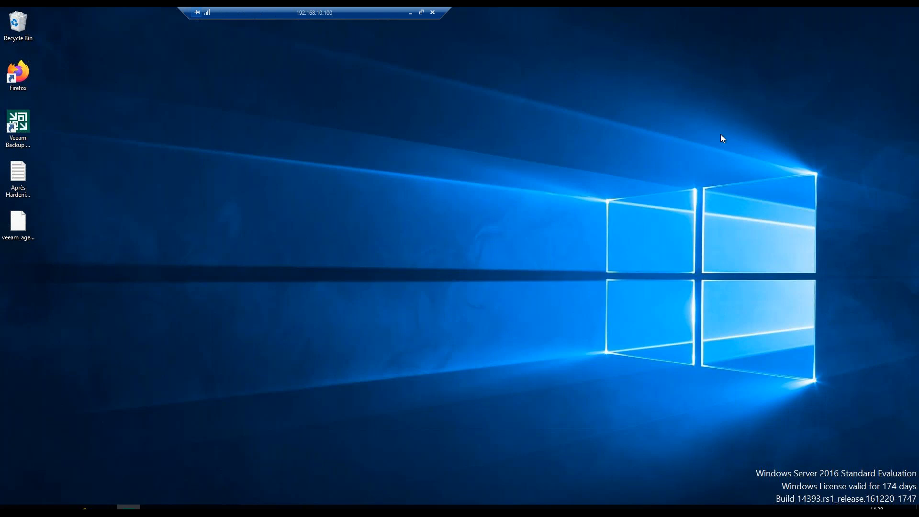
- Cancel disconnecting the remote session and close the VMware_DATA datastore browser in the vSphere Client
left_click(432, 13)
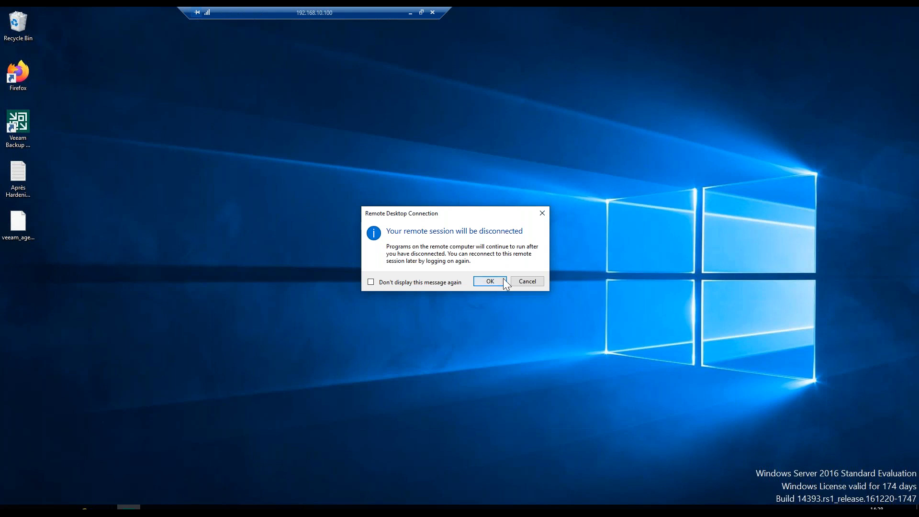
left_click(542, 213)
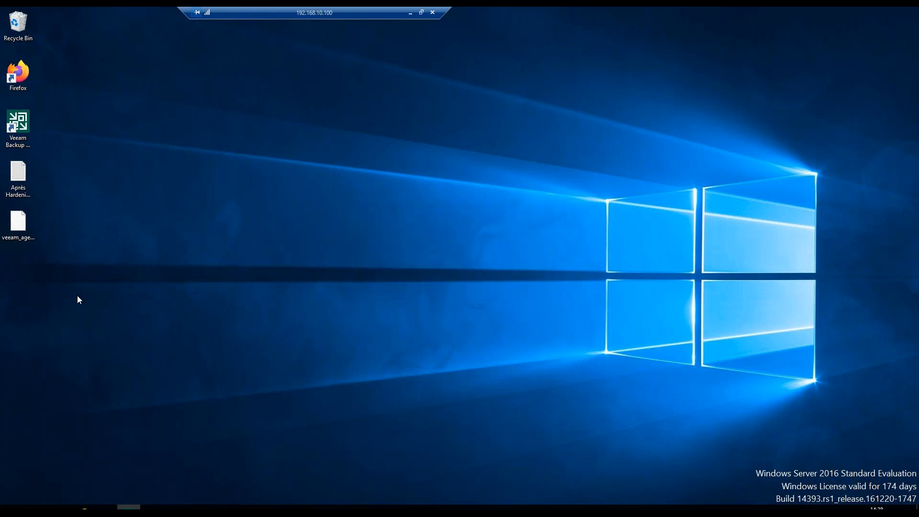
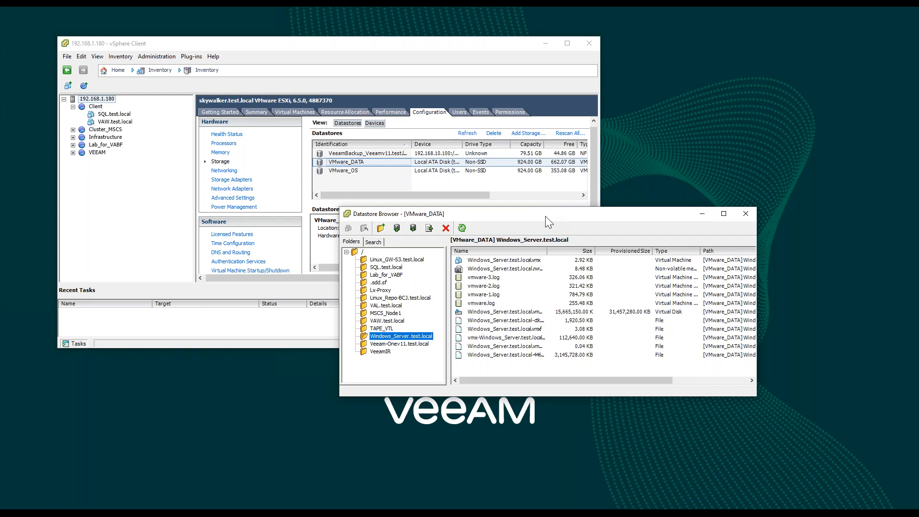
left_click(746, 213)
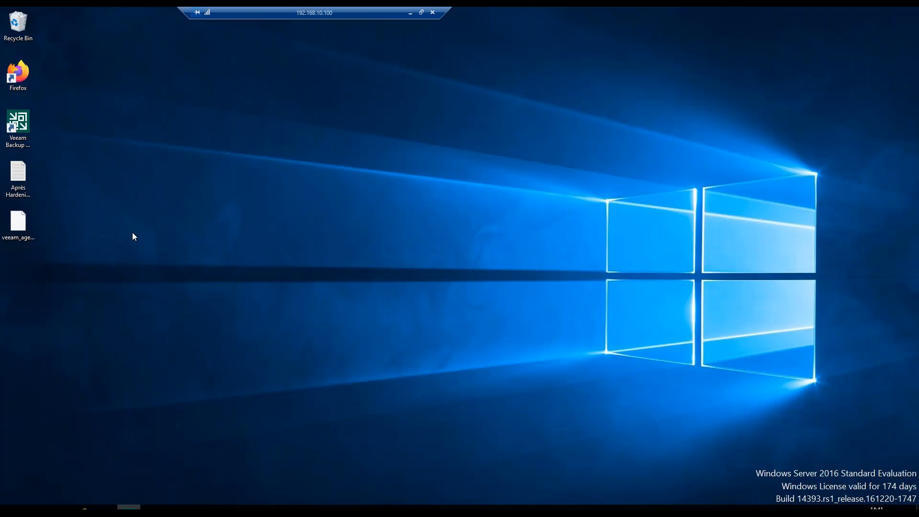
- Return to the Veeam console, expand both orphaned disk backups and check the restore options for AD.test.local
left_click(129, 506)
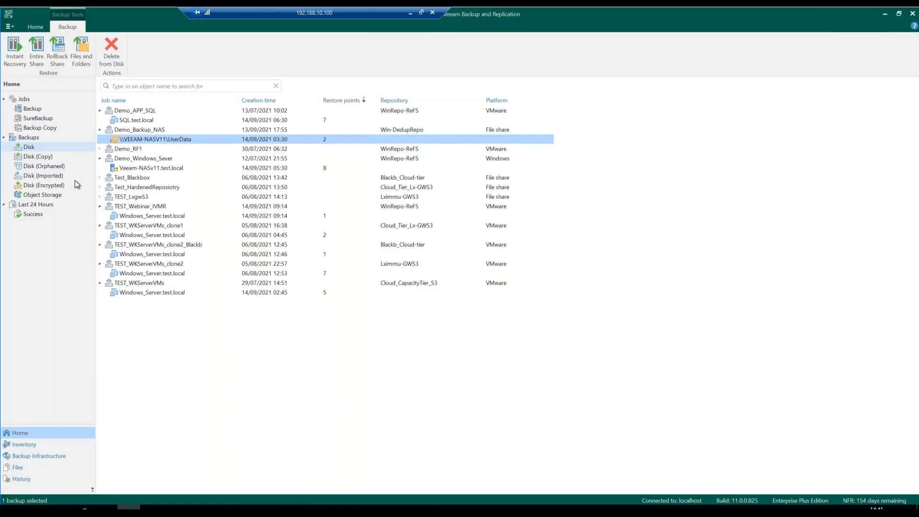
left_click(50, 166)
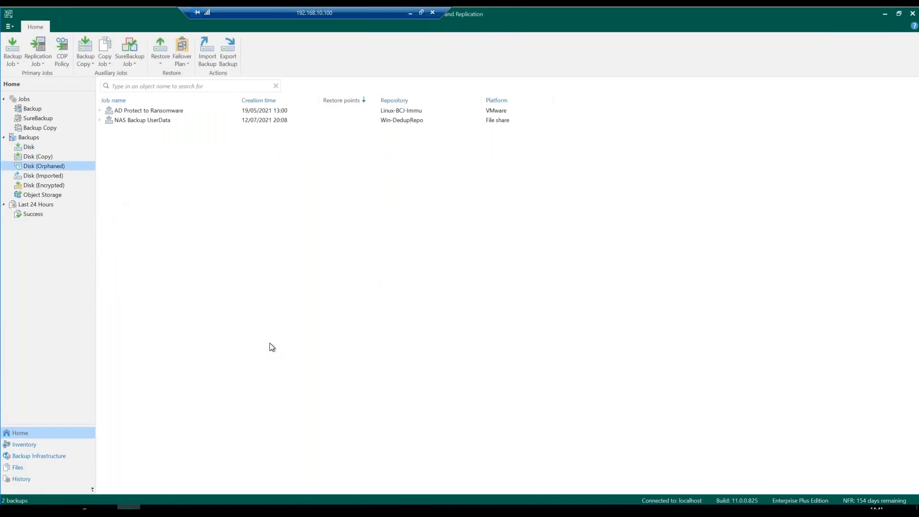
left_click(100, 111)
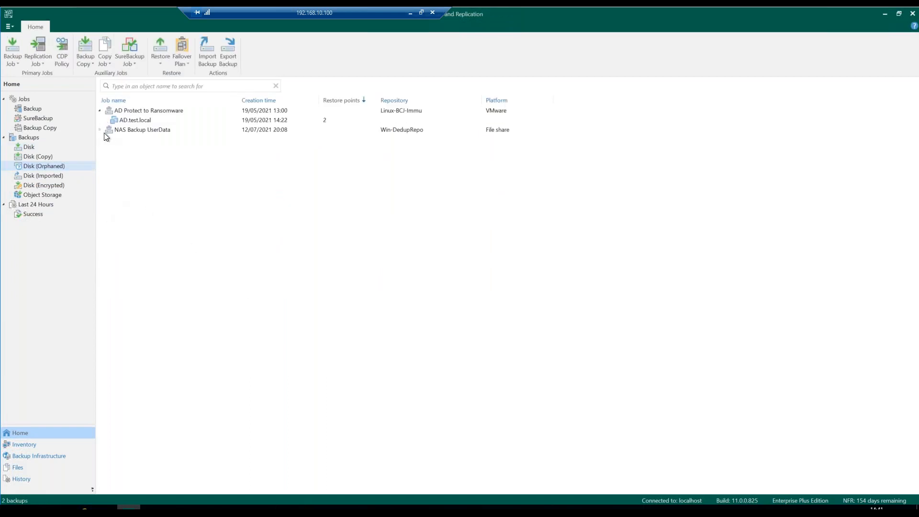
left_click(101, 130)
left_click(99, 130)
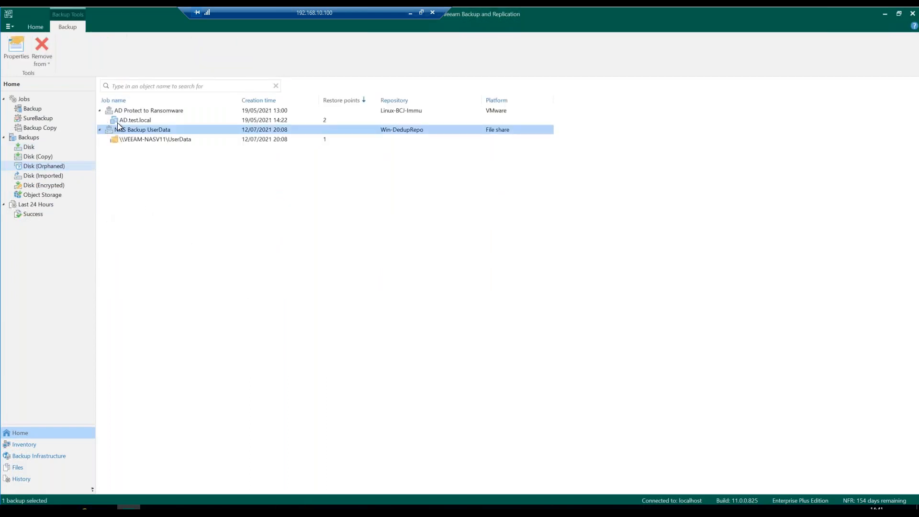
right_click(121, 119)
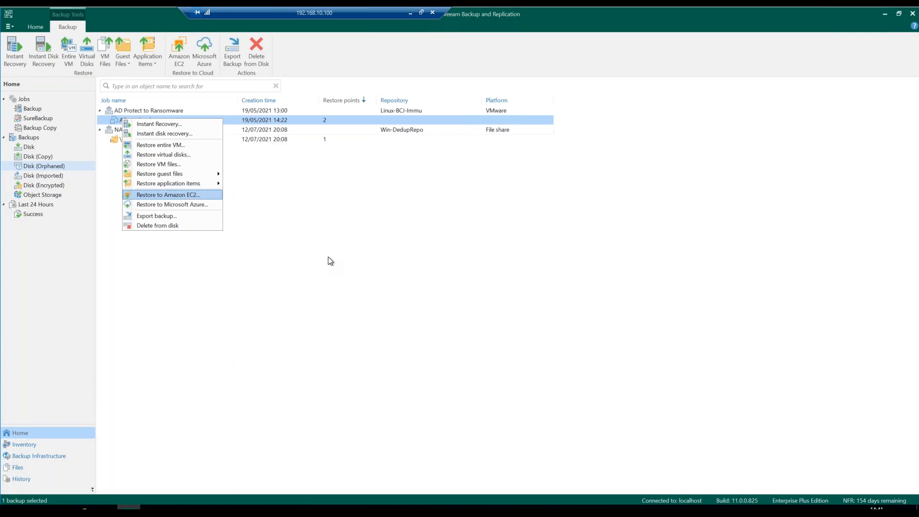
- Compare the removal options of the Demo_Backup_NAS disk backup with those of the orphaned AD Protect to Ransomware backup
left_click(29, 147)
left_click(29, 147)
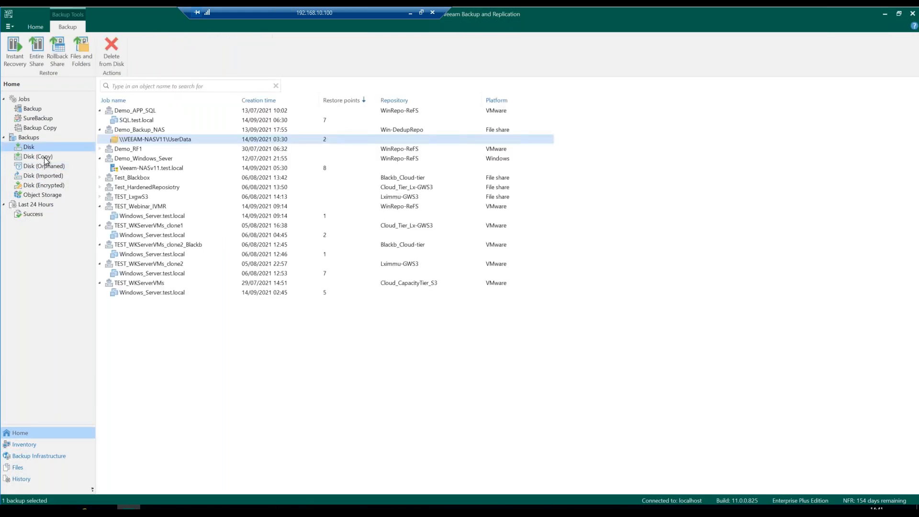
right_click(138, 128)
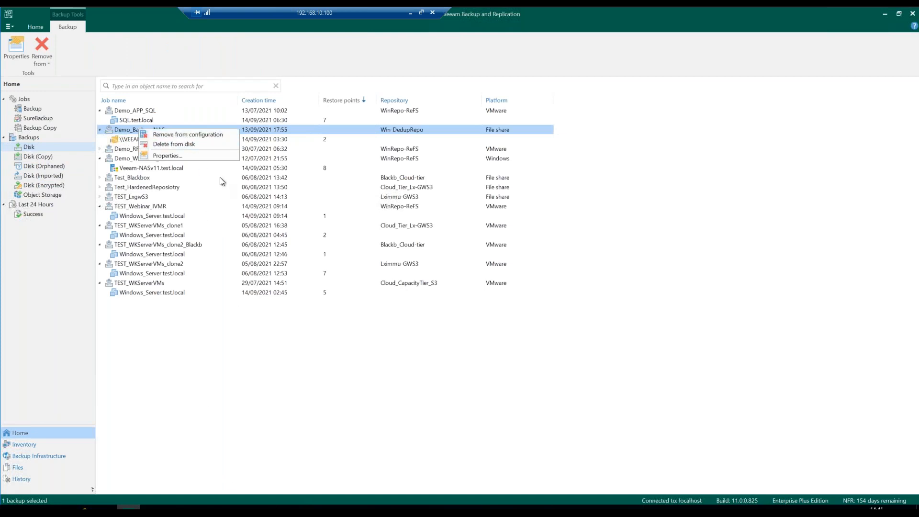
left_click(50, 166)
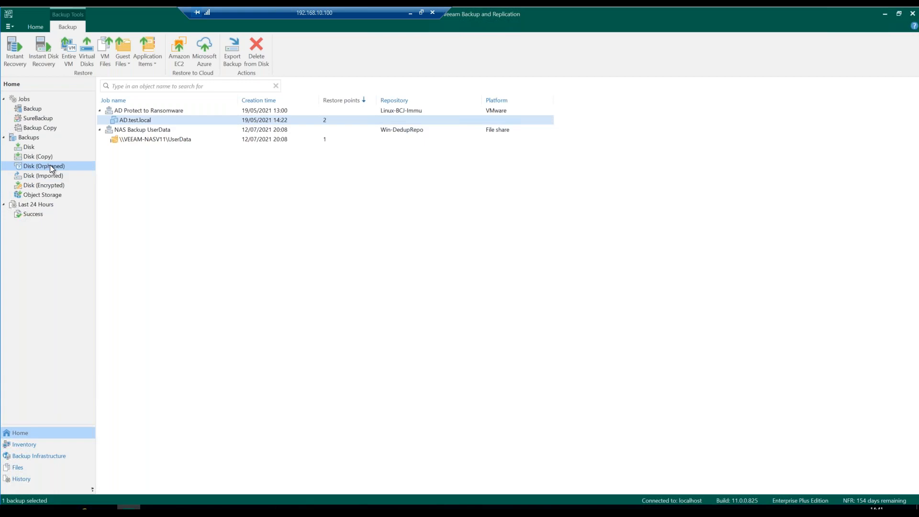
right_click(189, 110)
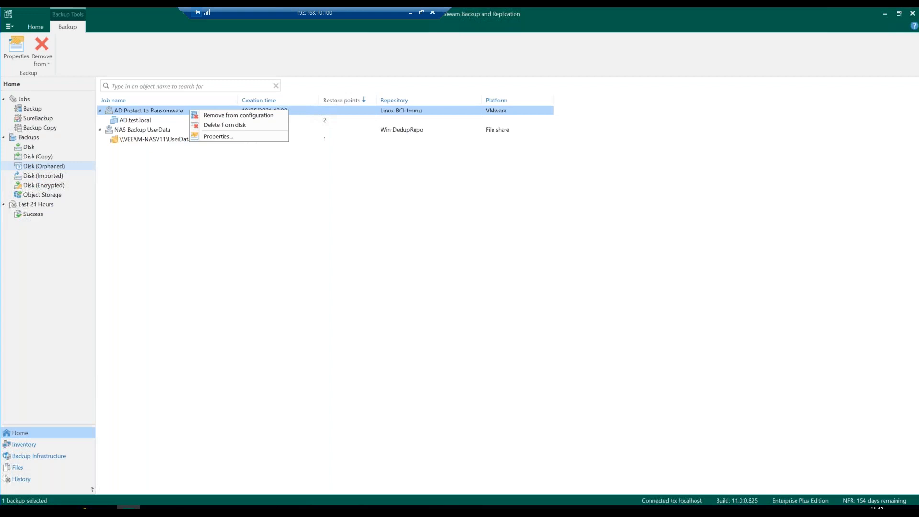
left_click(29, 147)
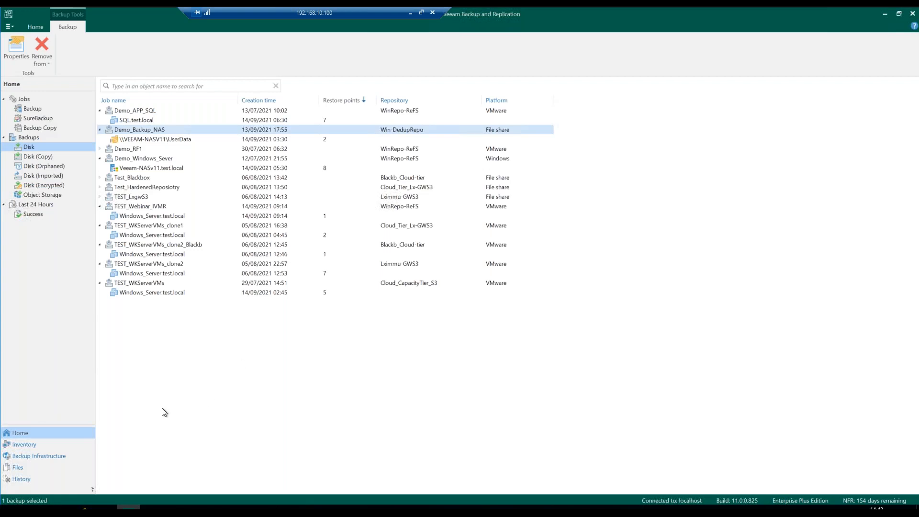
- Examine the immutability and load control settings of the Linux-BCJ-Immu backup repository, then close its properties without changes
left_click(45, 457)
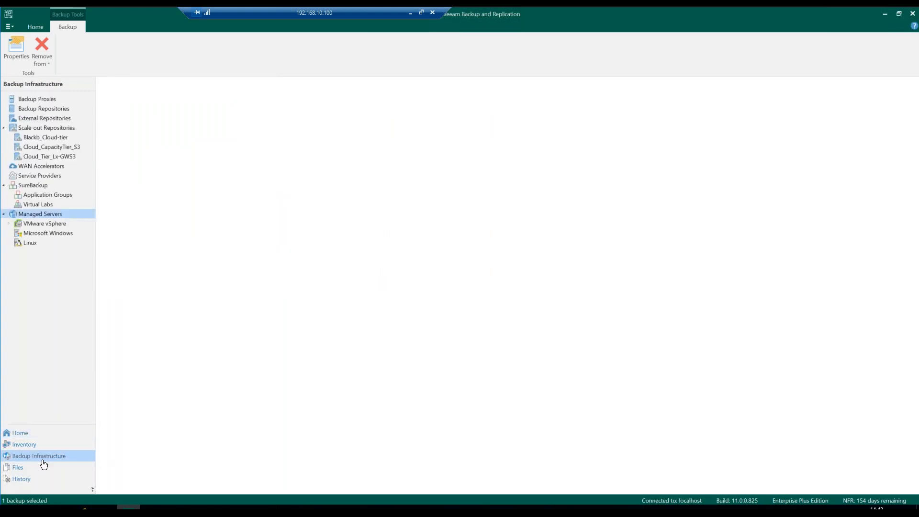
left_click(38, 114)
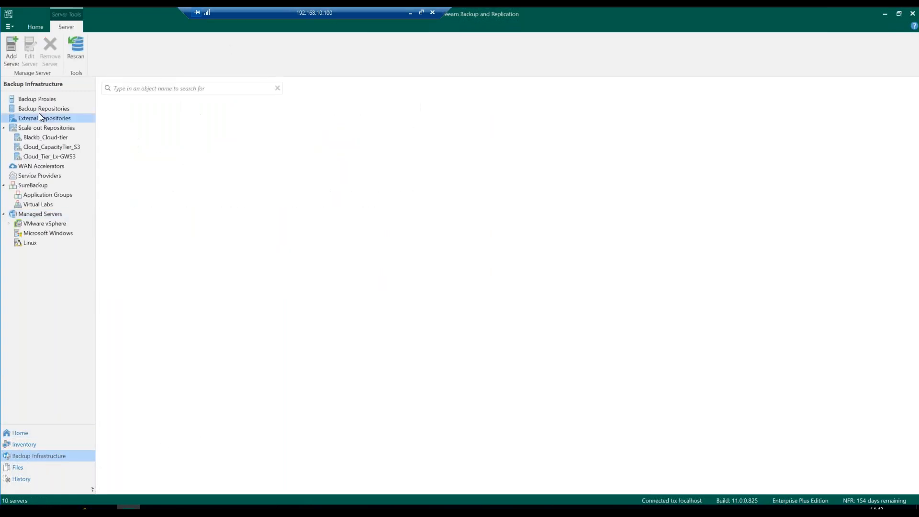
left_click(39, 109)
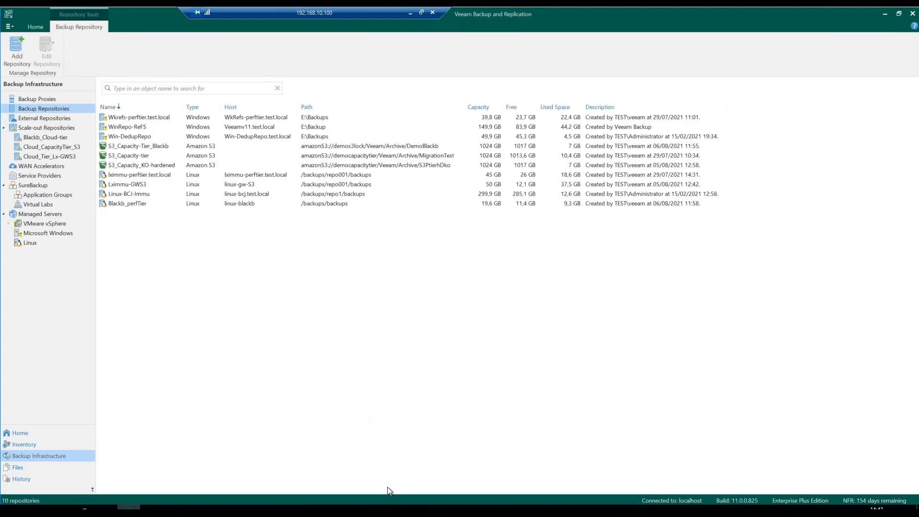
left_click(130, 196)
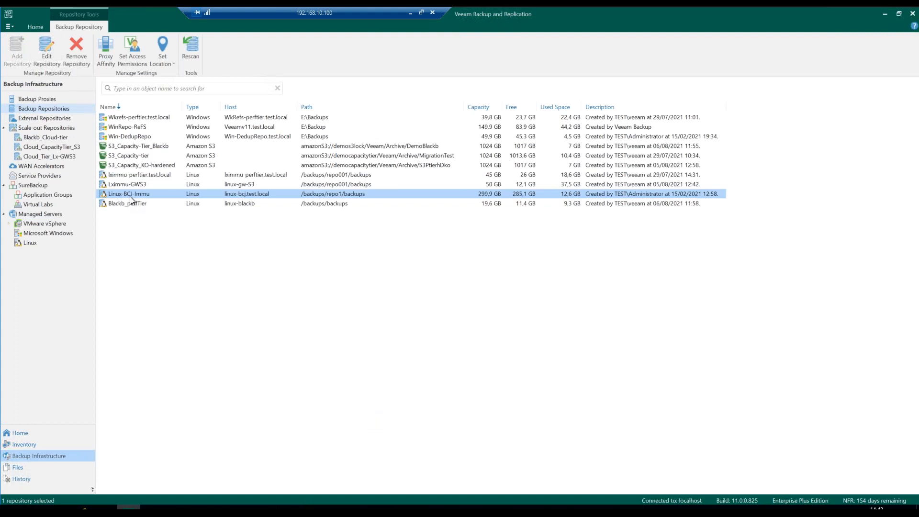
right_click(130, 197)
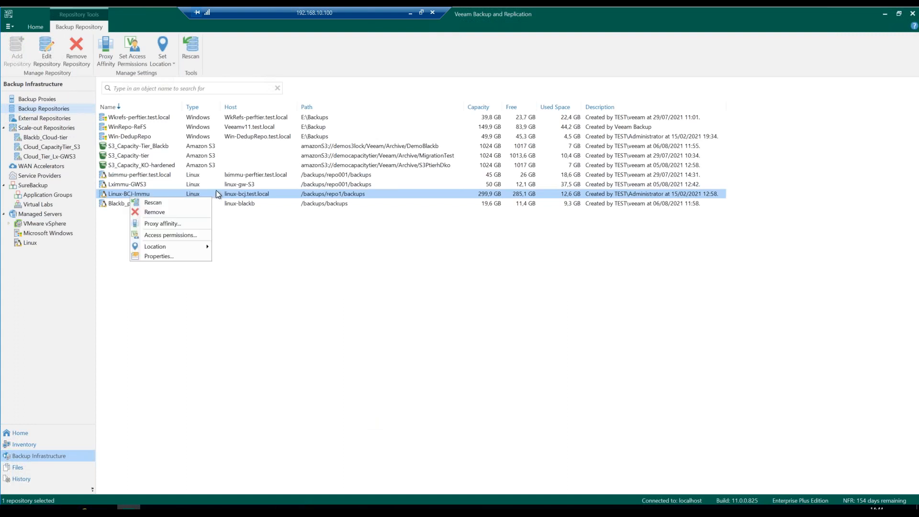
left_click(172, 257)
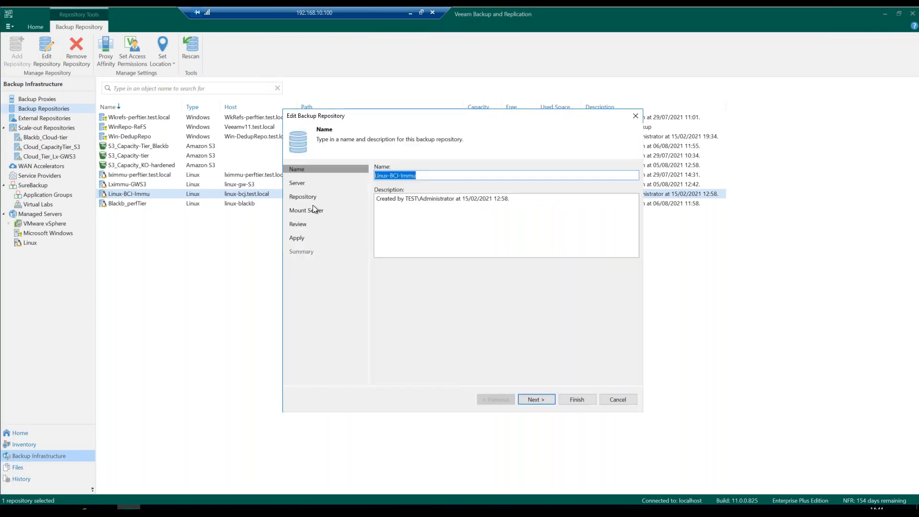
left_click(307, 198)
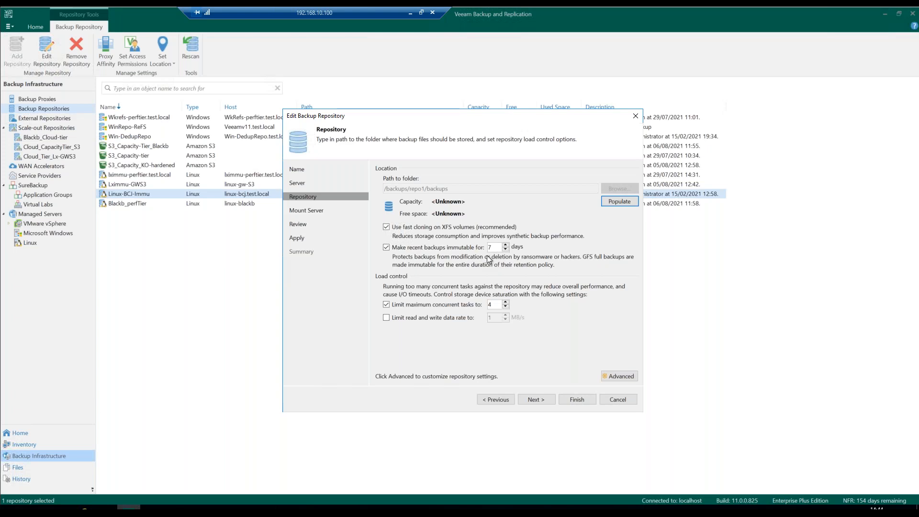
left_click(636, 116)
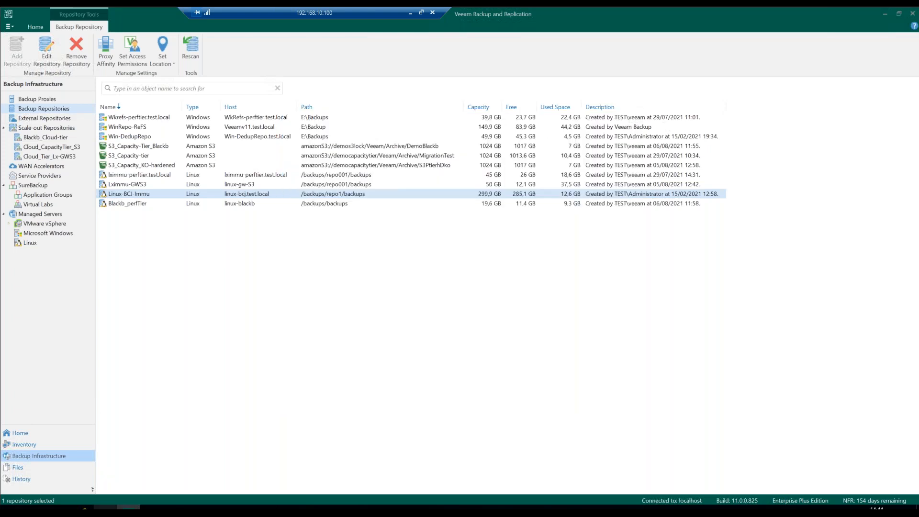
- Browse in File Explorer to the Demo folder inside TestRestauration on the Data-Backup (E:) drive
left_click(106, 509)
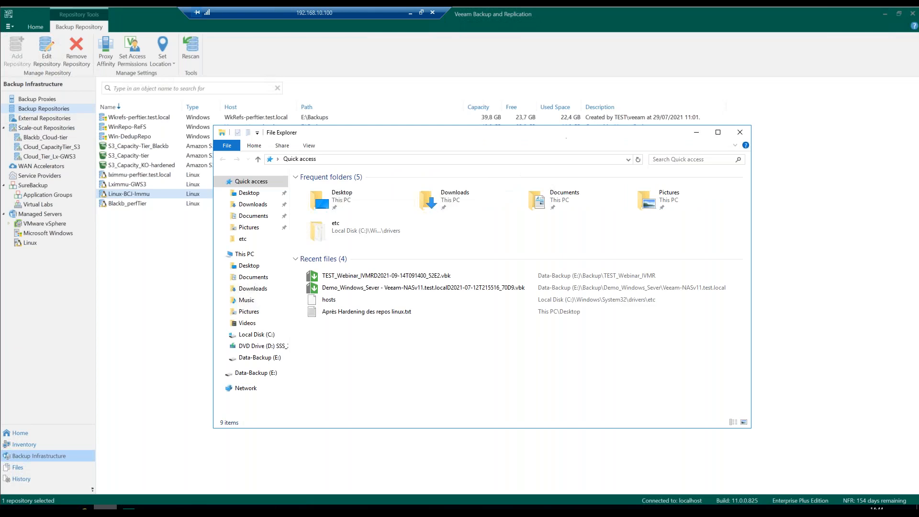
left_click(257, 373)
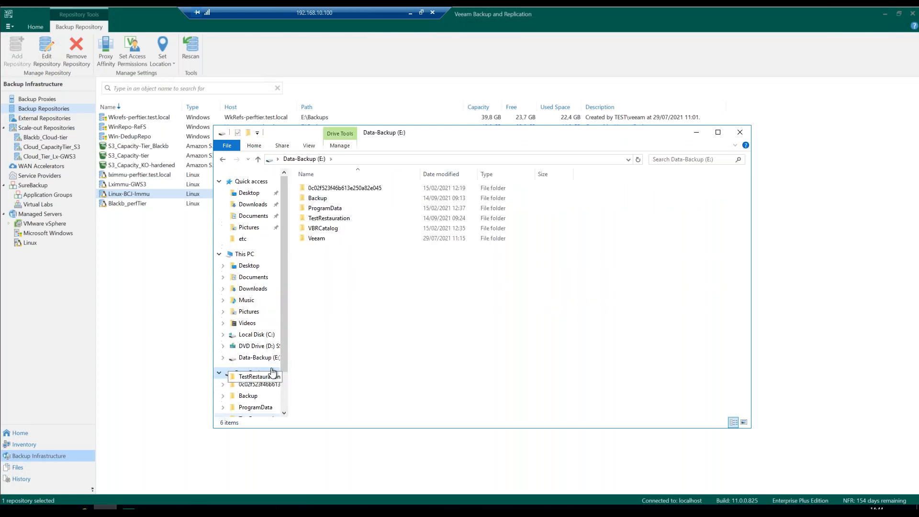
double_click(329, 219)
double_click(319, 187)
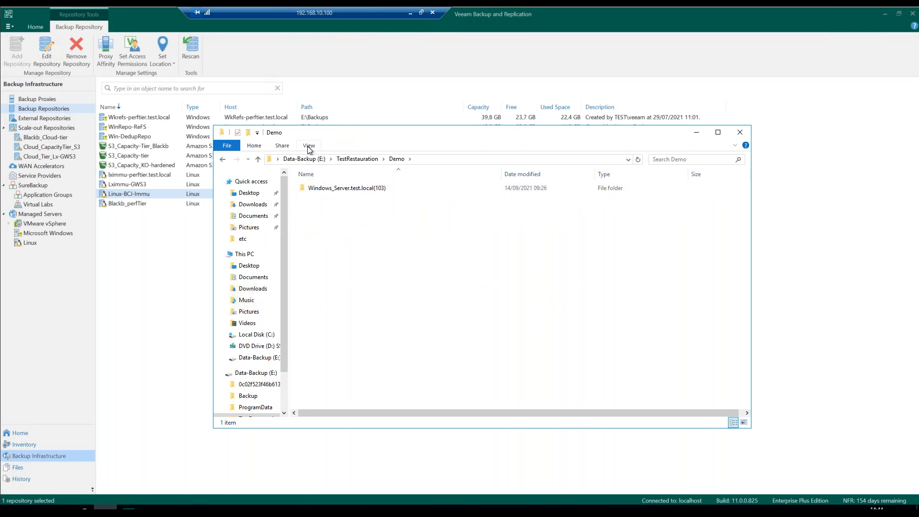
- Turn on item check boxes for the Demo folder's file list and close the File Explorer window
left_click(309, 145)
left_click(589, 159)
left_click(309, 146)
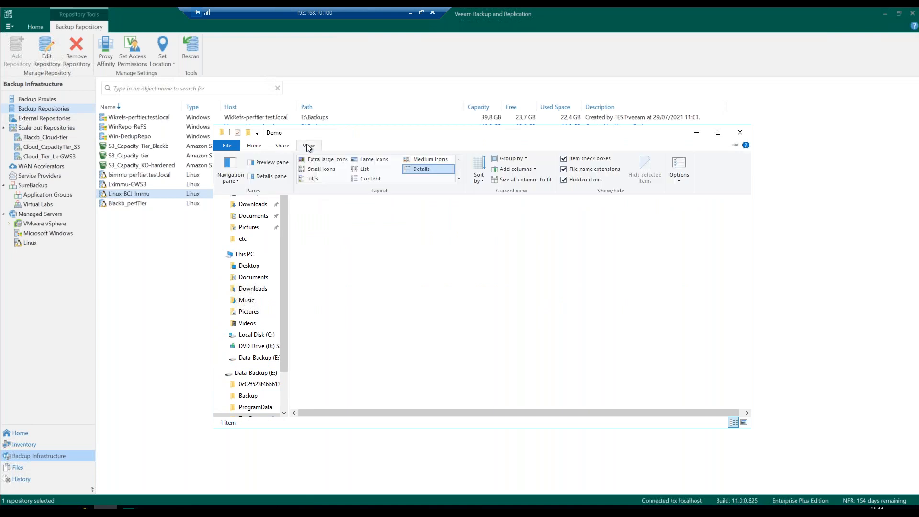
left_click(388, 246)
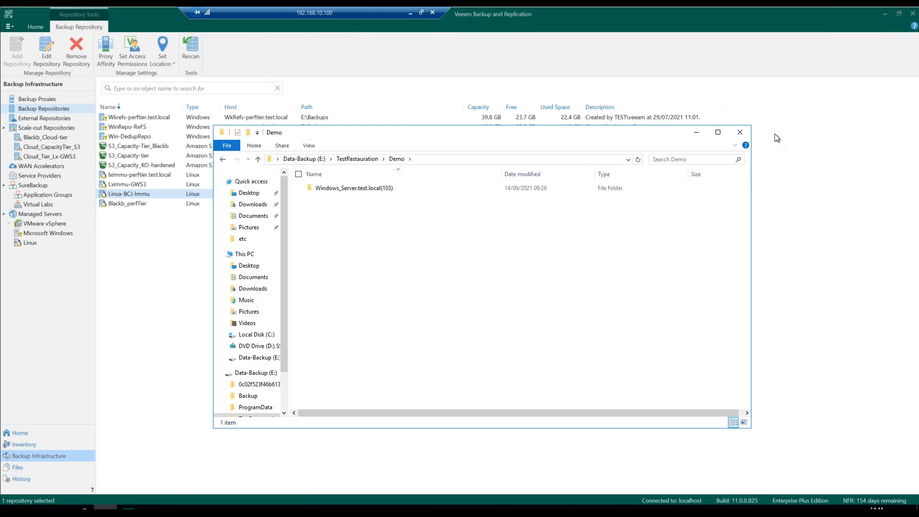
left_click(744, 132)
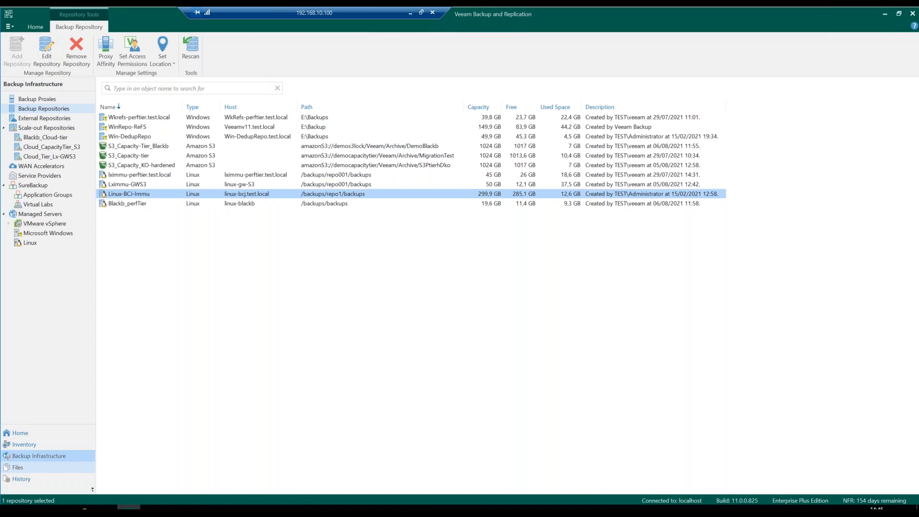
- Go back to the disk backups and check the restore options for Veeam-NASv11.test.local under Demo_Windows_Sever
left_click(55, 436)
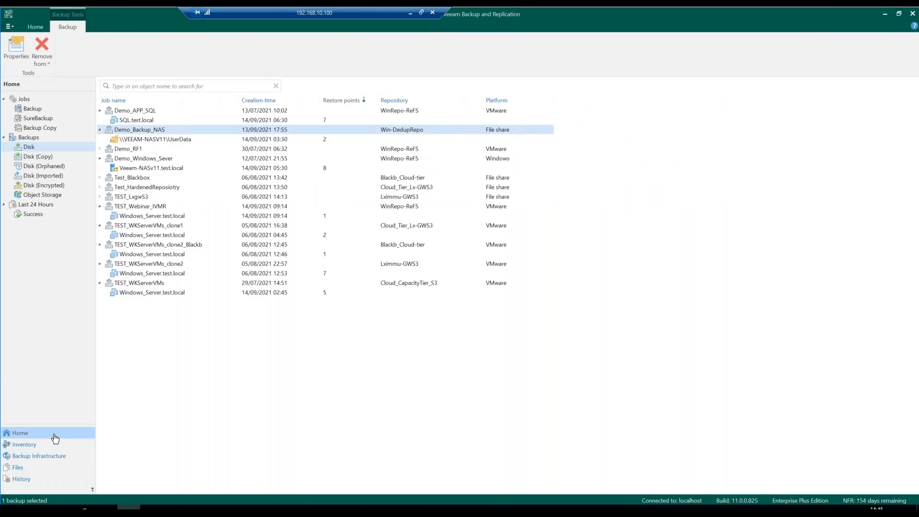
left_click(162, 175)
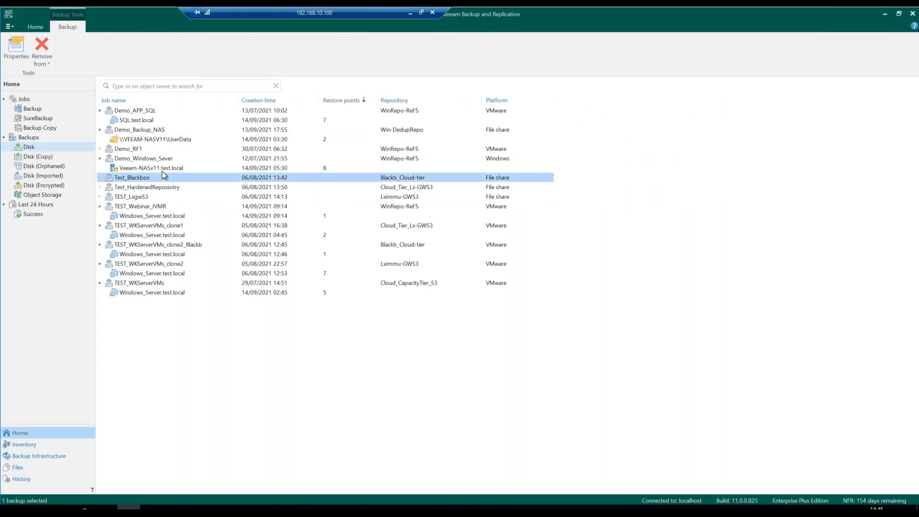
right_click(162, 169)
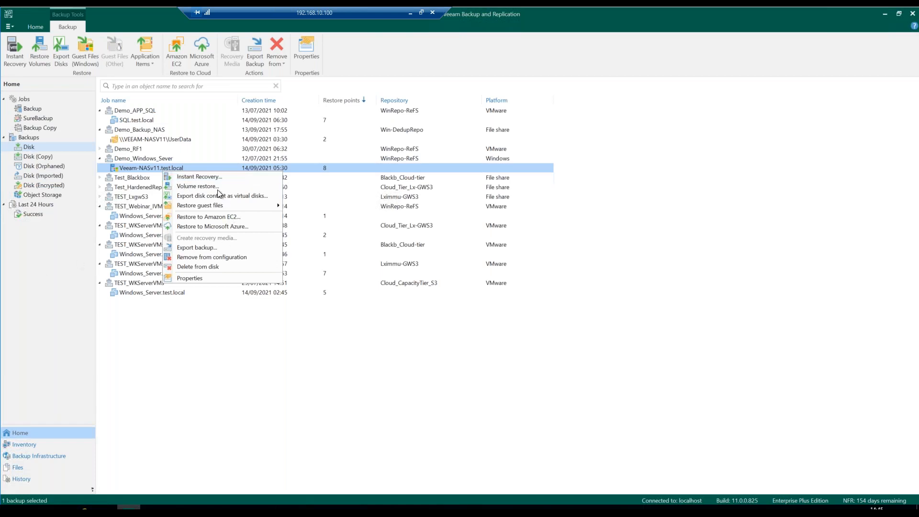
- Examine the Machines page of Instant Recovery to VMware vSphere for Veeam-NASv11.test.local, then cancel the wizard
left_click(211, 177)
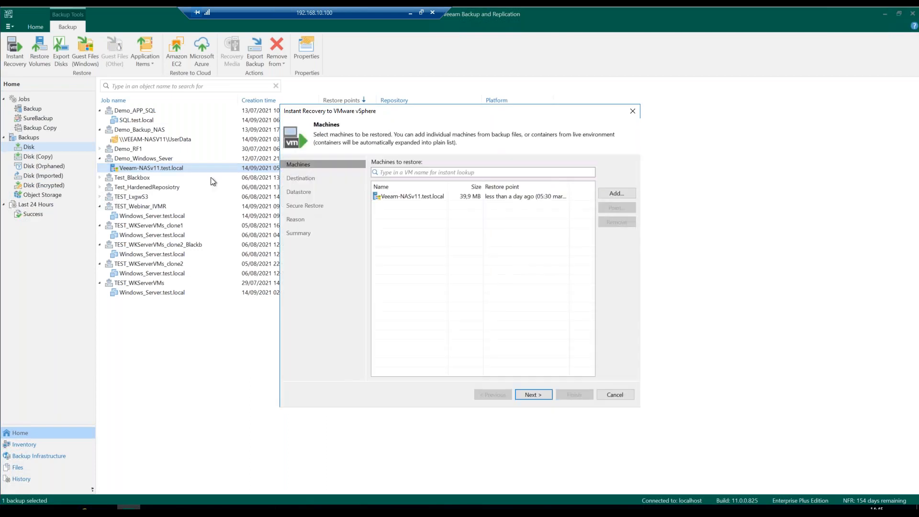
left_click(407, 194)
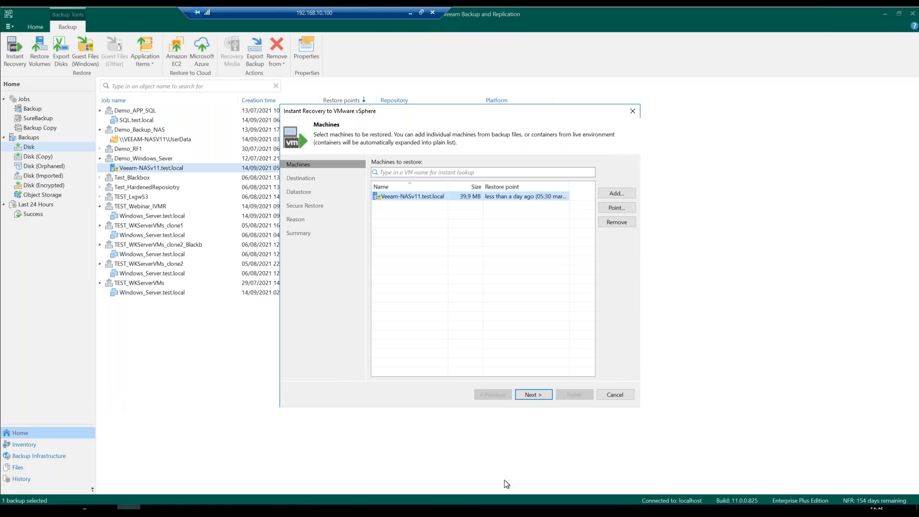
left_click(628, 396)
left_click(467, 272)
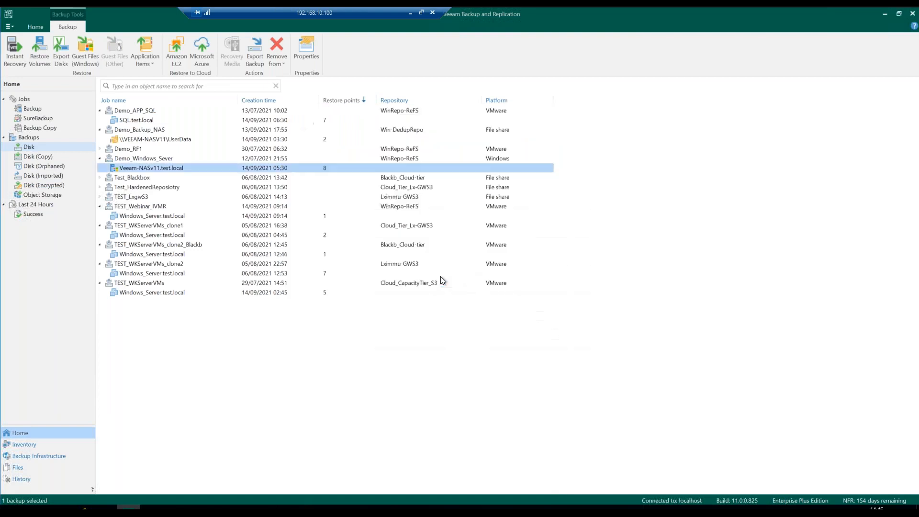
- View the object storage backups, then look up S3_Capacity-Tier_Blackb, S3_Capacity-tier and S3_Capacity_KO-hardened among the backup repositories
left_click(65, 196)
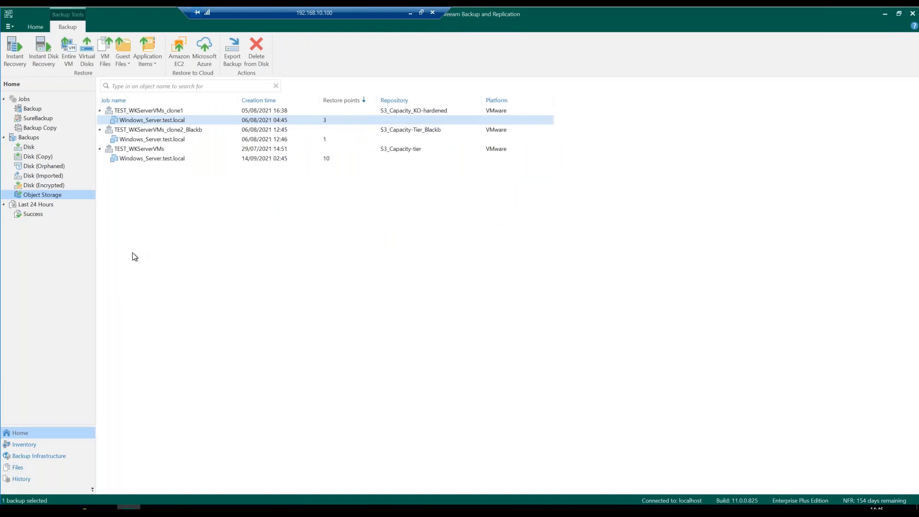
right_click(53, 198)
left_click(20, 455)
left_click(147, 149)
left_click(152, 156)
left_click(153, 166)
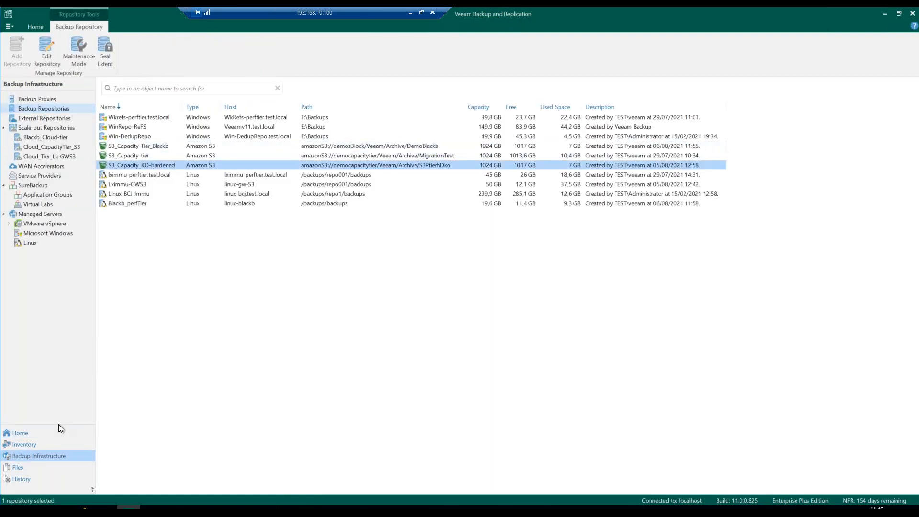
- Return to the object storage backups and check the restore options for Windows_Server.test.local under TEST_WKServerVMs_clone1
left_click(23, 444)
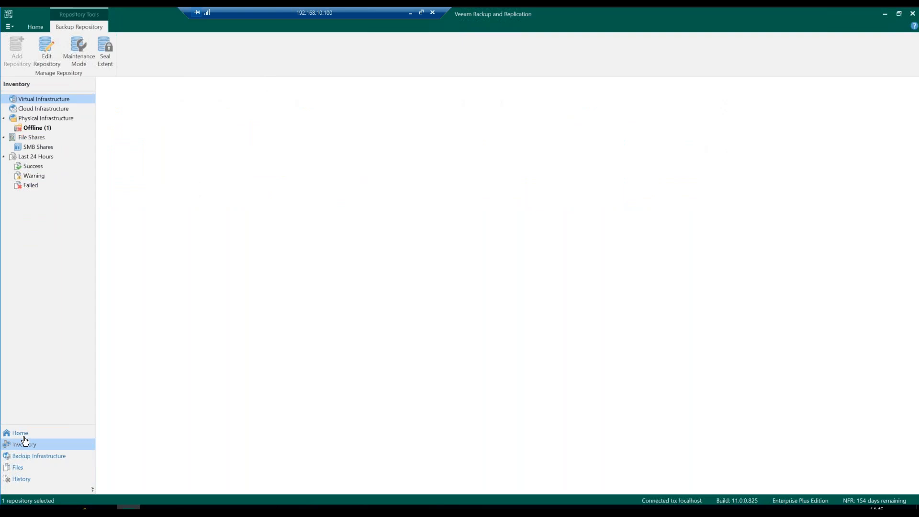
left_click(20, 434)
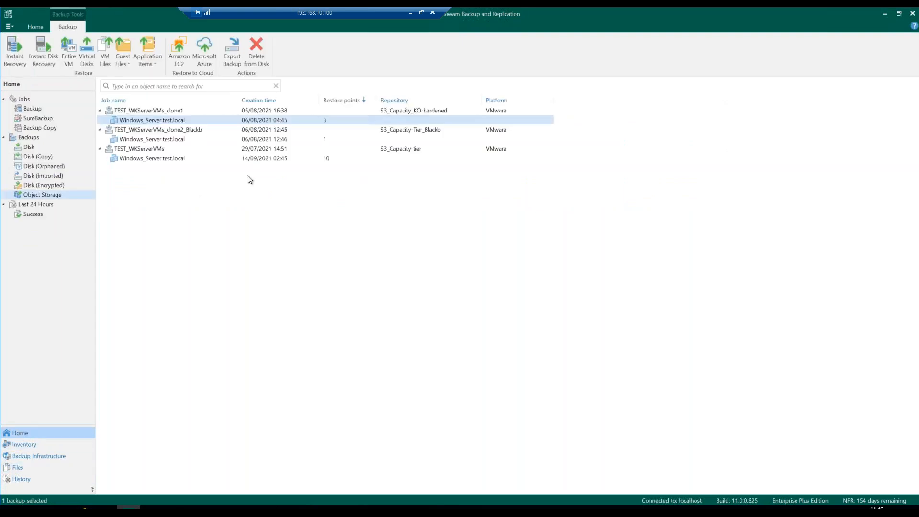
right_click(160, 123)
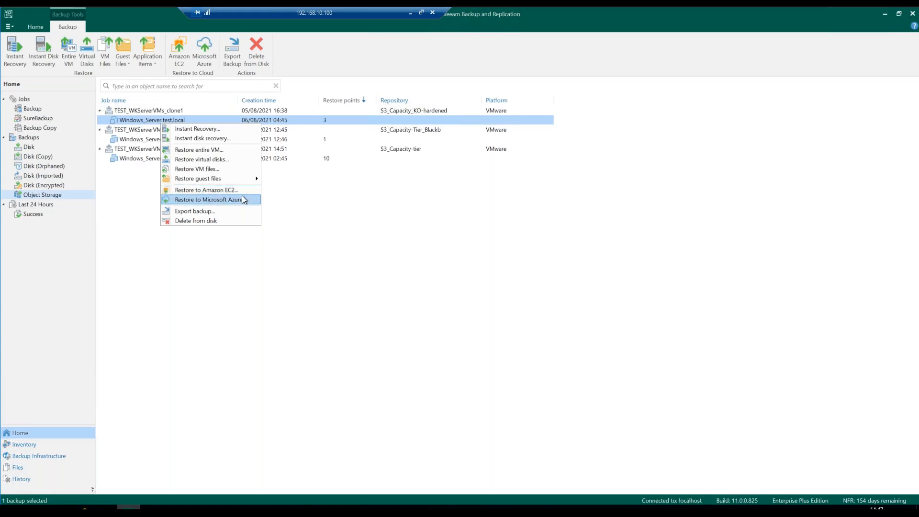
left_click(345, 216)
- Check the restore options for Windows_Server.test.local under the TEST_WKServerVMs object storage backup without starting a restore
right_click(36, 197)
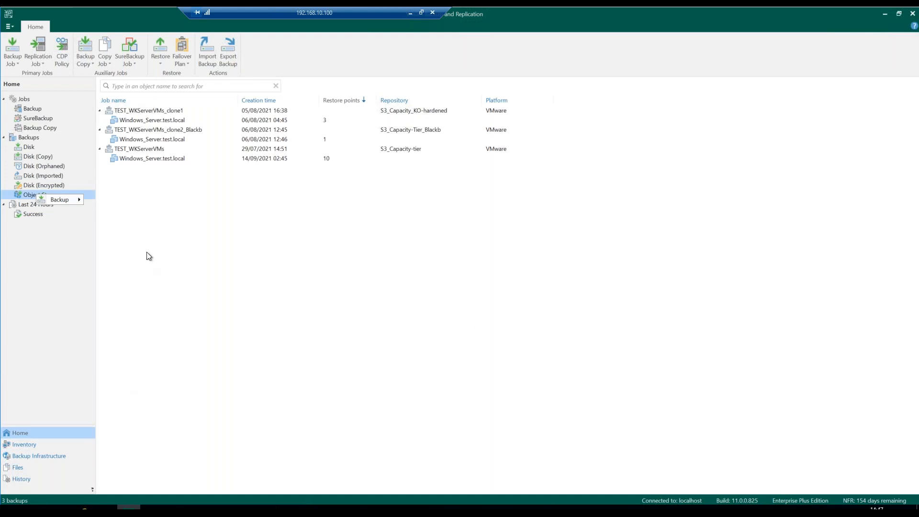
right_click(171, 157)
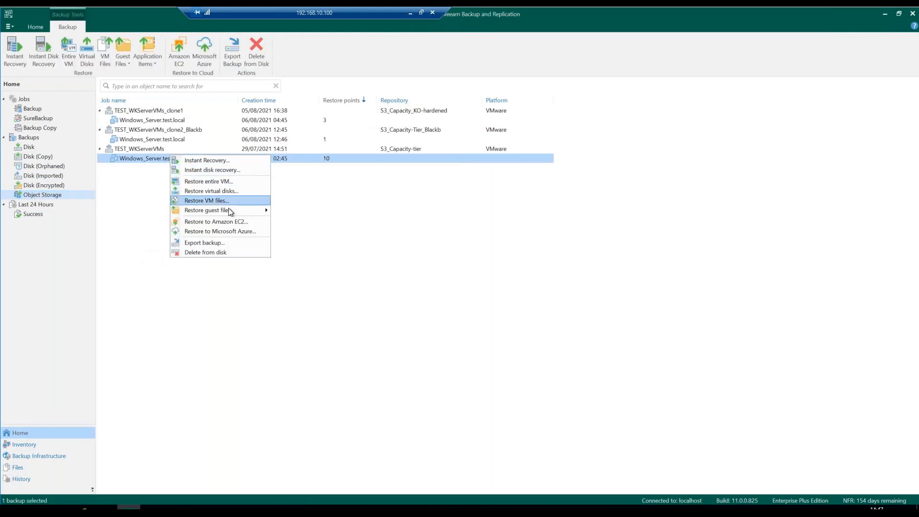
mouse_move(230, 213)
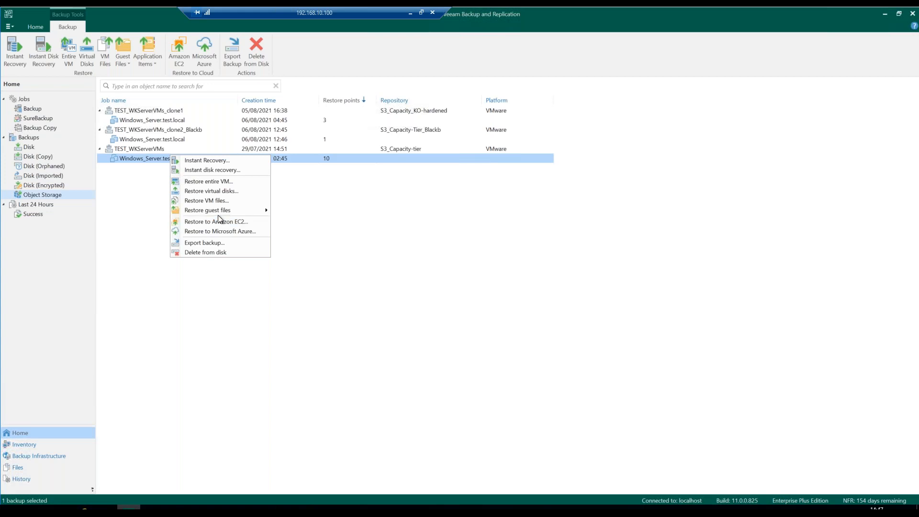
left_click(405, 292)
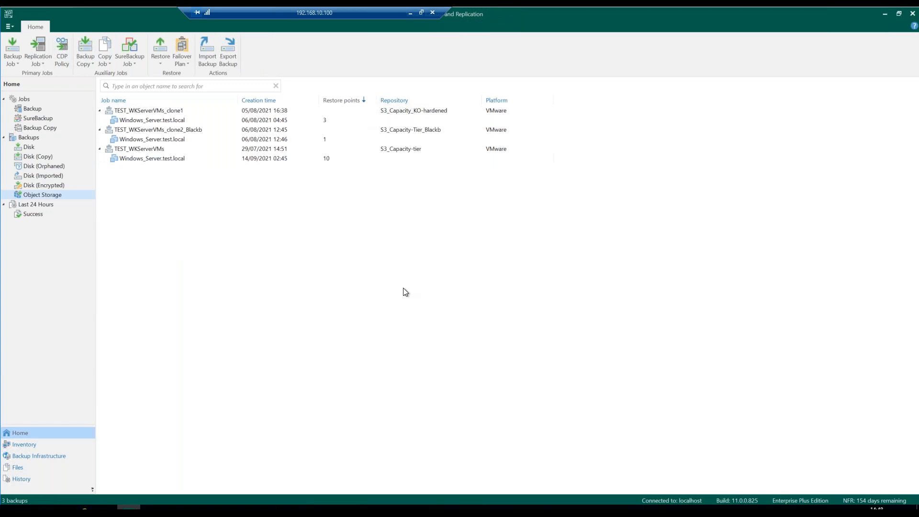